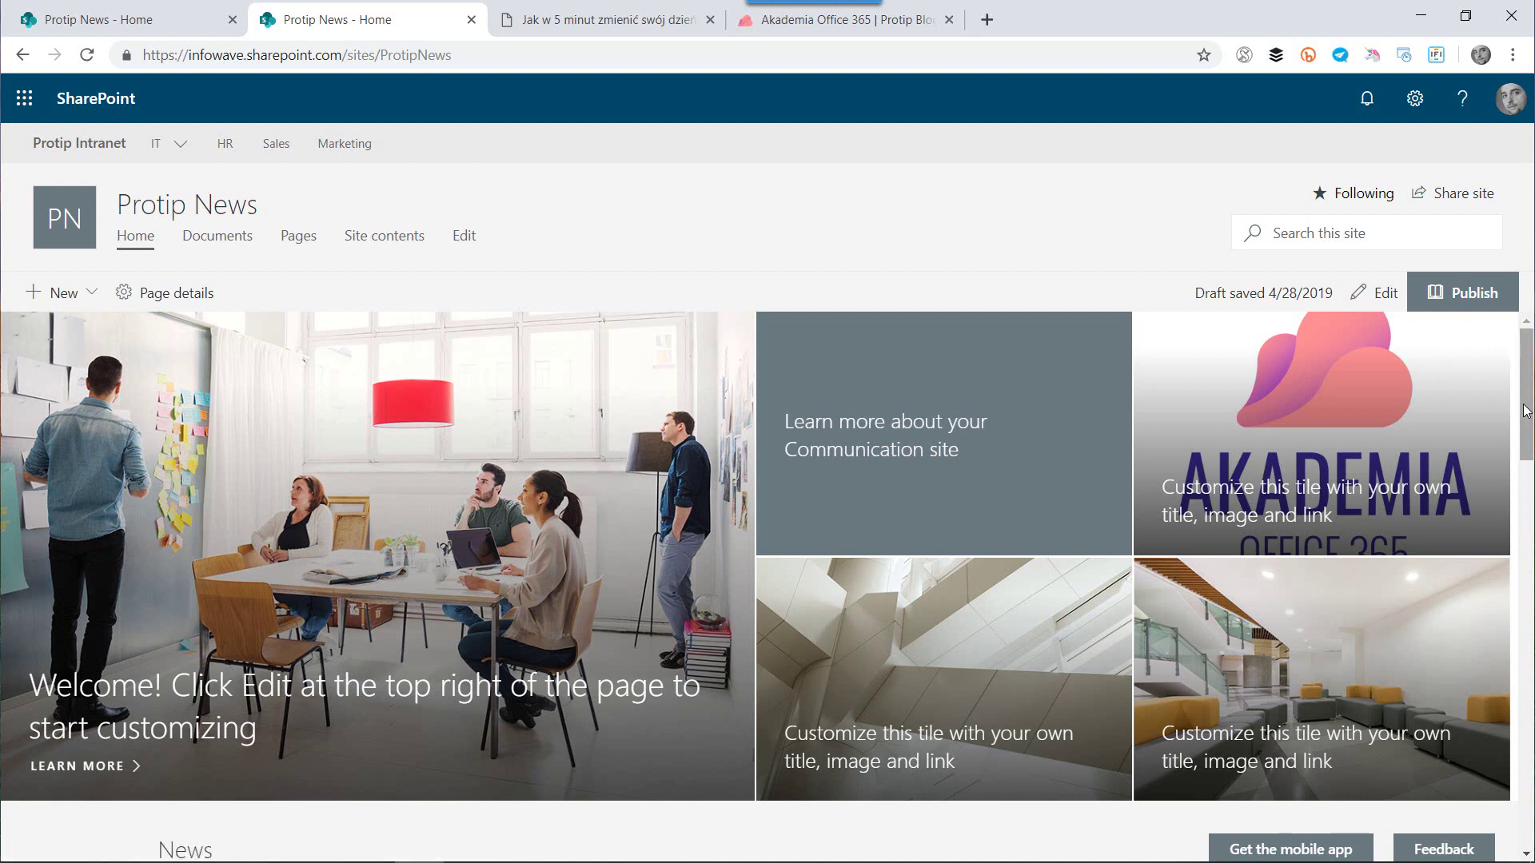
Step: Open a new news post from the home page's News section, and return to the home page without publishing it
left_click_drag(1526, 412, 1527, 532)
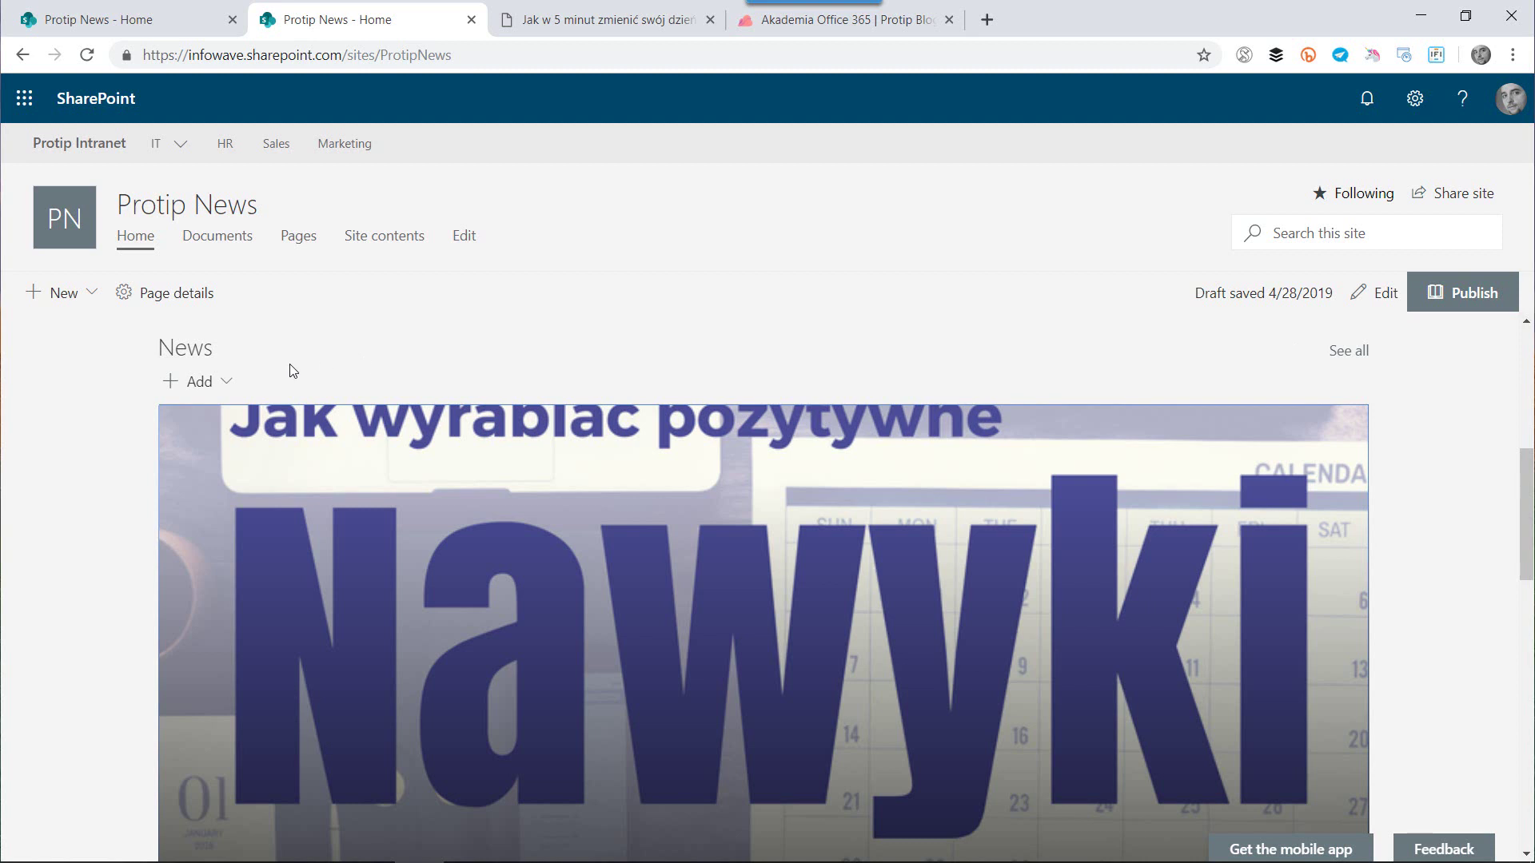
left_click(228, 383)
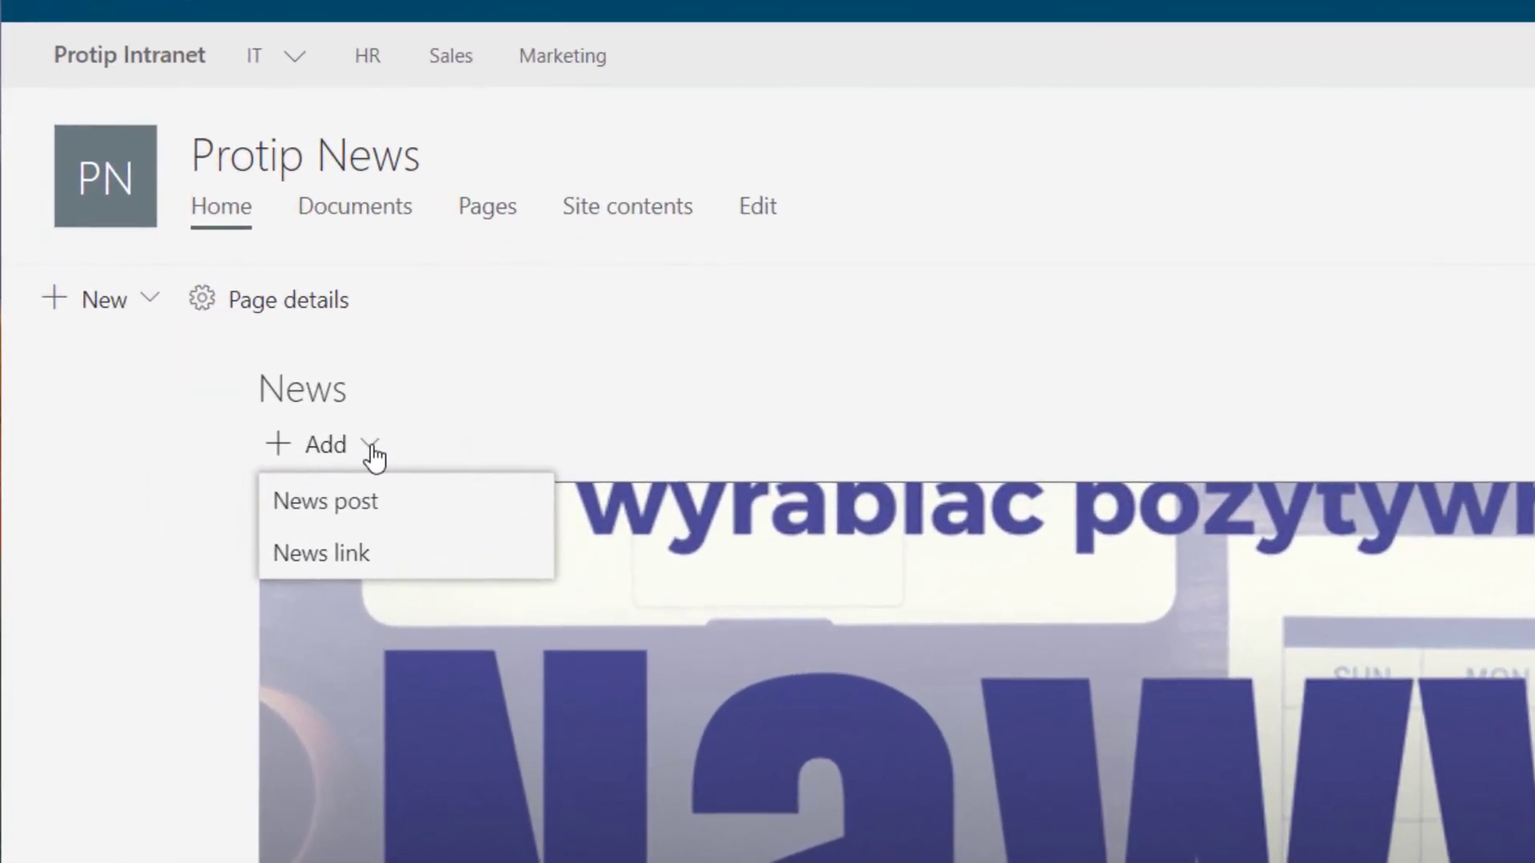
left_click(356, 524)
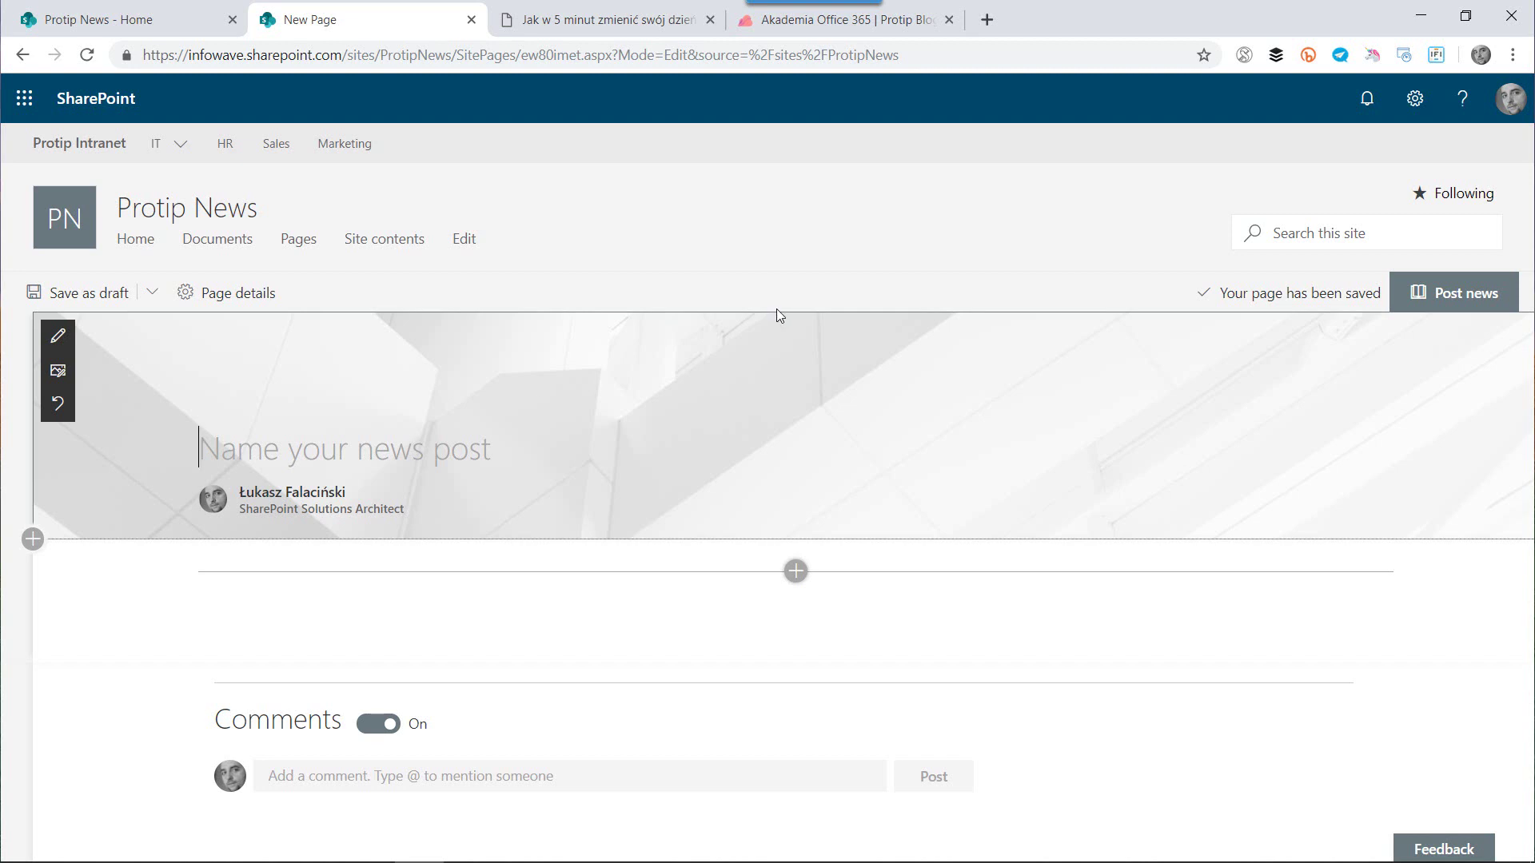
left_click(139, 249)
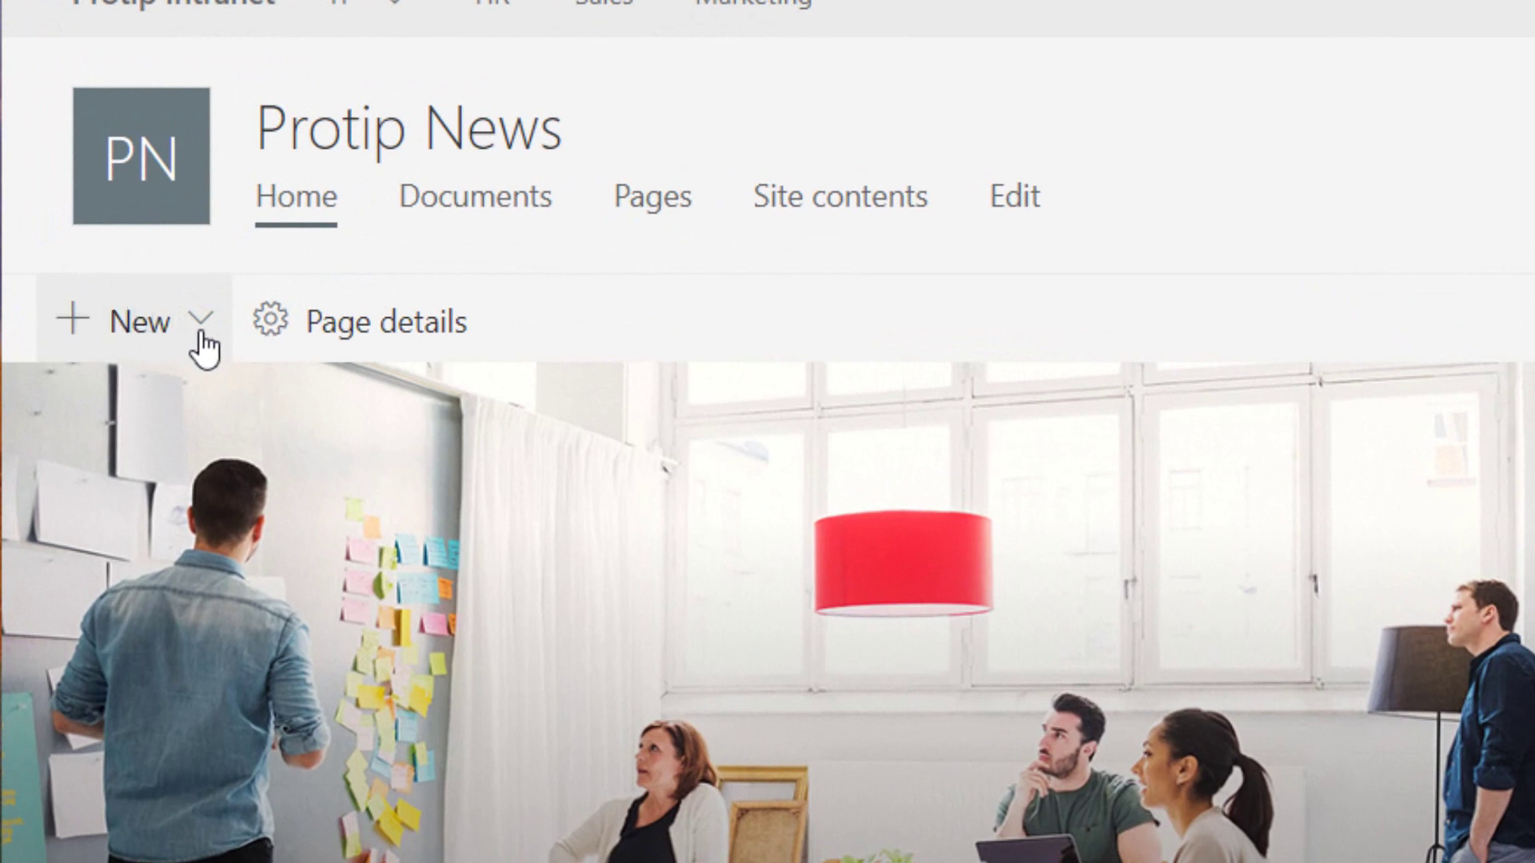
Step: Create a news post on the site from the Basic text template
left_click(209, 328)
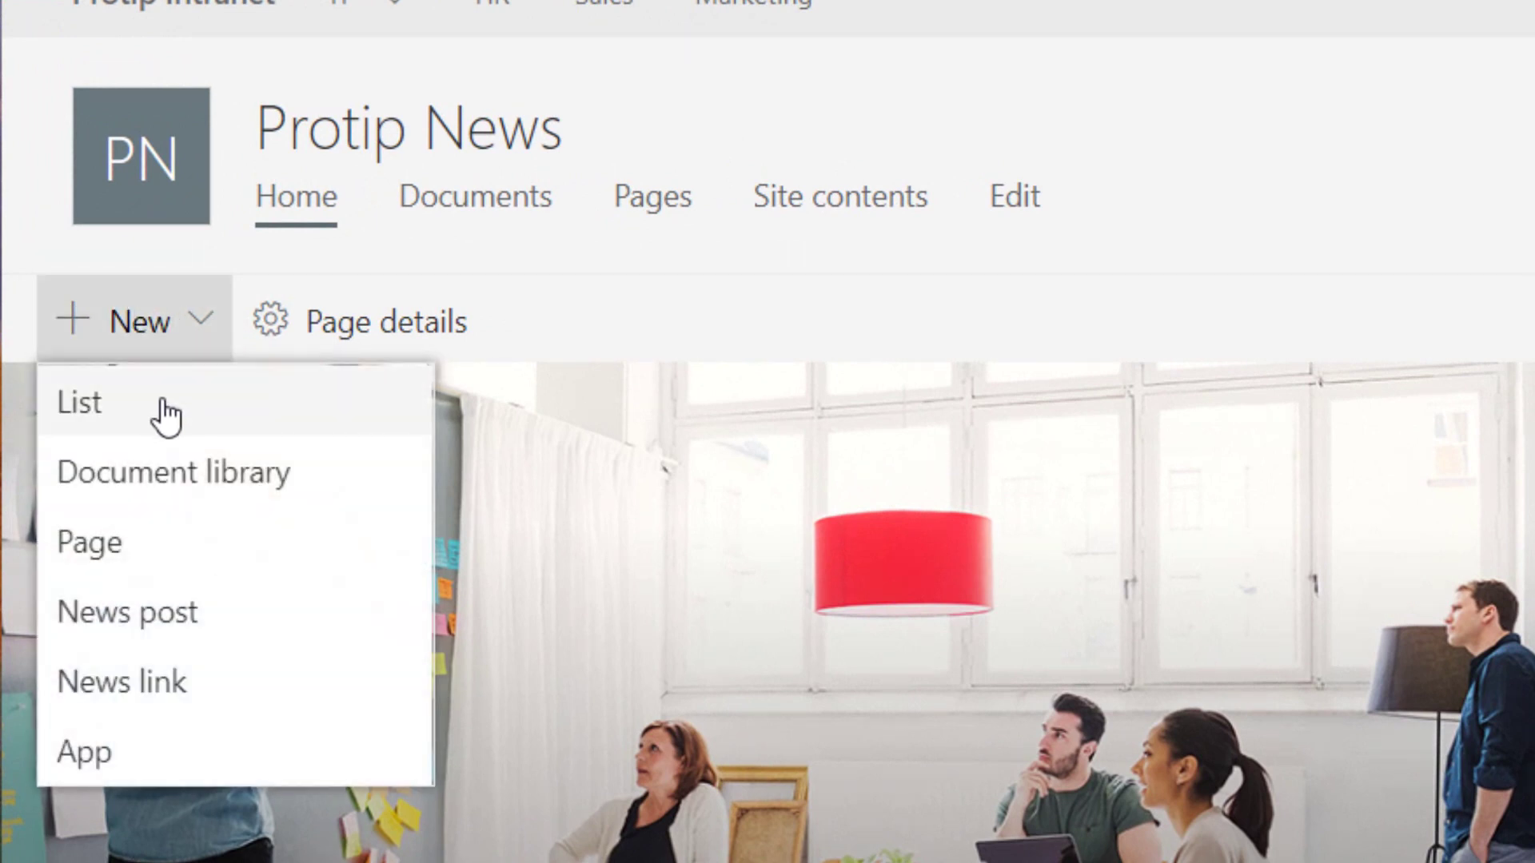
left_click(162, 542)
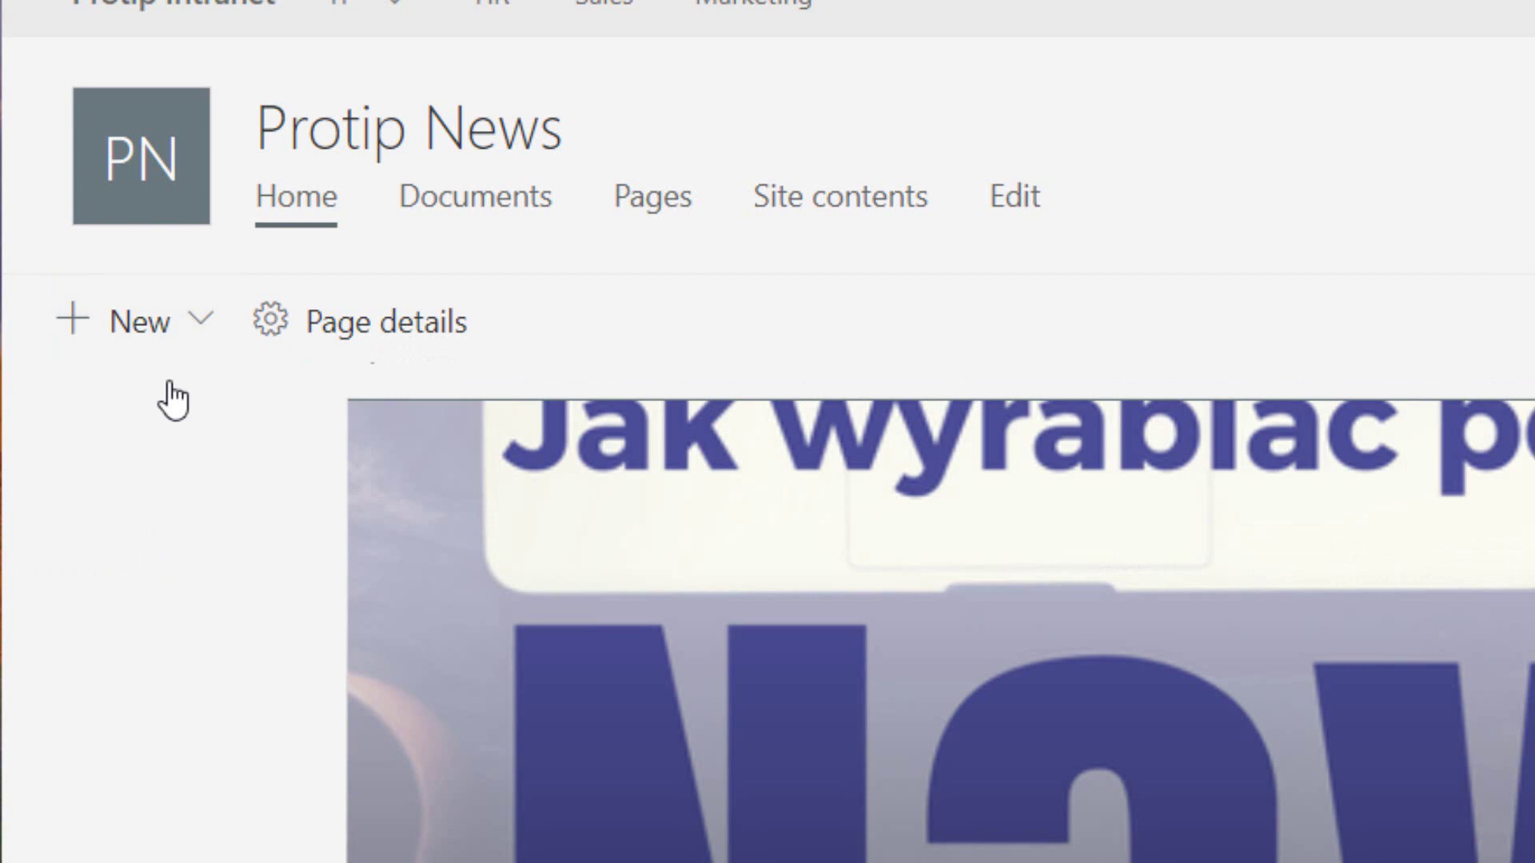
left_click(204, 322)
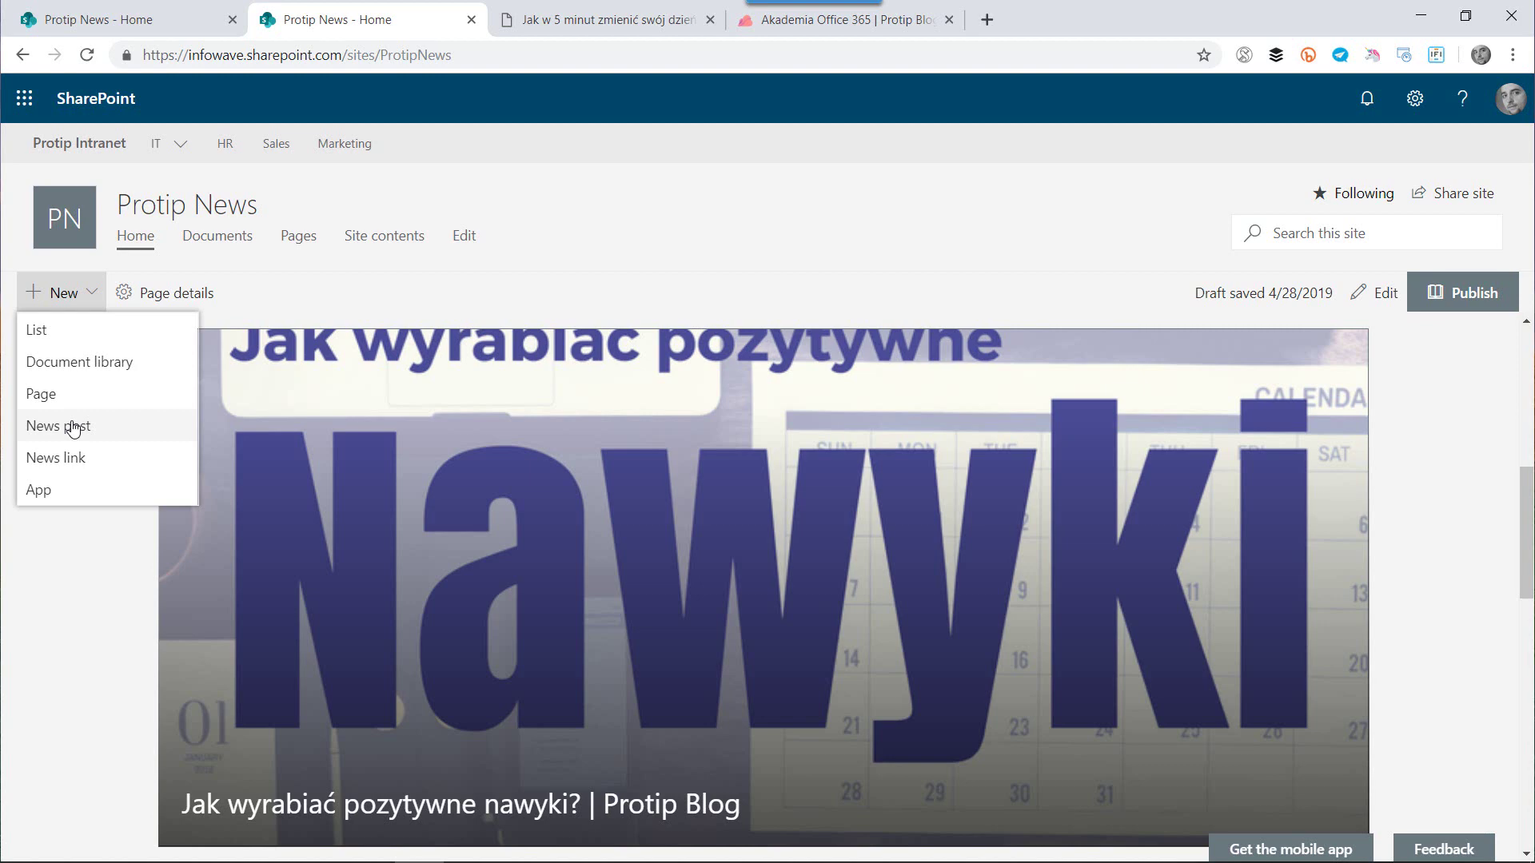
left_click(74, 427)
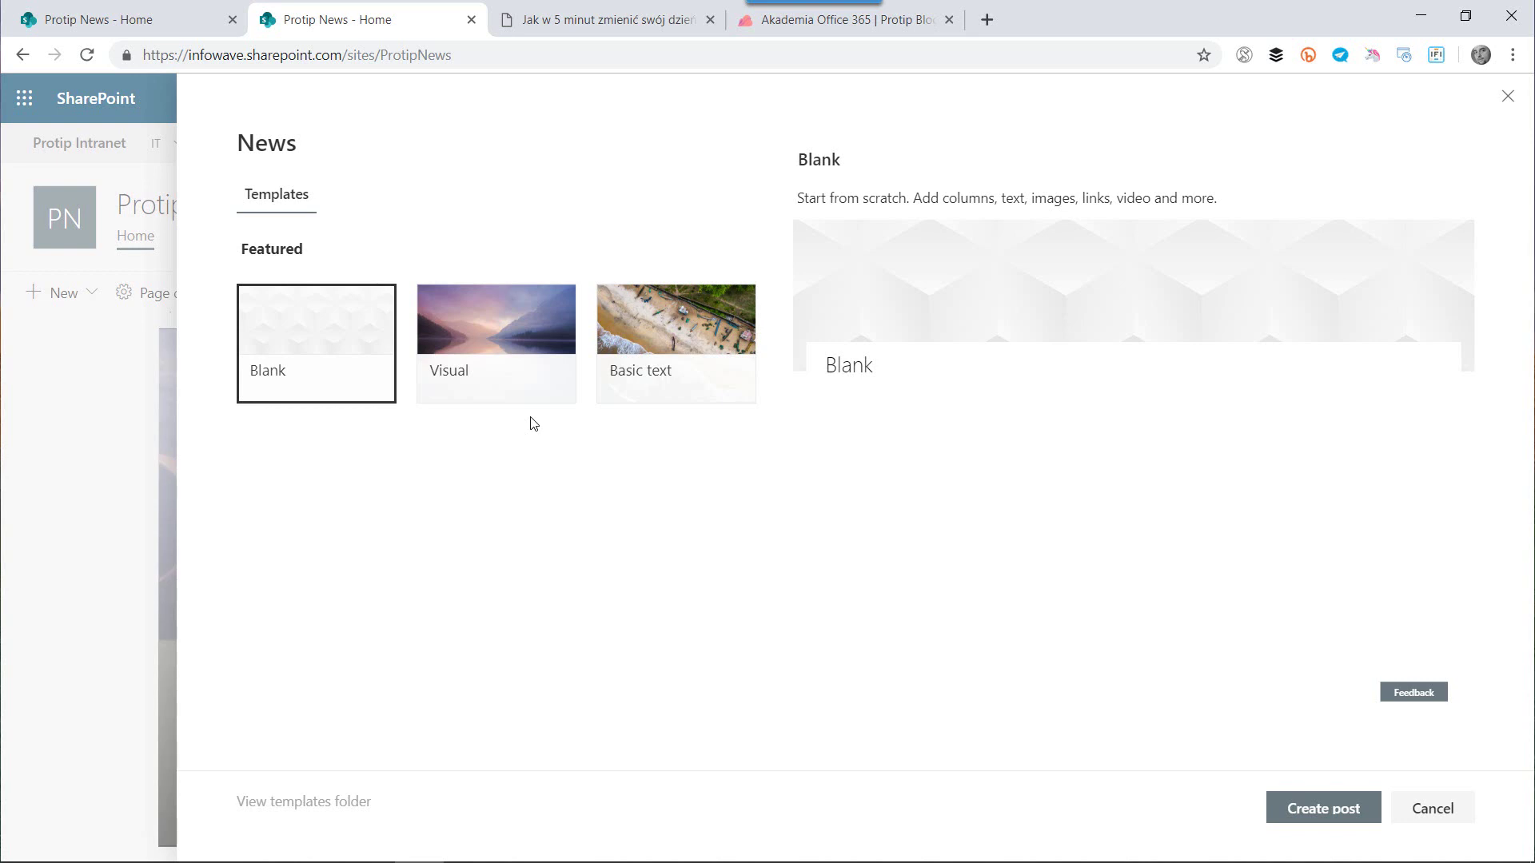
left_click(685, 350)
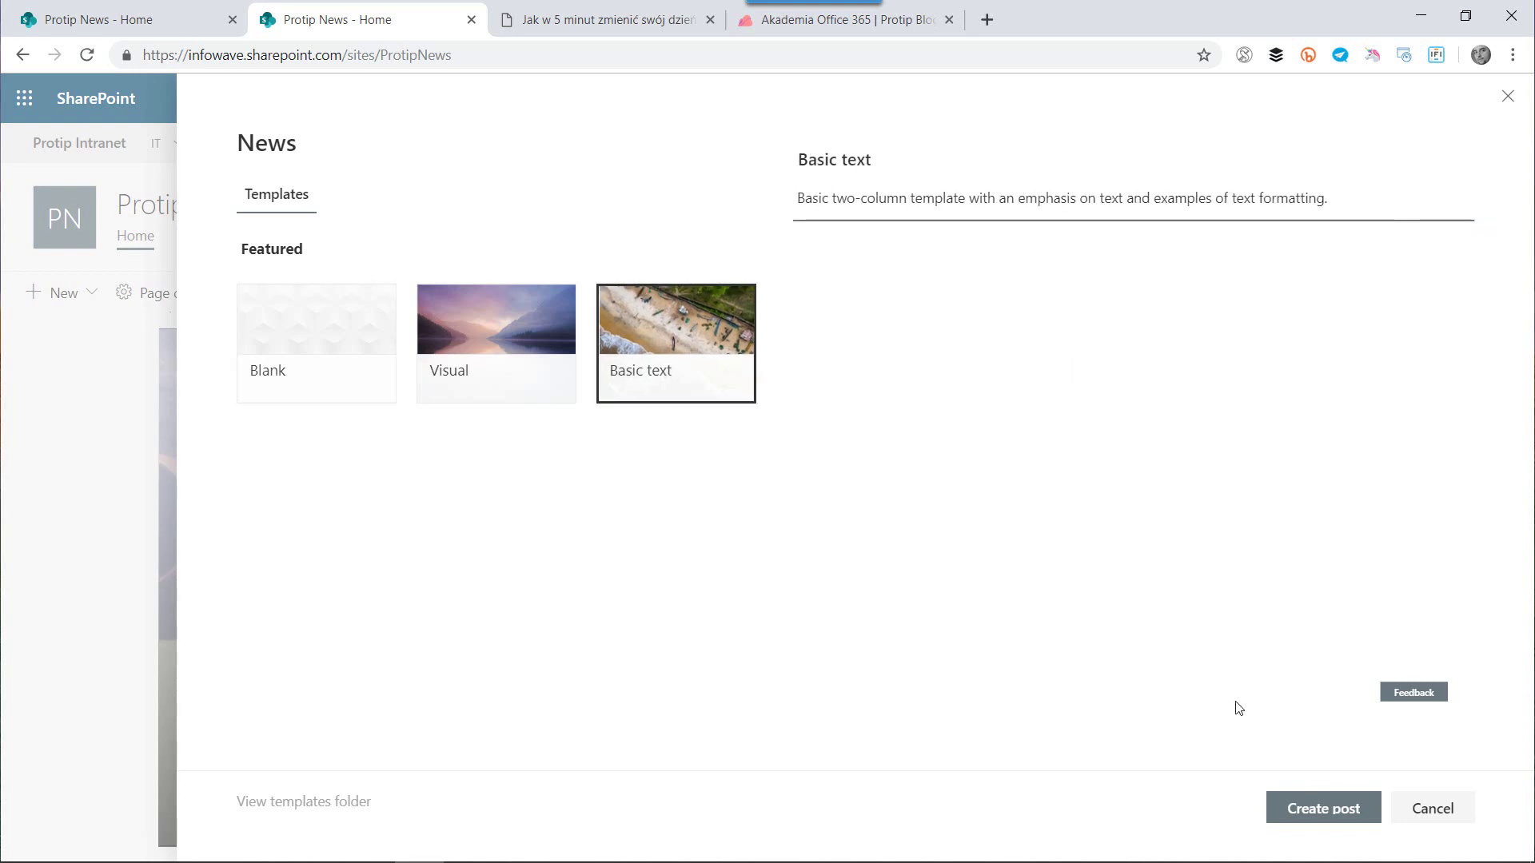
left_click(1323, 823)
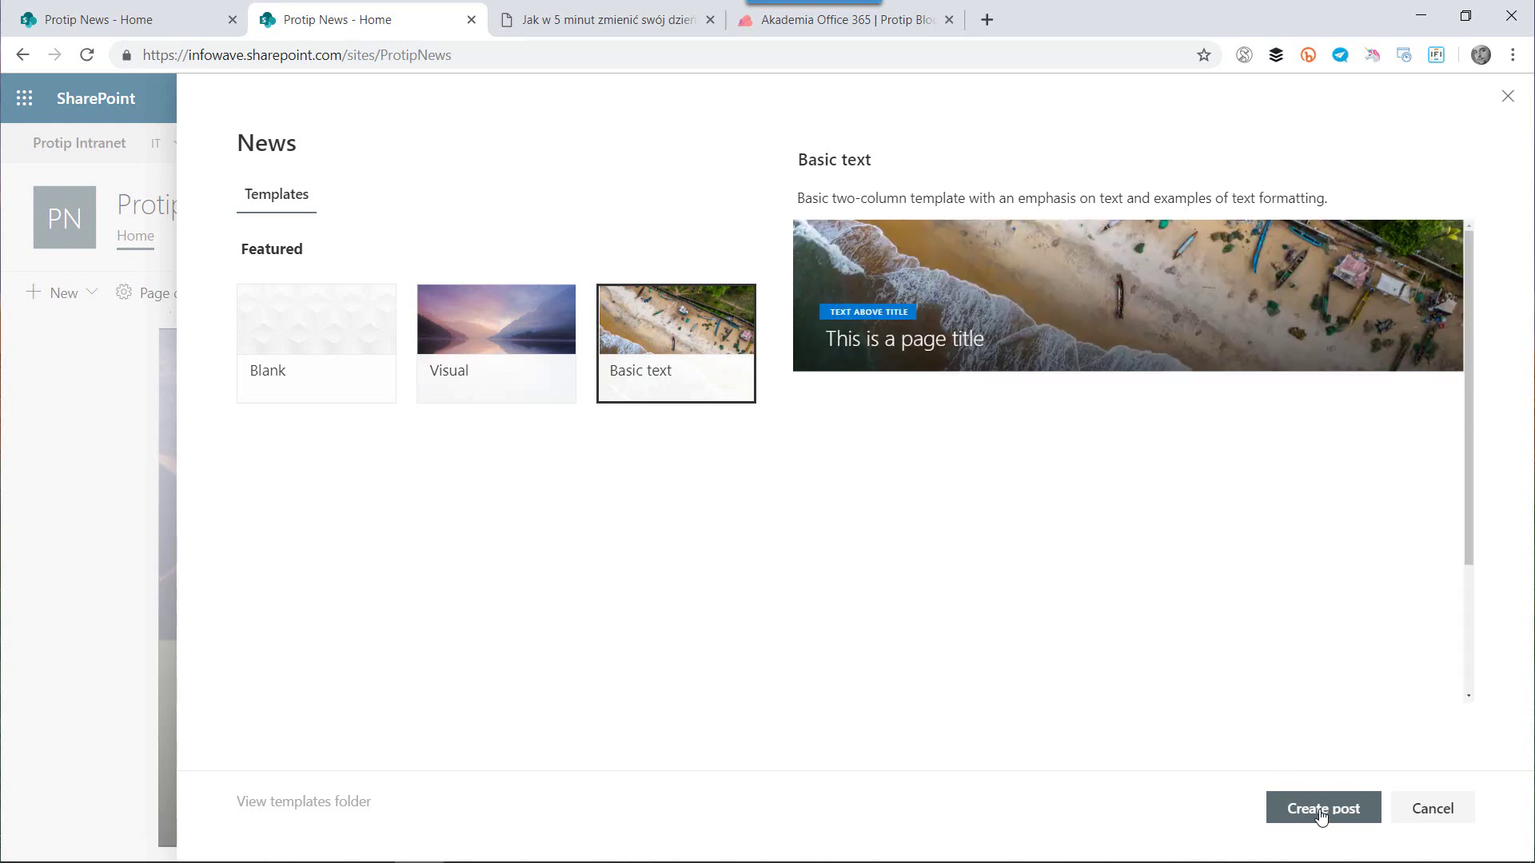
left_click(1322, 813)
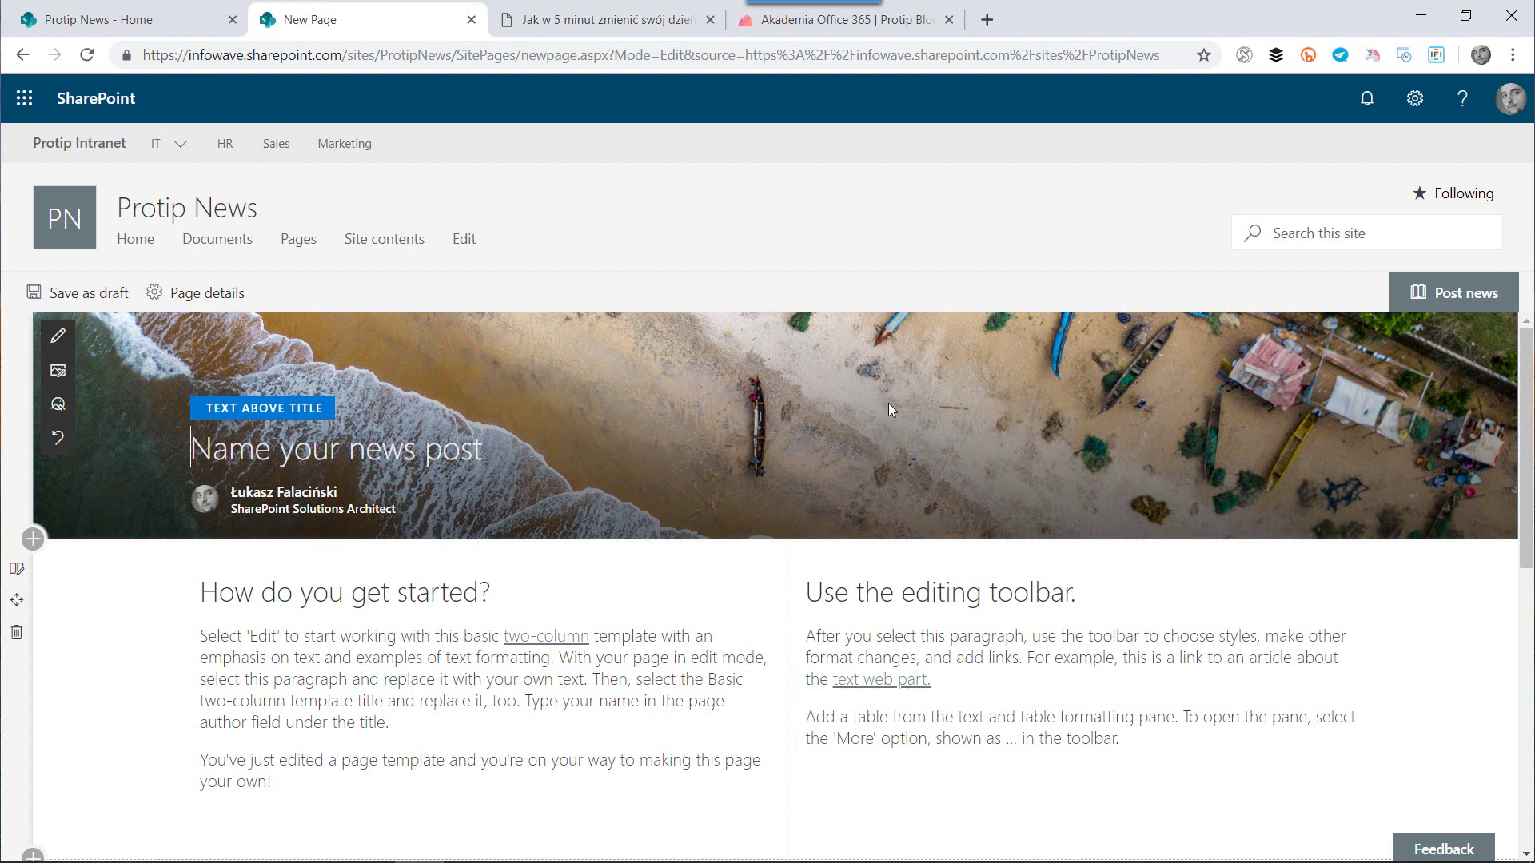
Step: Try the Plain and Color block layouts for the title region and settle on Overlap with left alignment
left_click(58, 346)
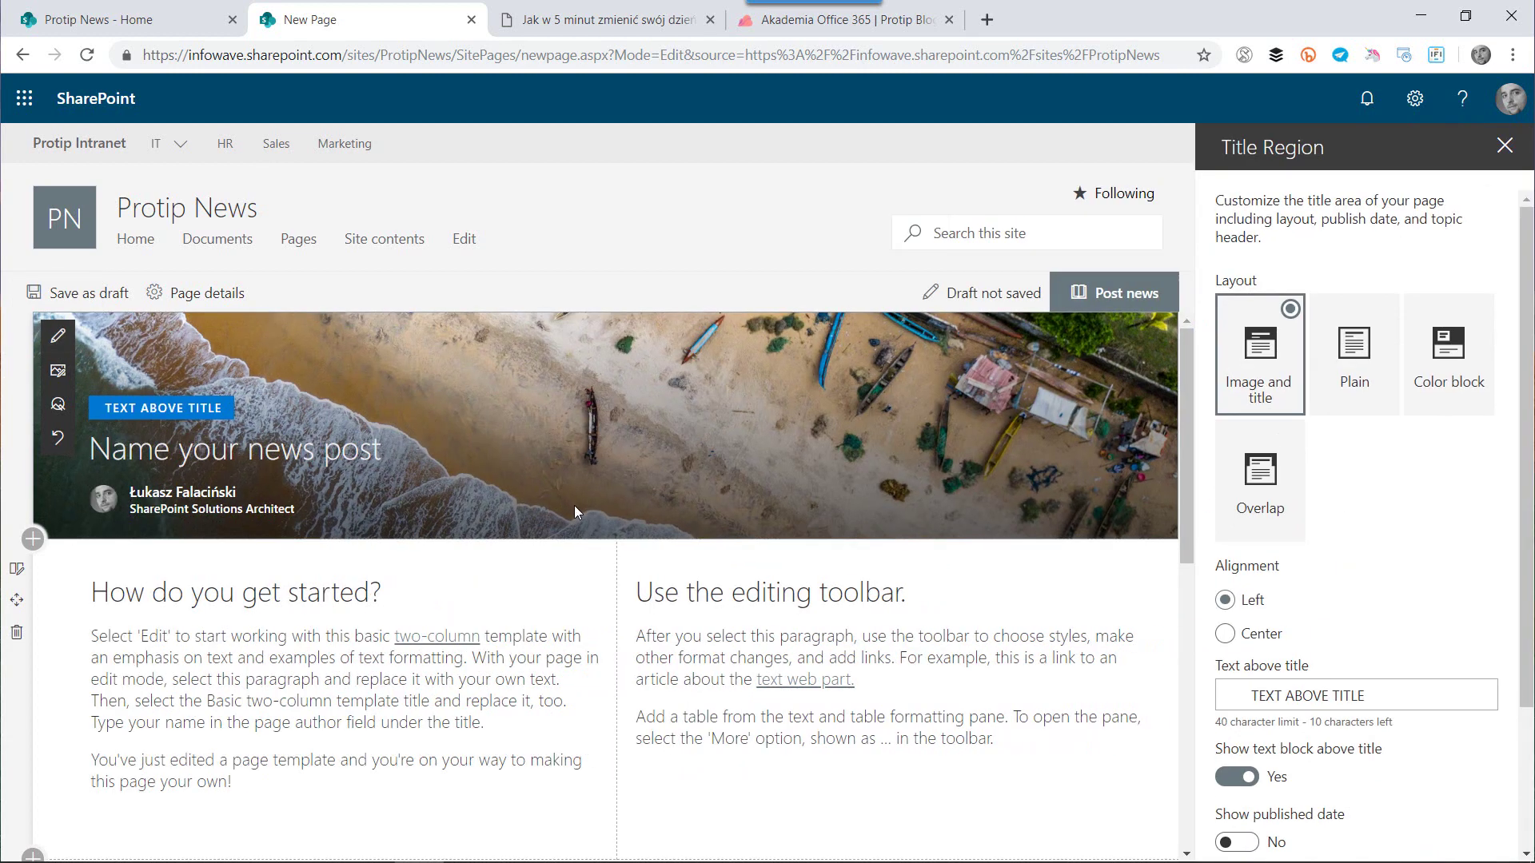
left_click(1372, 363)
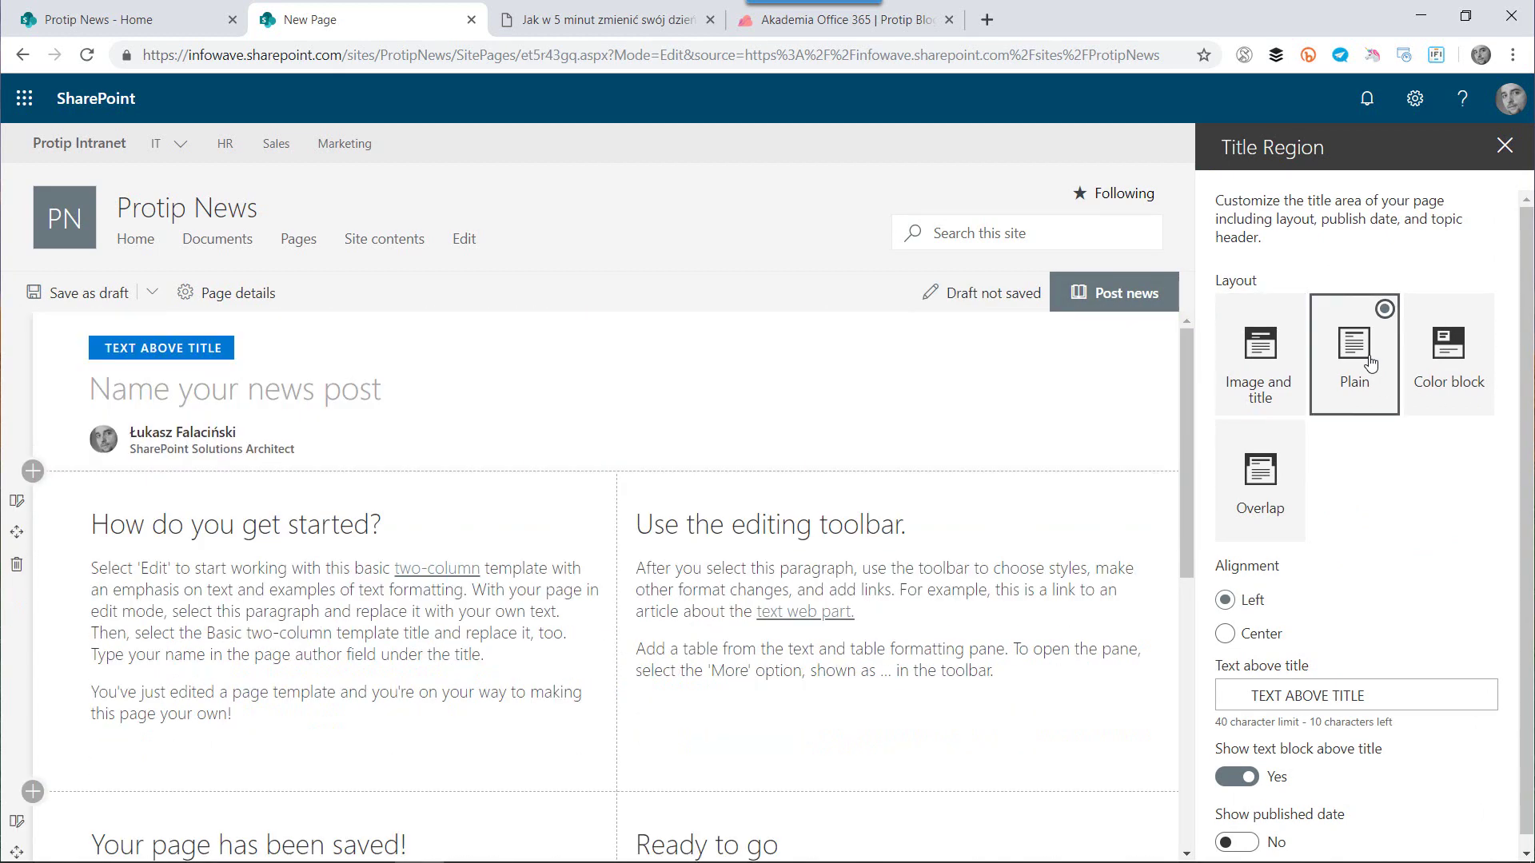
left_click(1460, 362)
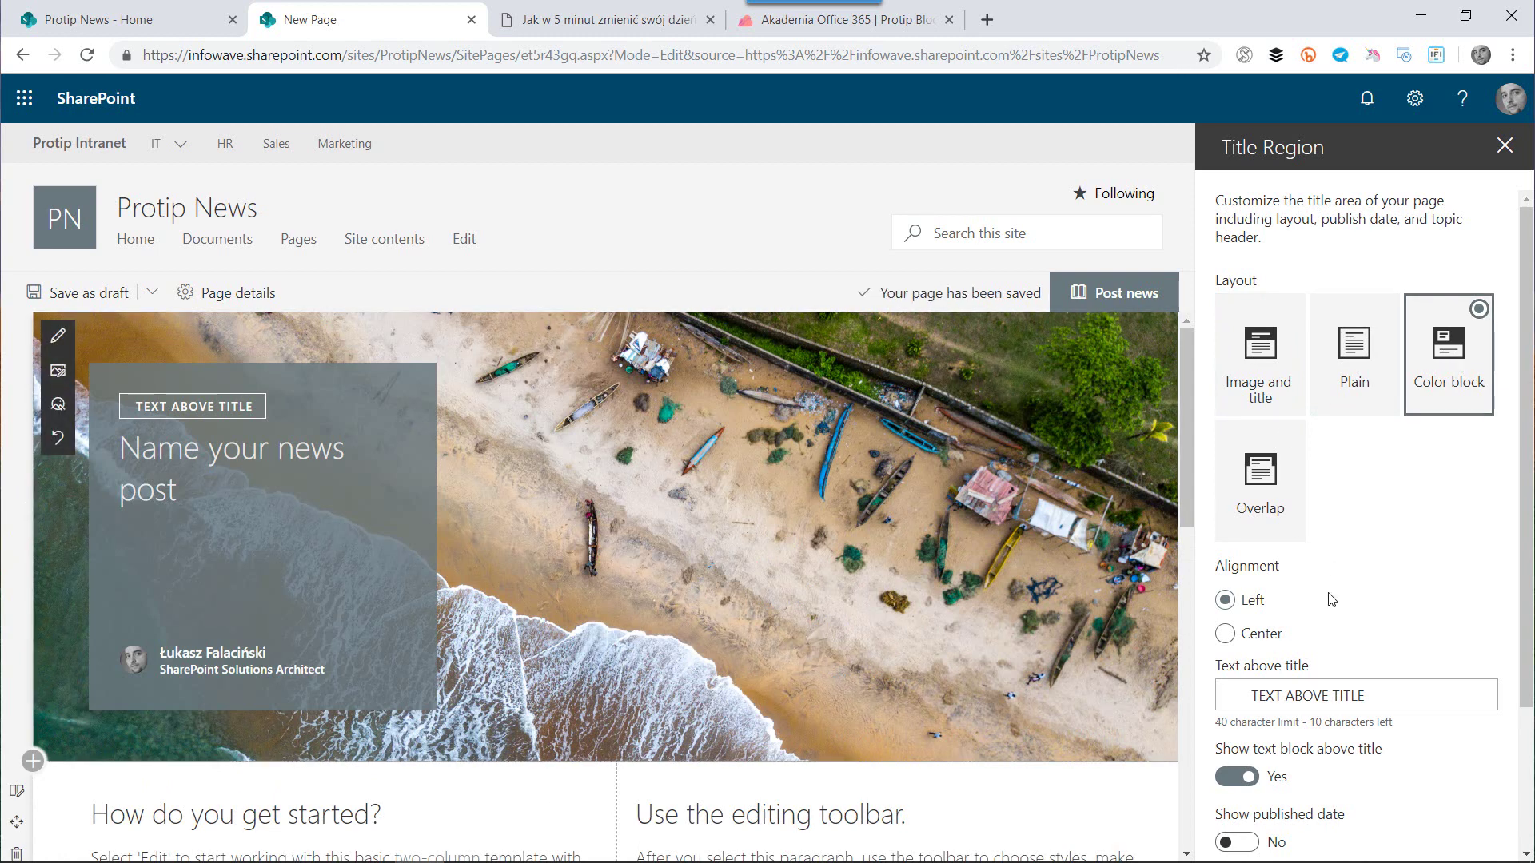
left_click(1224, 633)
left_click(1225, 599)
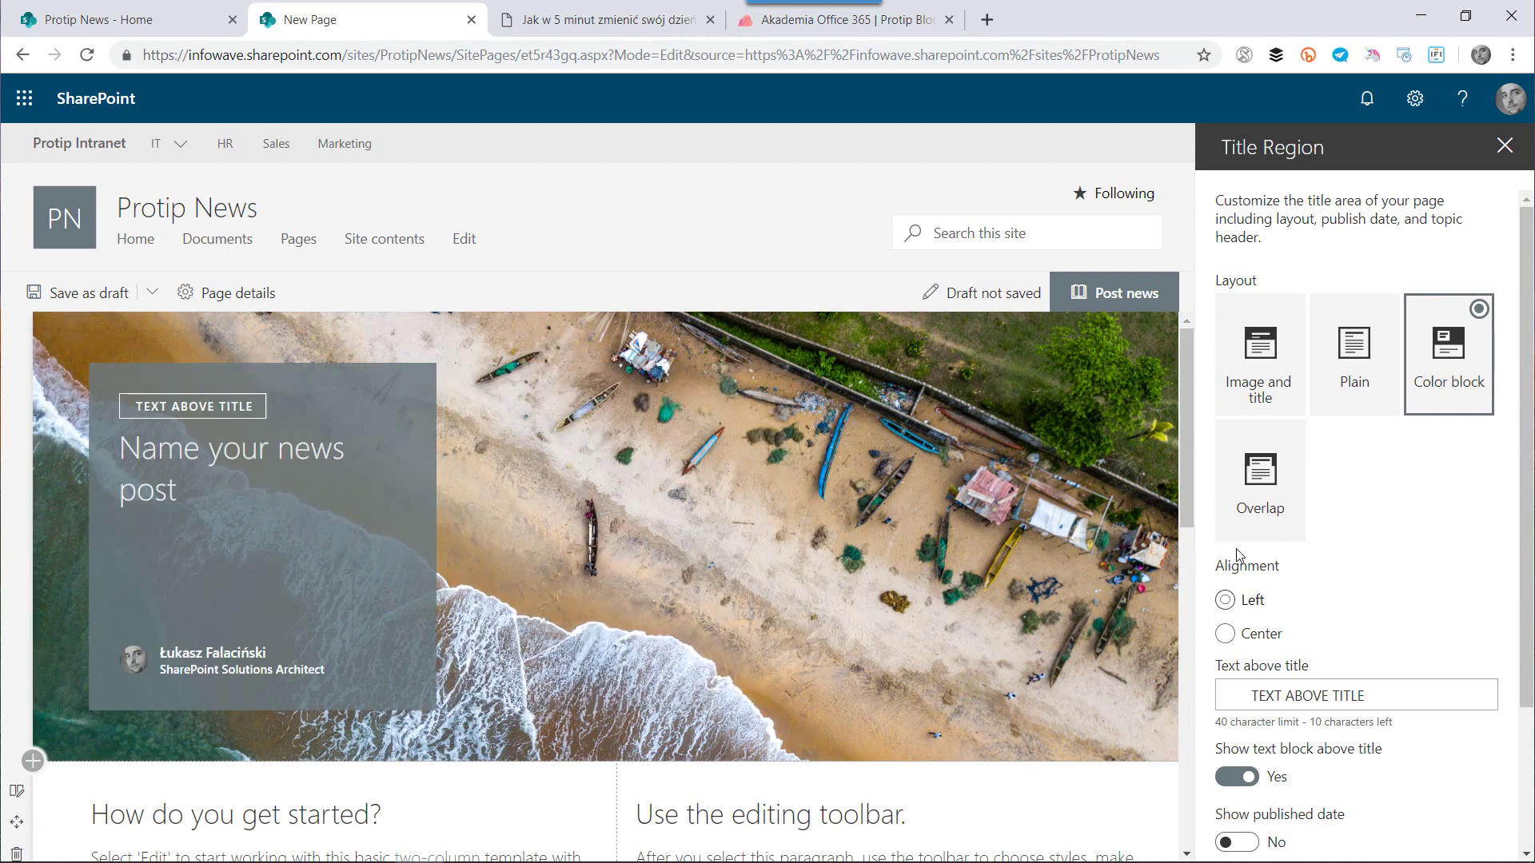
left_click(1253, 512)
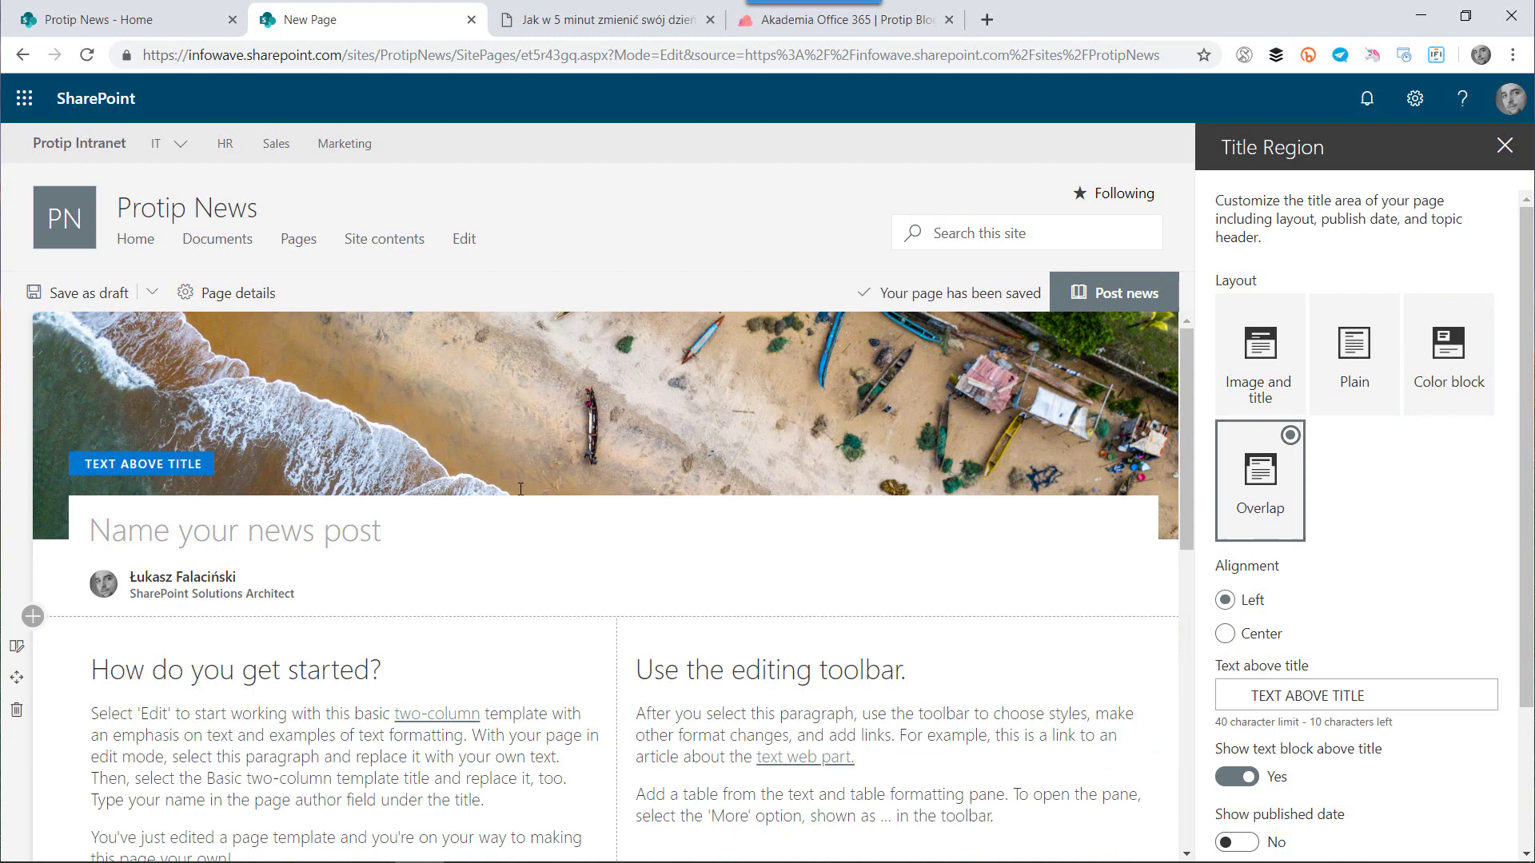
Step: Title the news post "Nadzwyczajnie ważna aktualność" and set the text above the title to "Headline"
left_click(364, 538)
type("Nadzwyczajnie ważna aktualność")
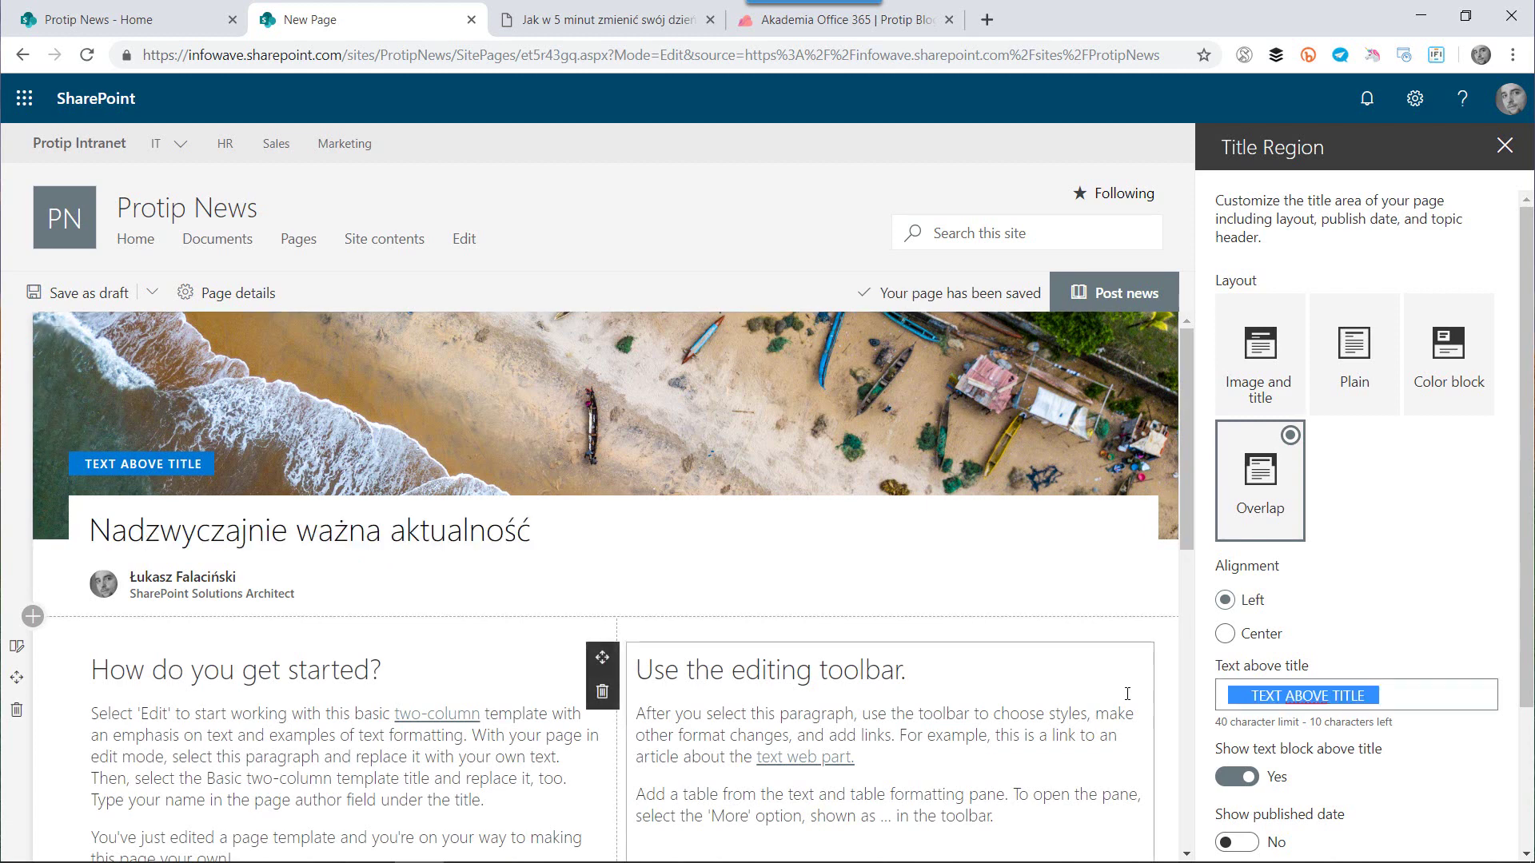
type("Headline")
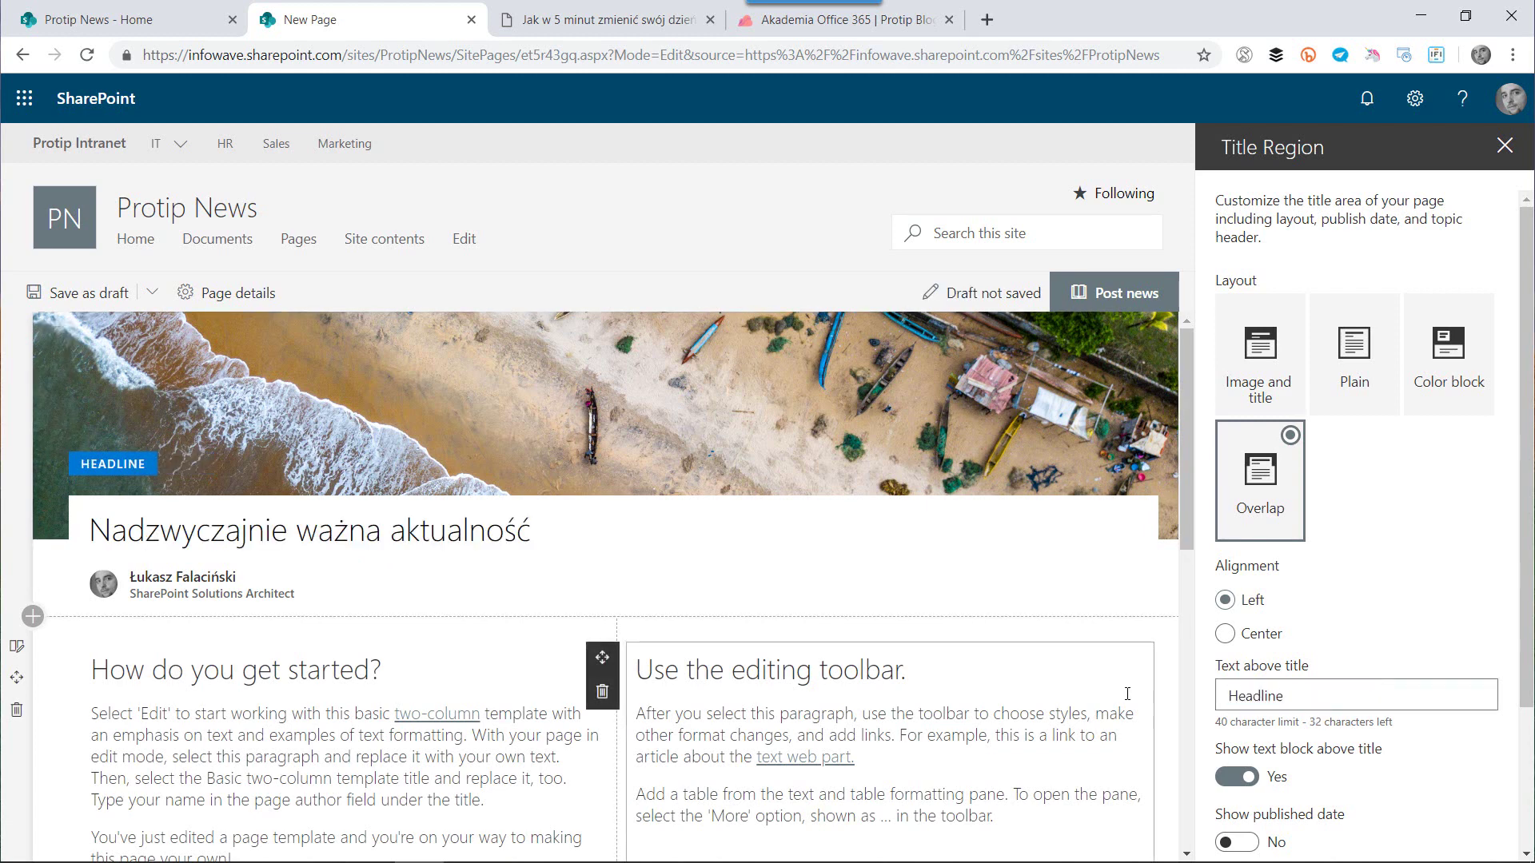
Step: Turn on the published date in the title region and close the title region settings
scroll(1279, 640, "down", 2)
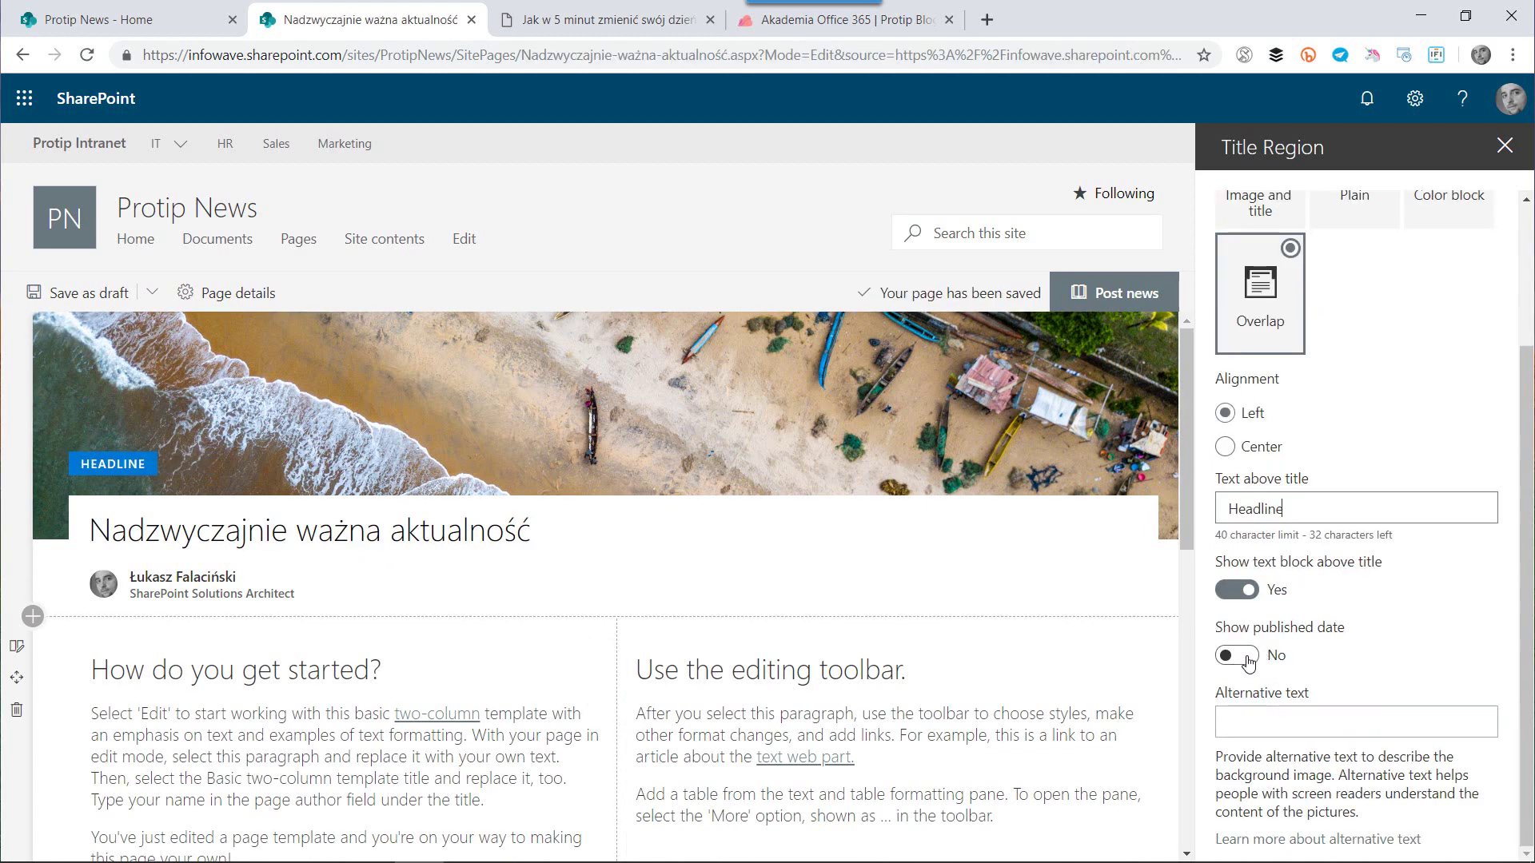
left_click(1239, 656)
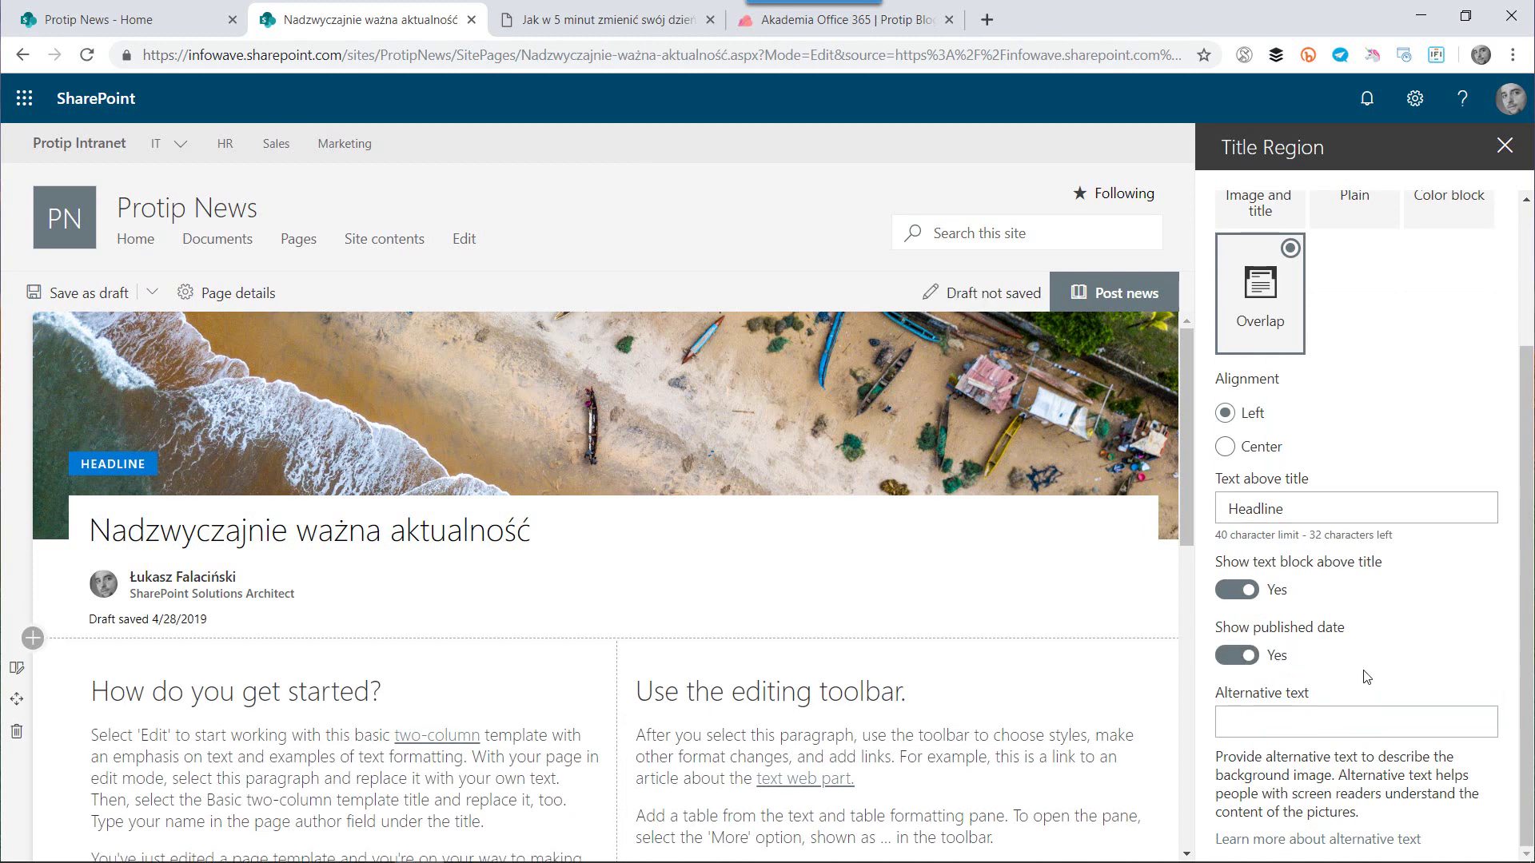
scroll(1366, 677, "up", 3)
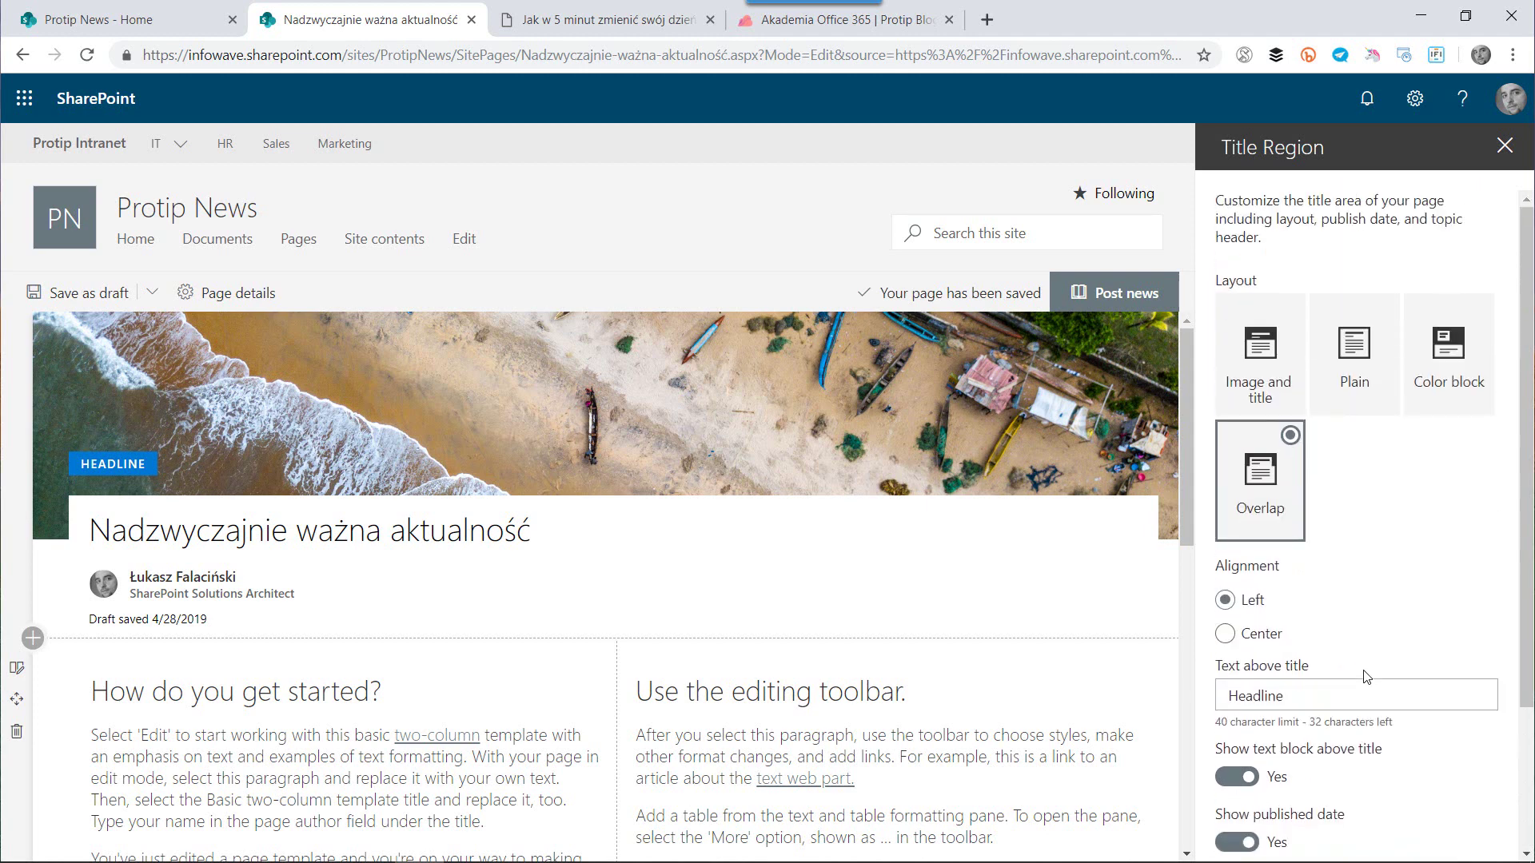
left_click(1506, 146)
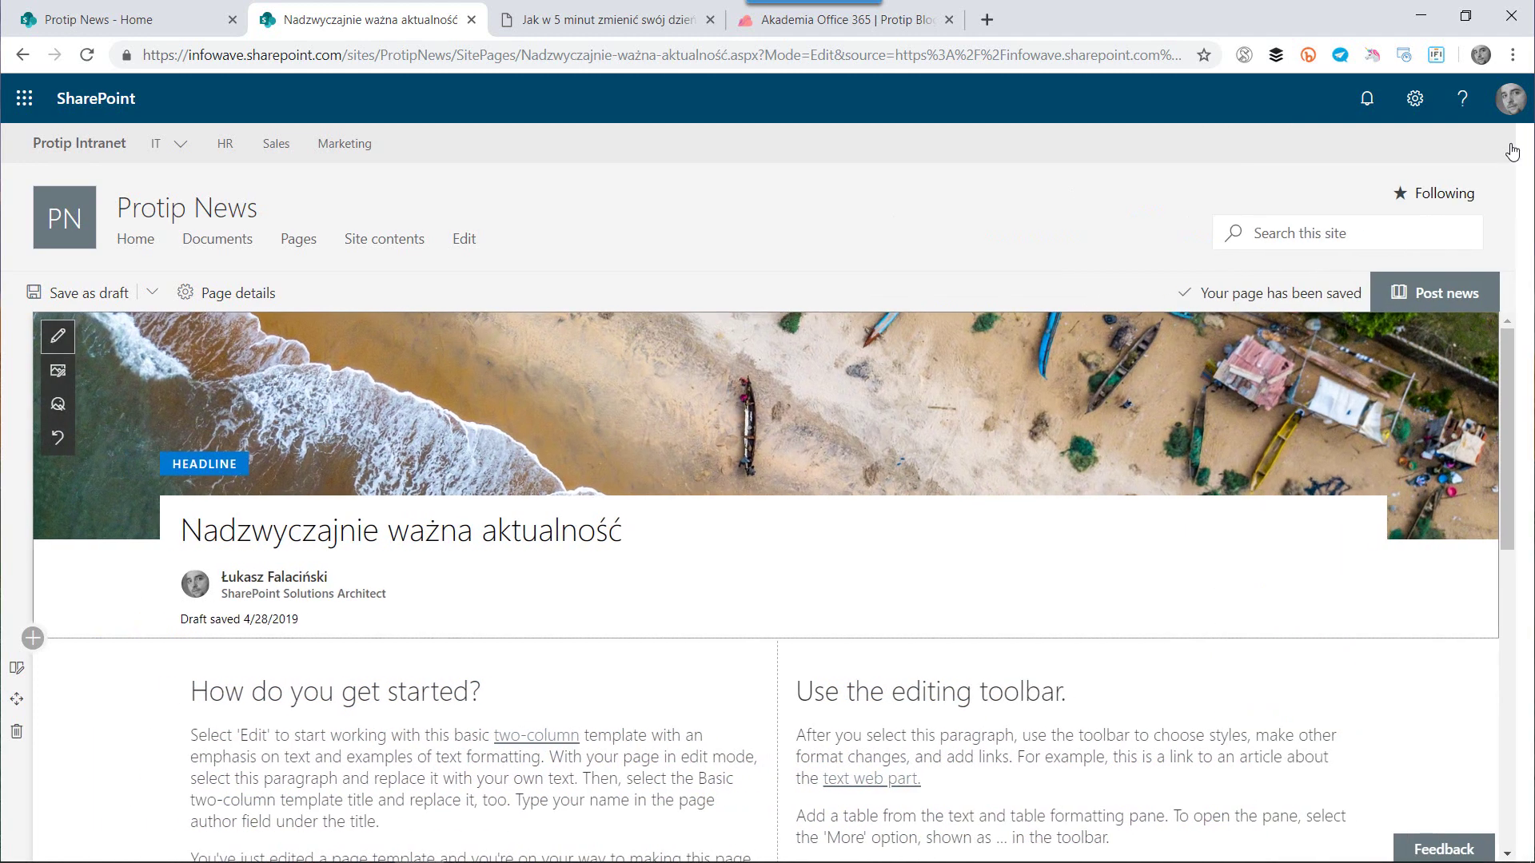
Step: Add a full-width column section directly below the title region, above the two-column text
scroll(736, 661, "down", 3)
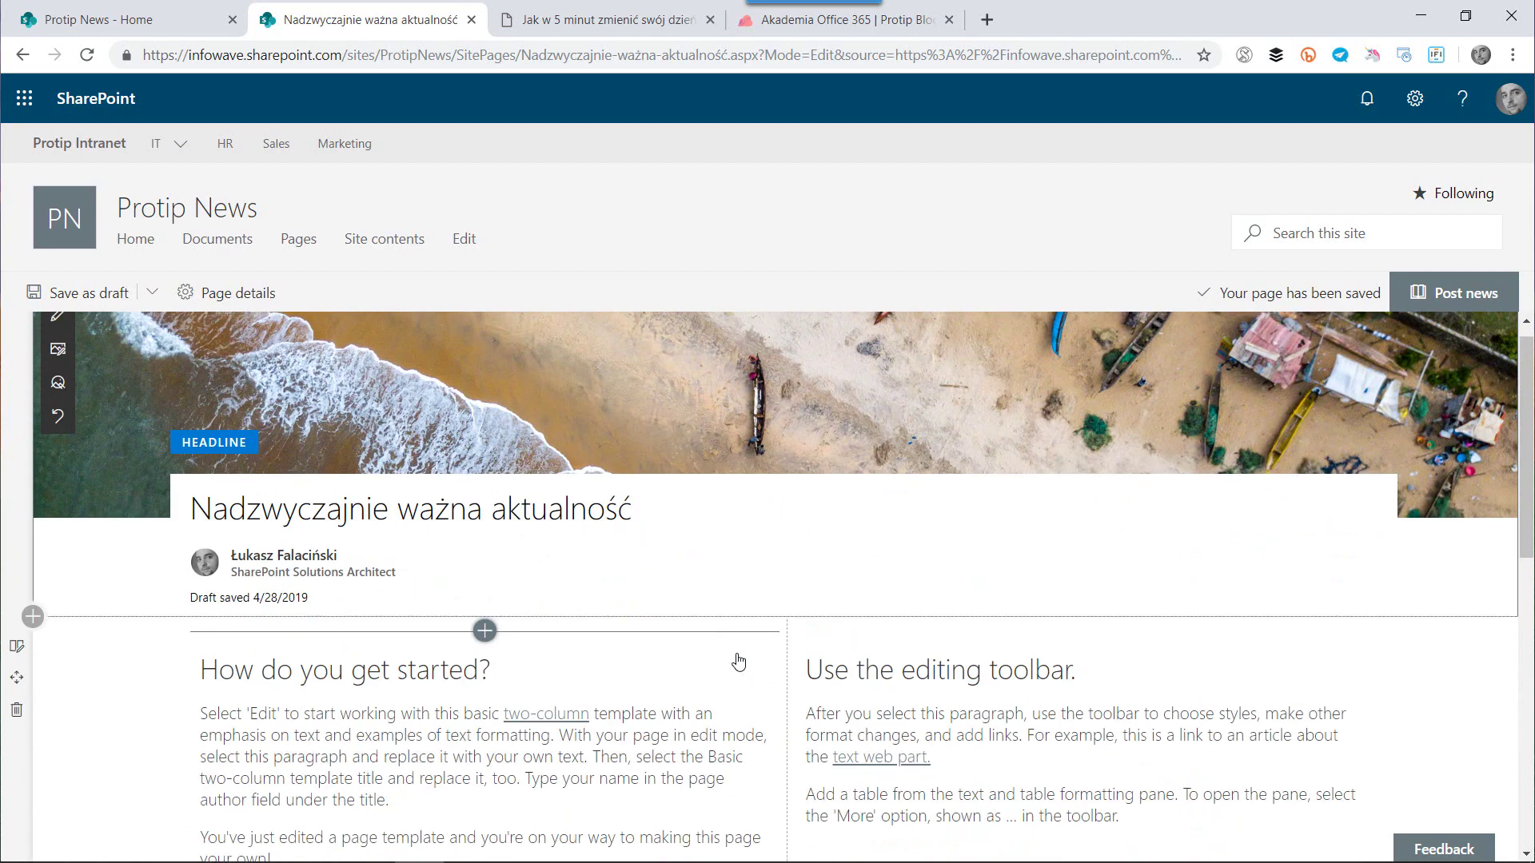
scroll(738, 662, "down", 1)
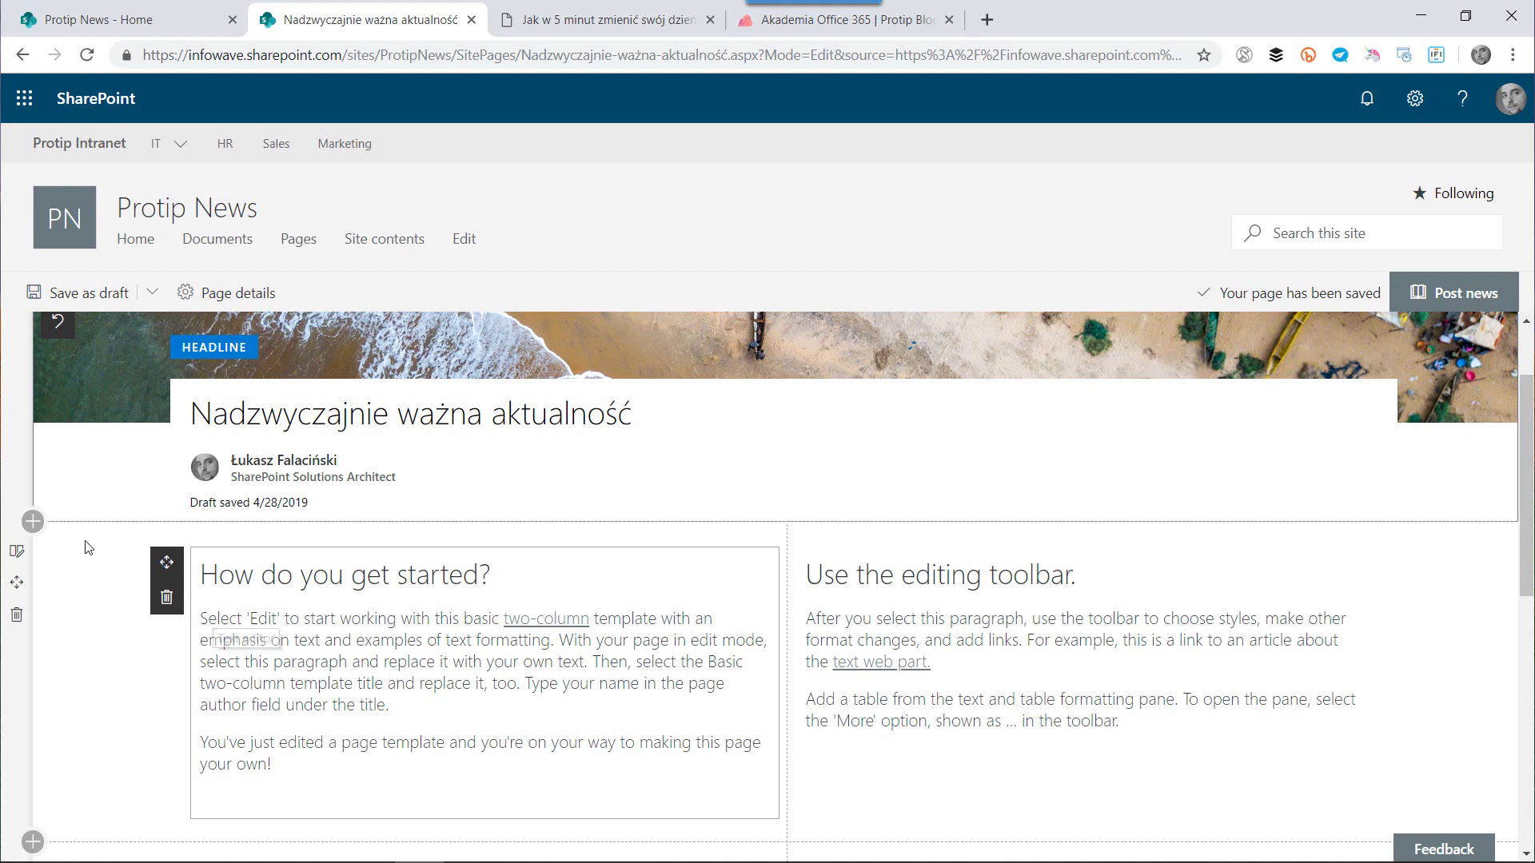
left_click(32, 523)
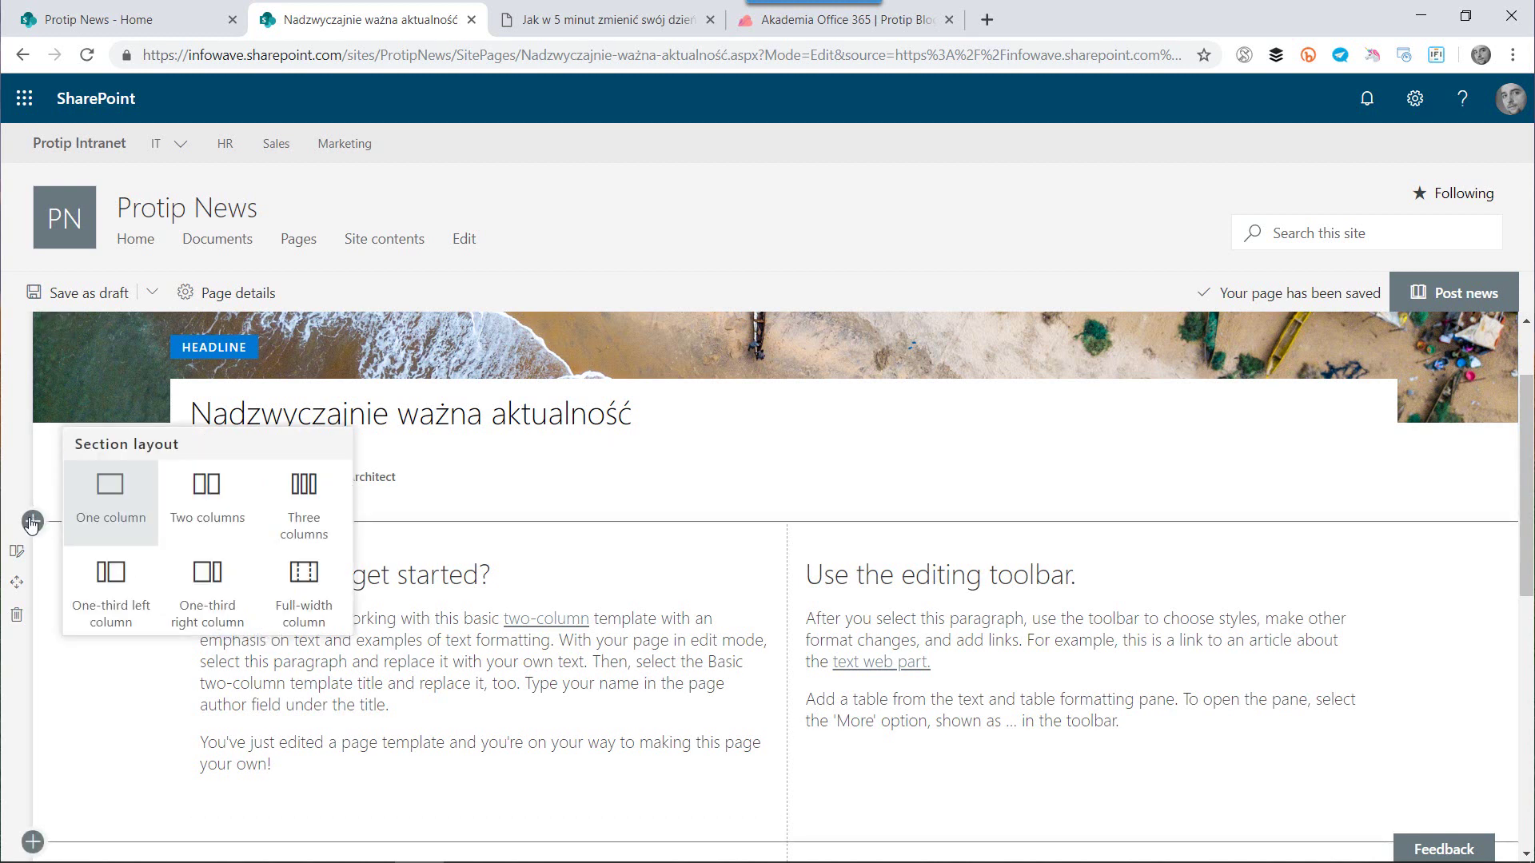
left_click(304, 592)
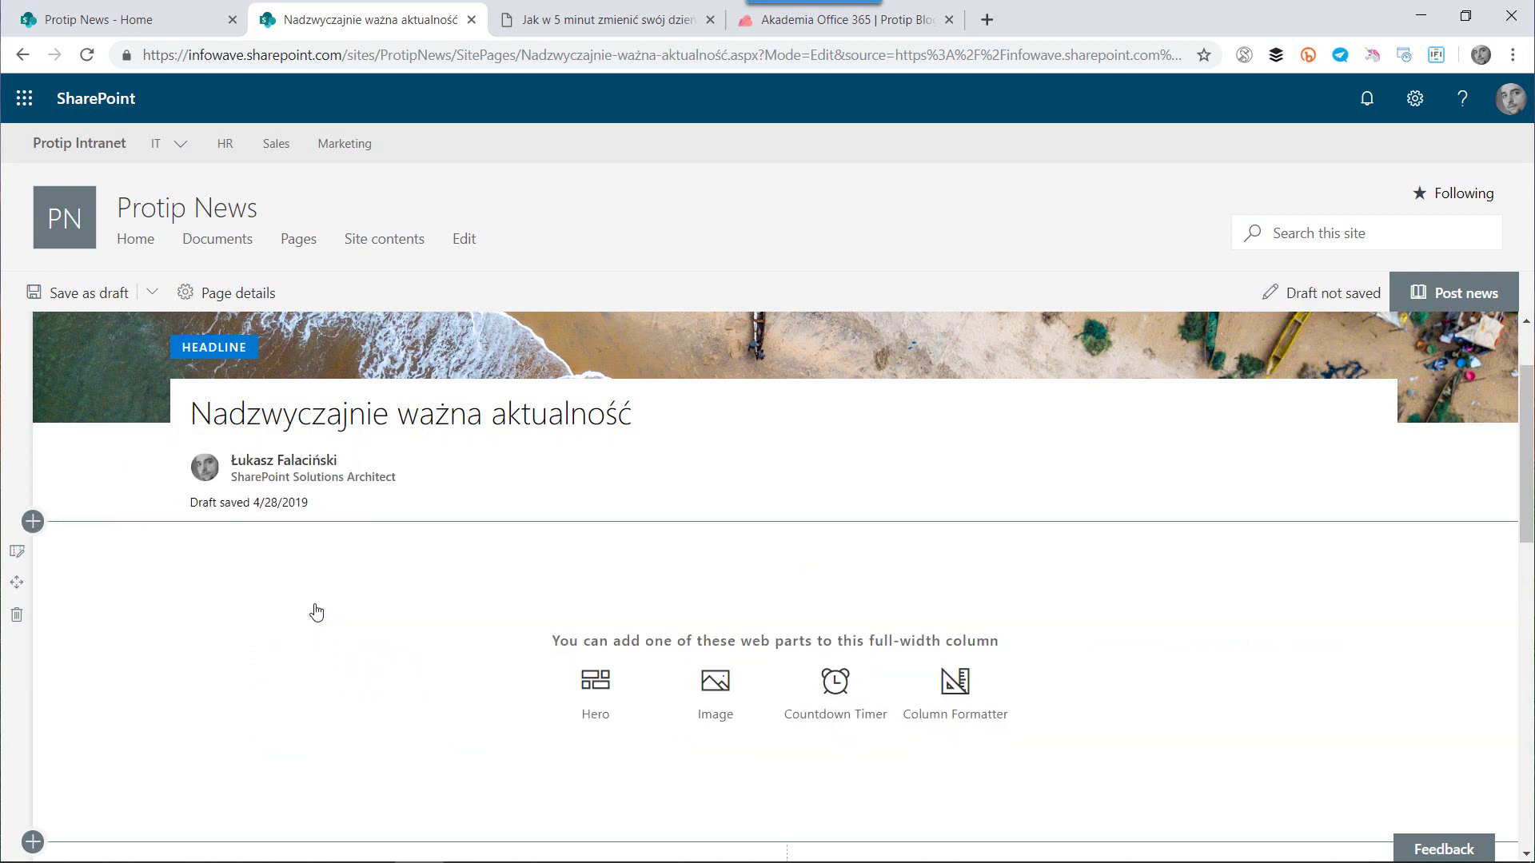
Step: Insert a Countdown Timer web part into the empty full-width section and open its settings
scroll(611, 580, "down", 1)
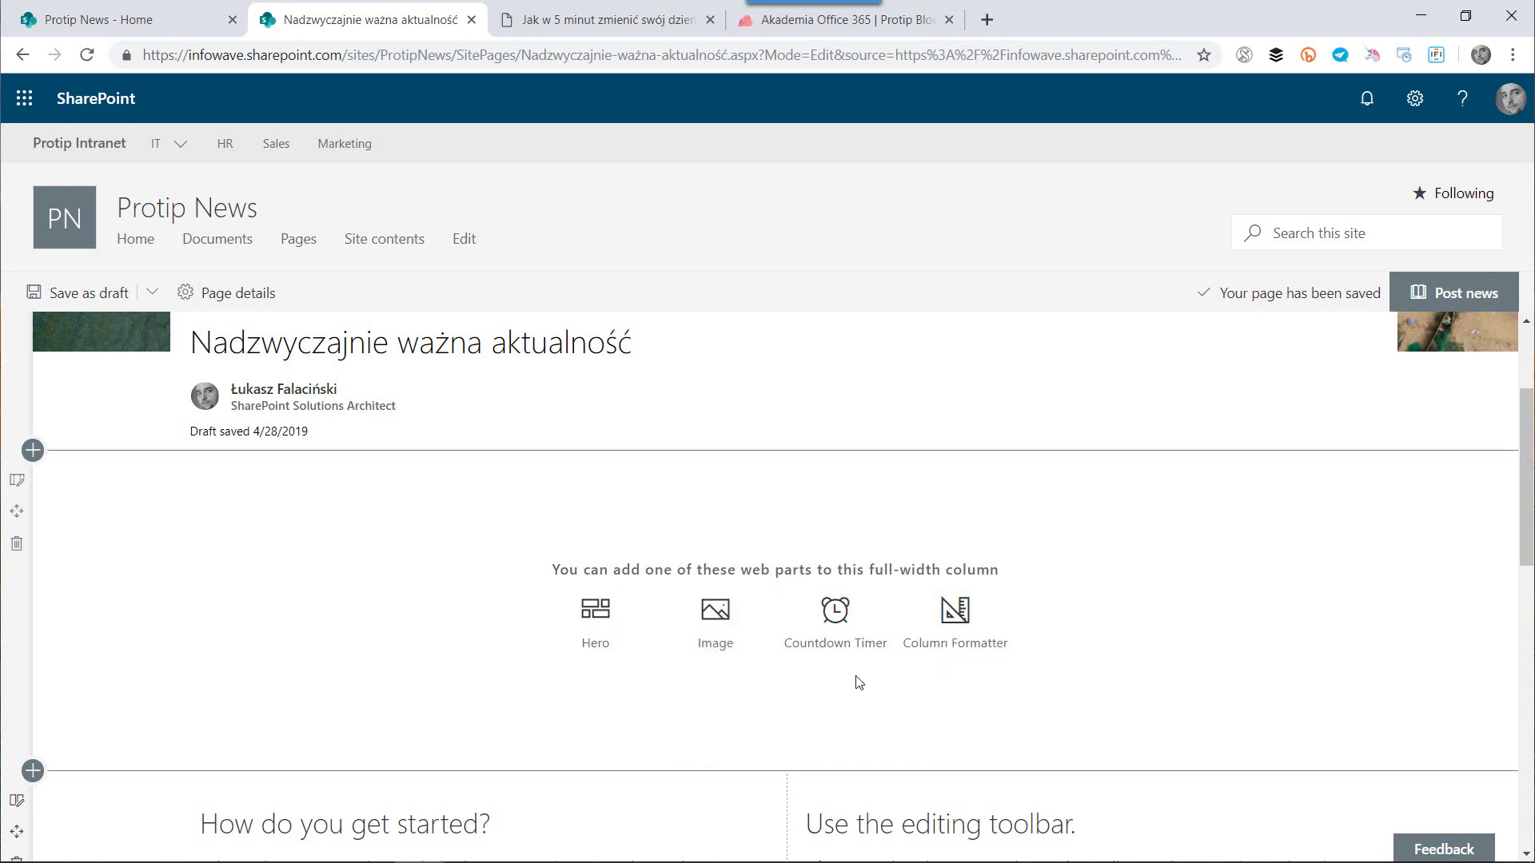
left_click(832, 638)
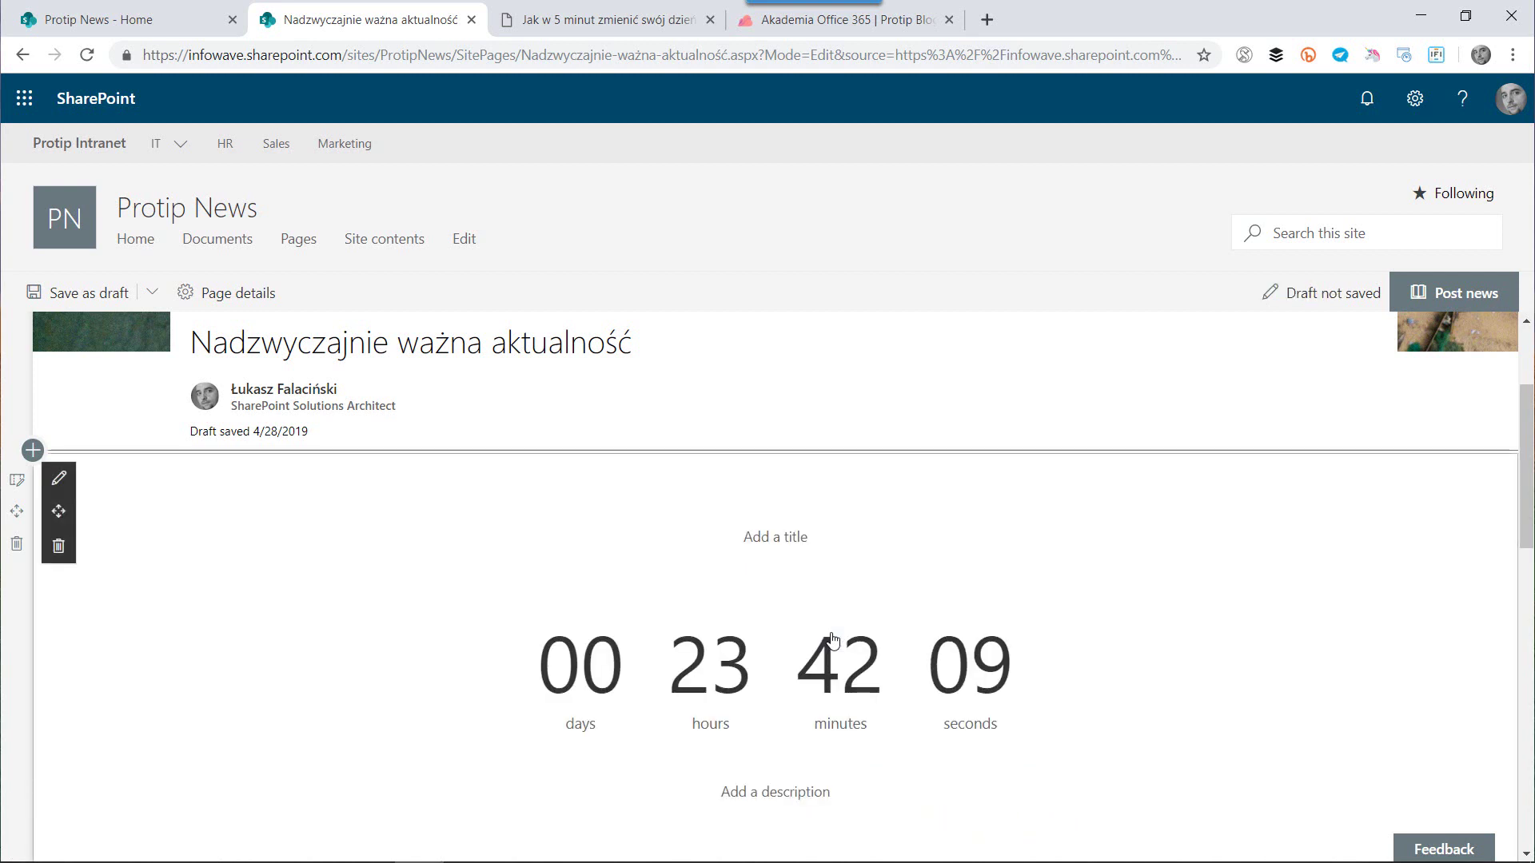
left_click(53, 478)
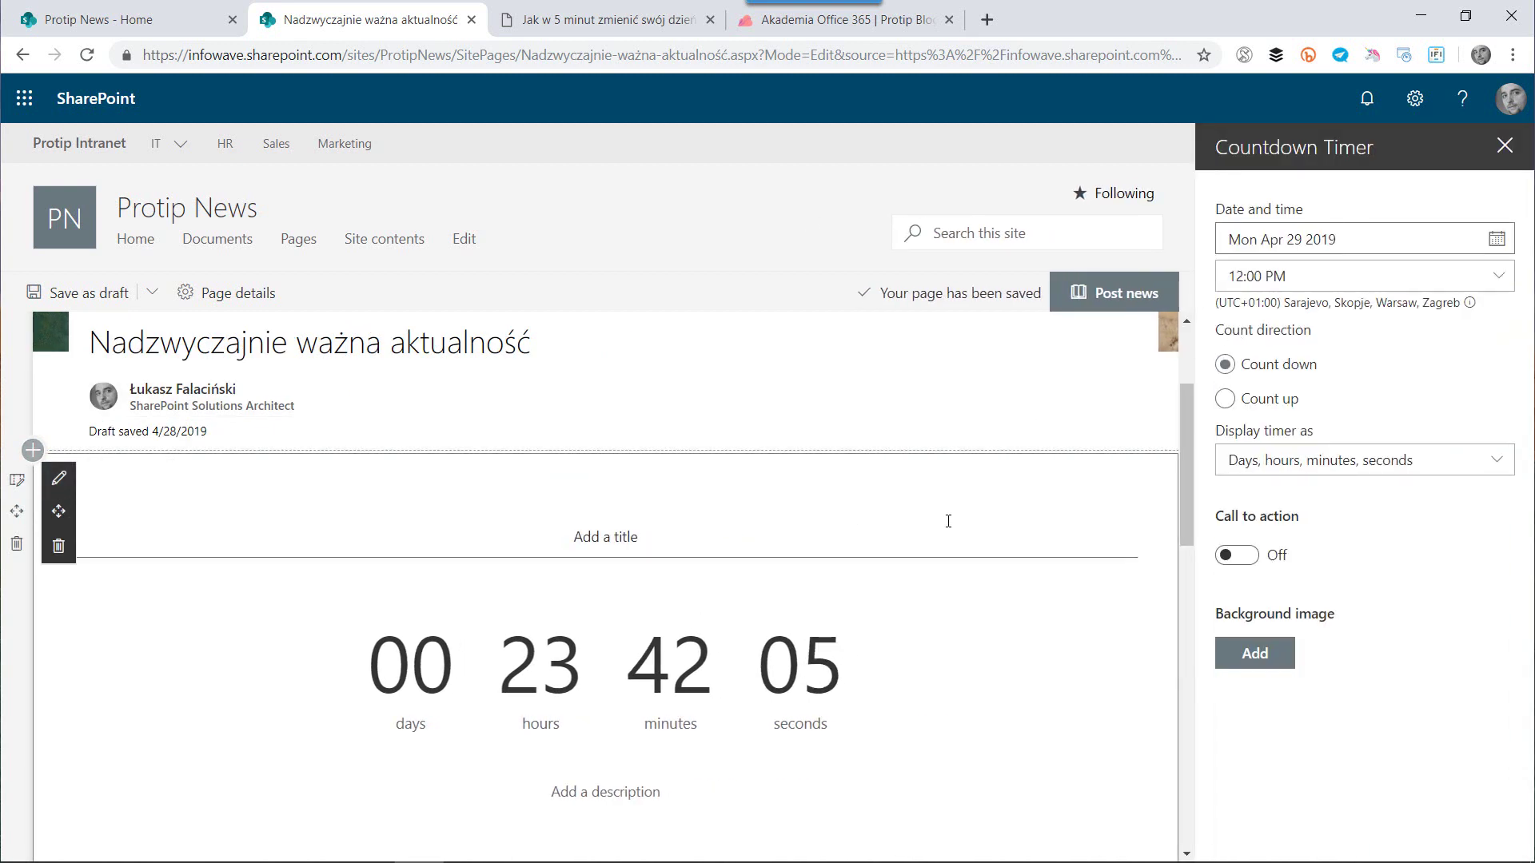
scroll(948, 521, "down", 3)
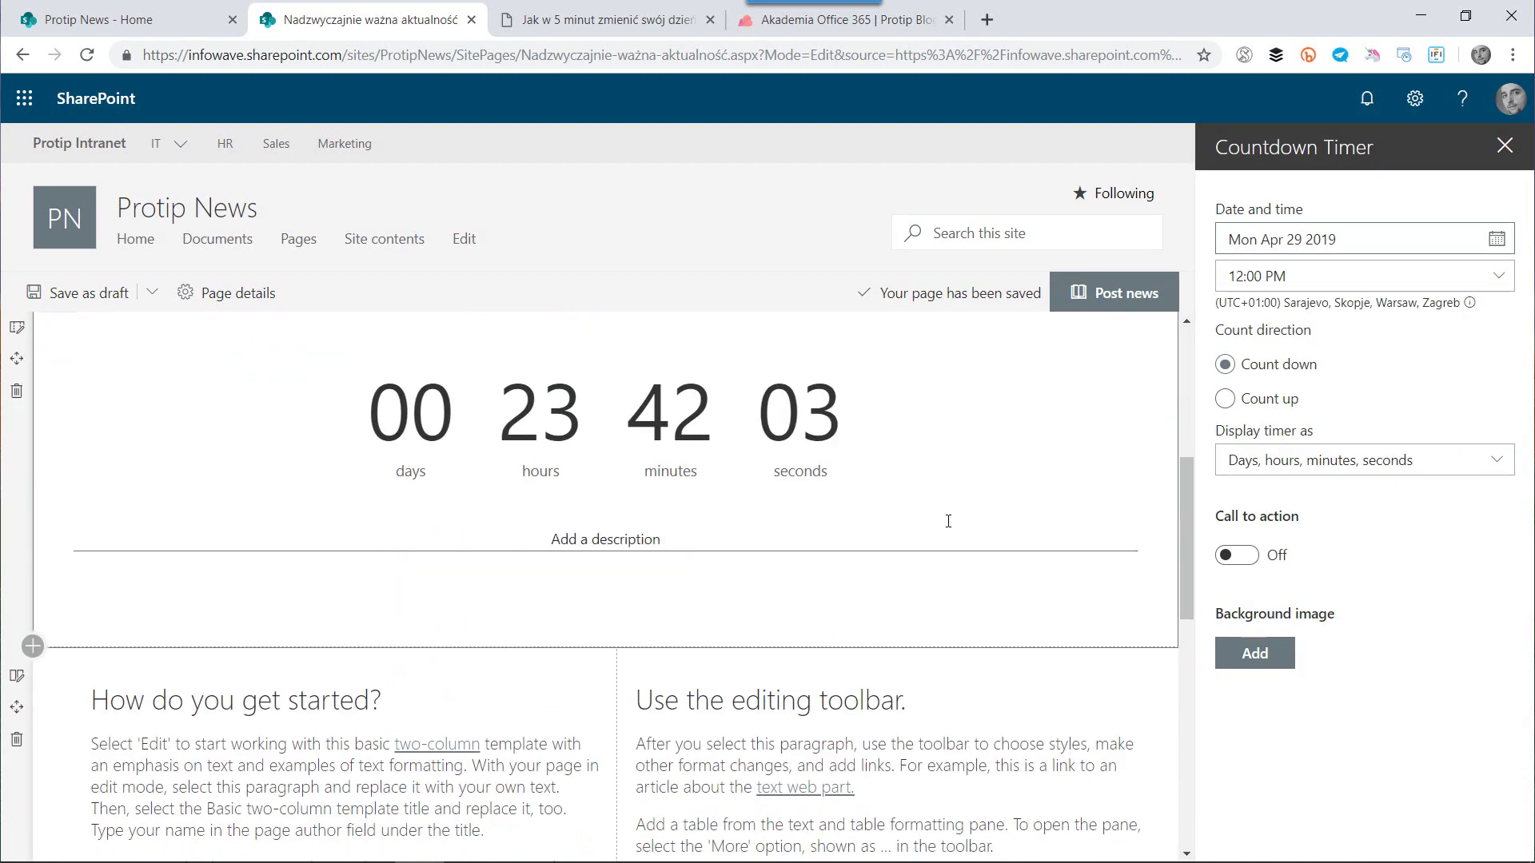
Step: Try the different section backgrounds, including Strong, on the countdown timer's section and settle on the very light bluish shade
left_click(112, 520)
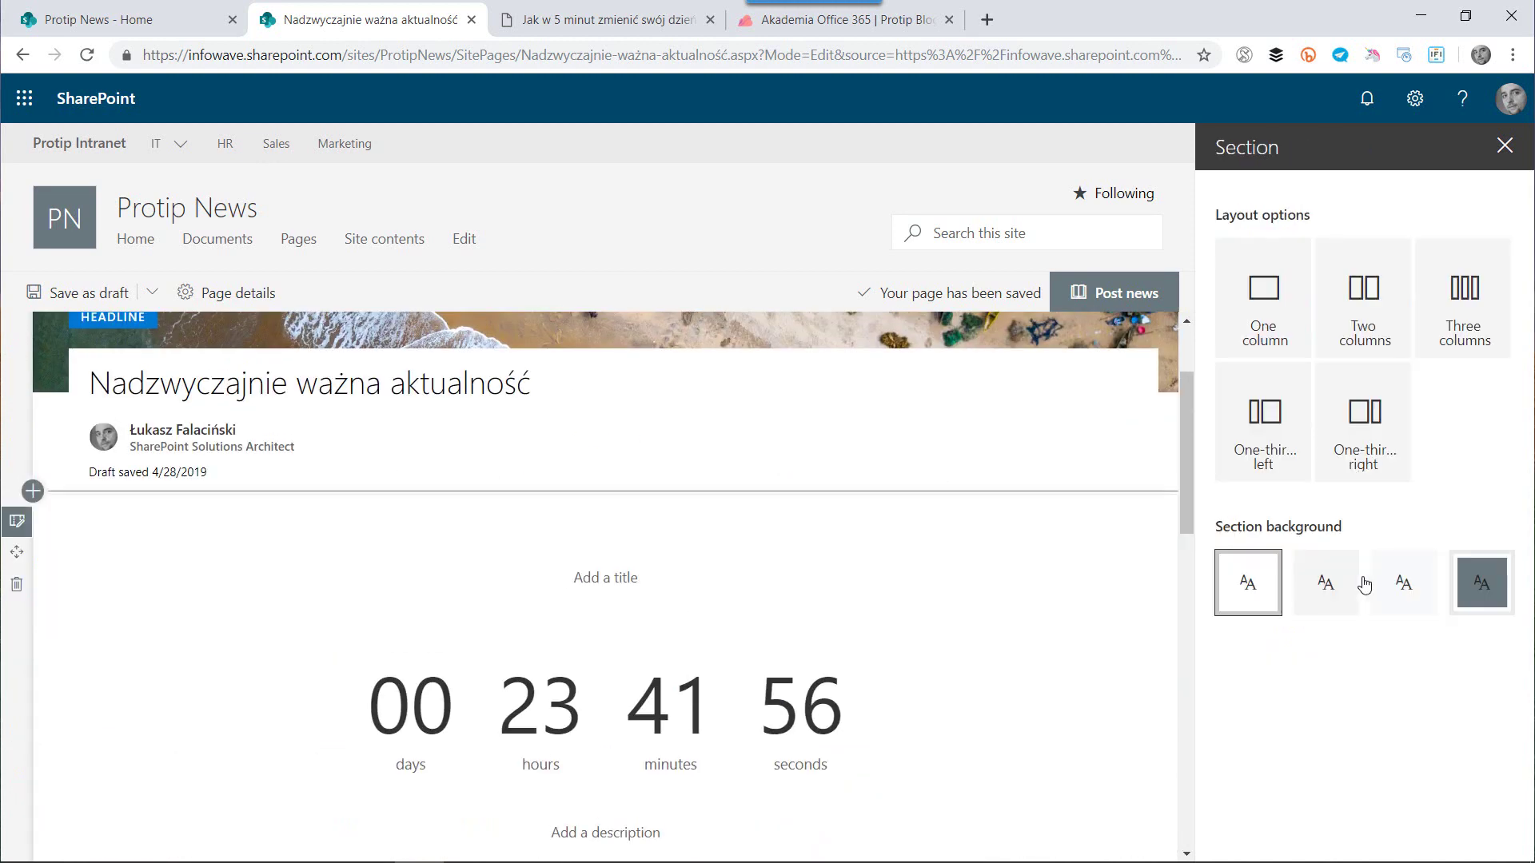
left_click(1457, 583)
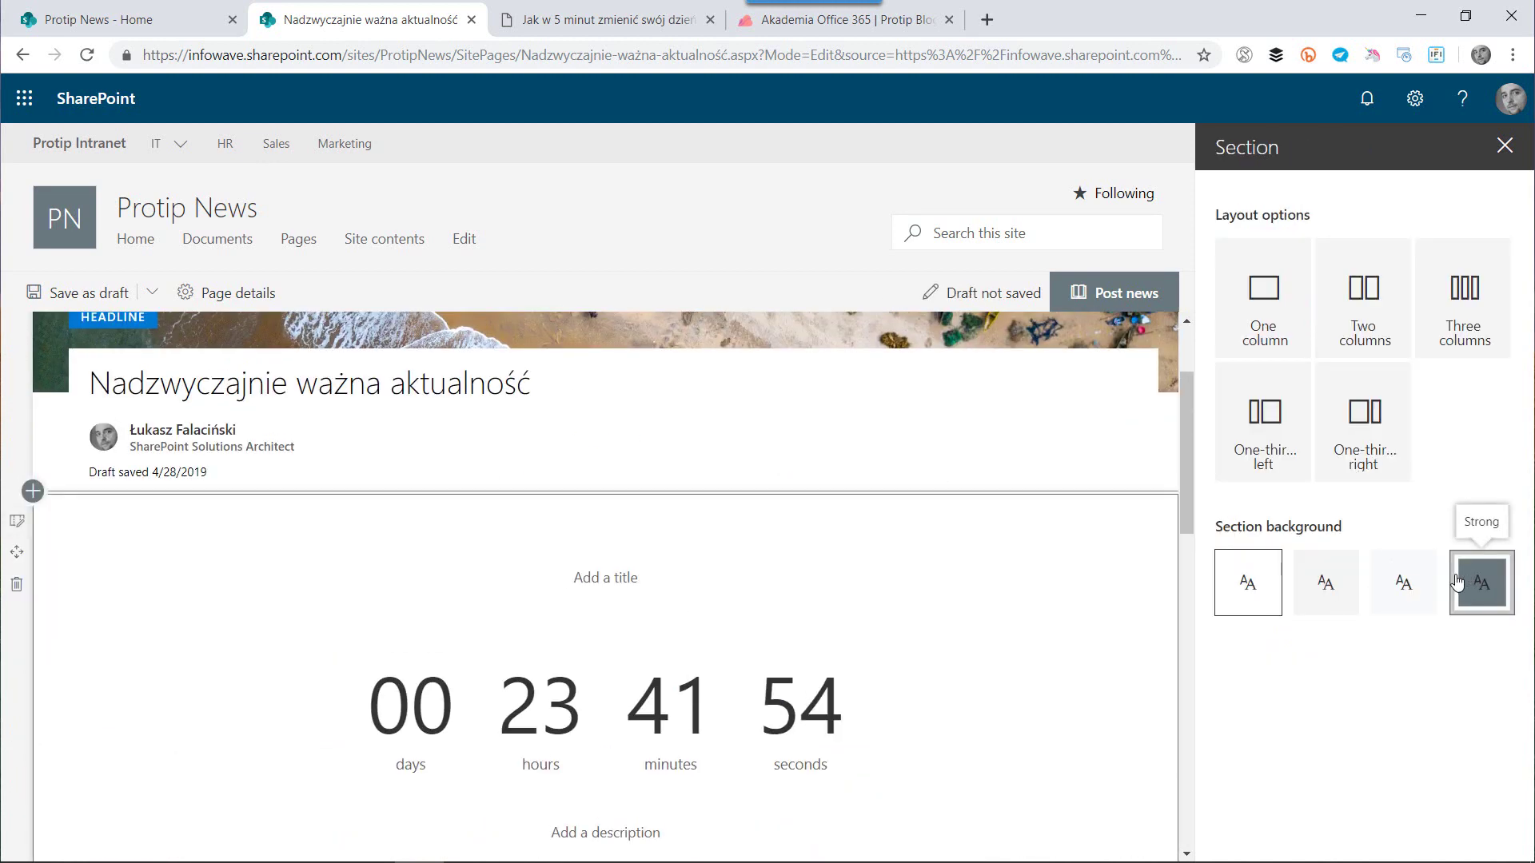
left_click(1403, 583)
left_click(1326, 582)
left_click(1264, 586)
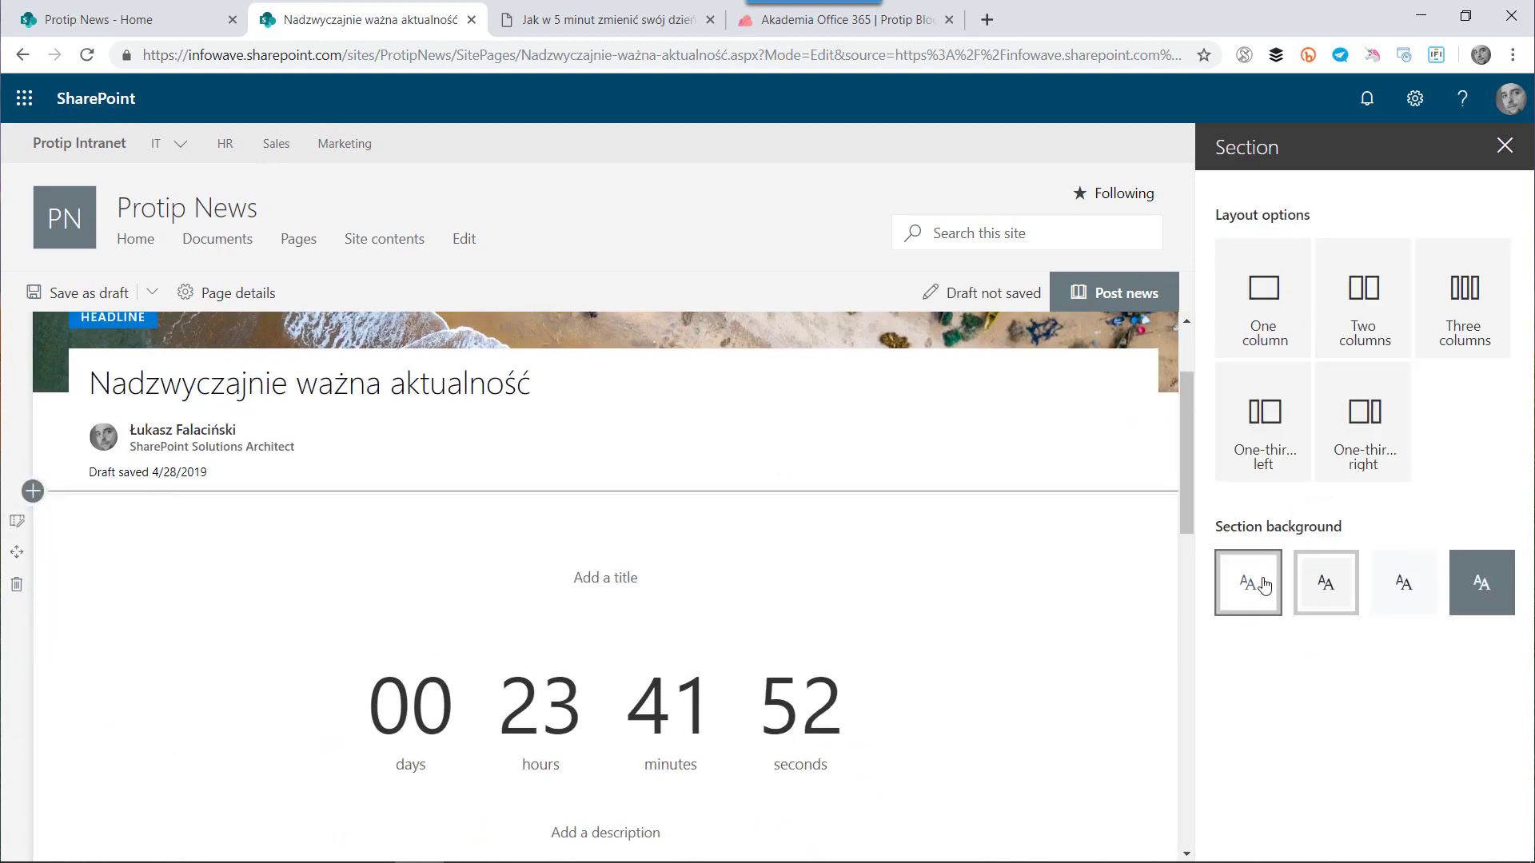
left_click(1407, 586)
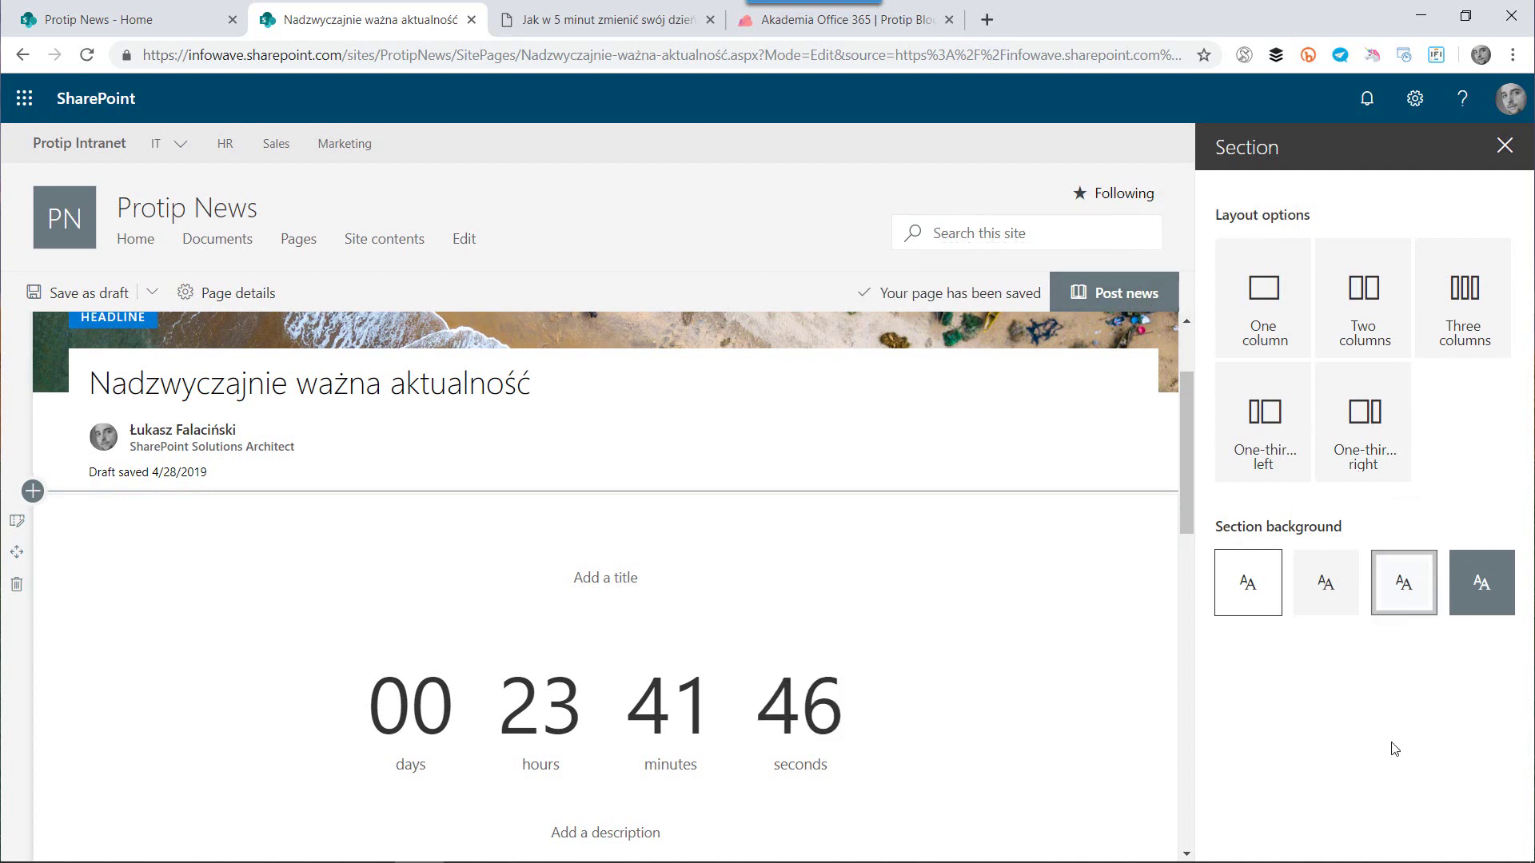
left_click_drag(1186, 411, 1187, 601)
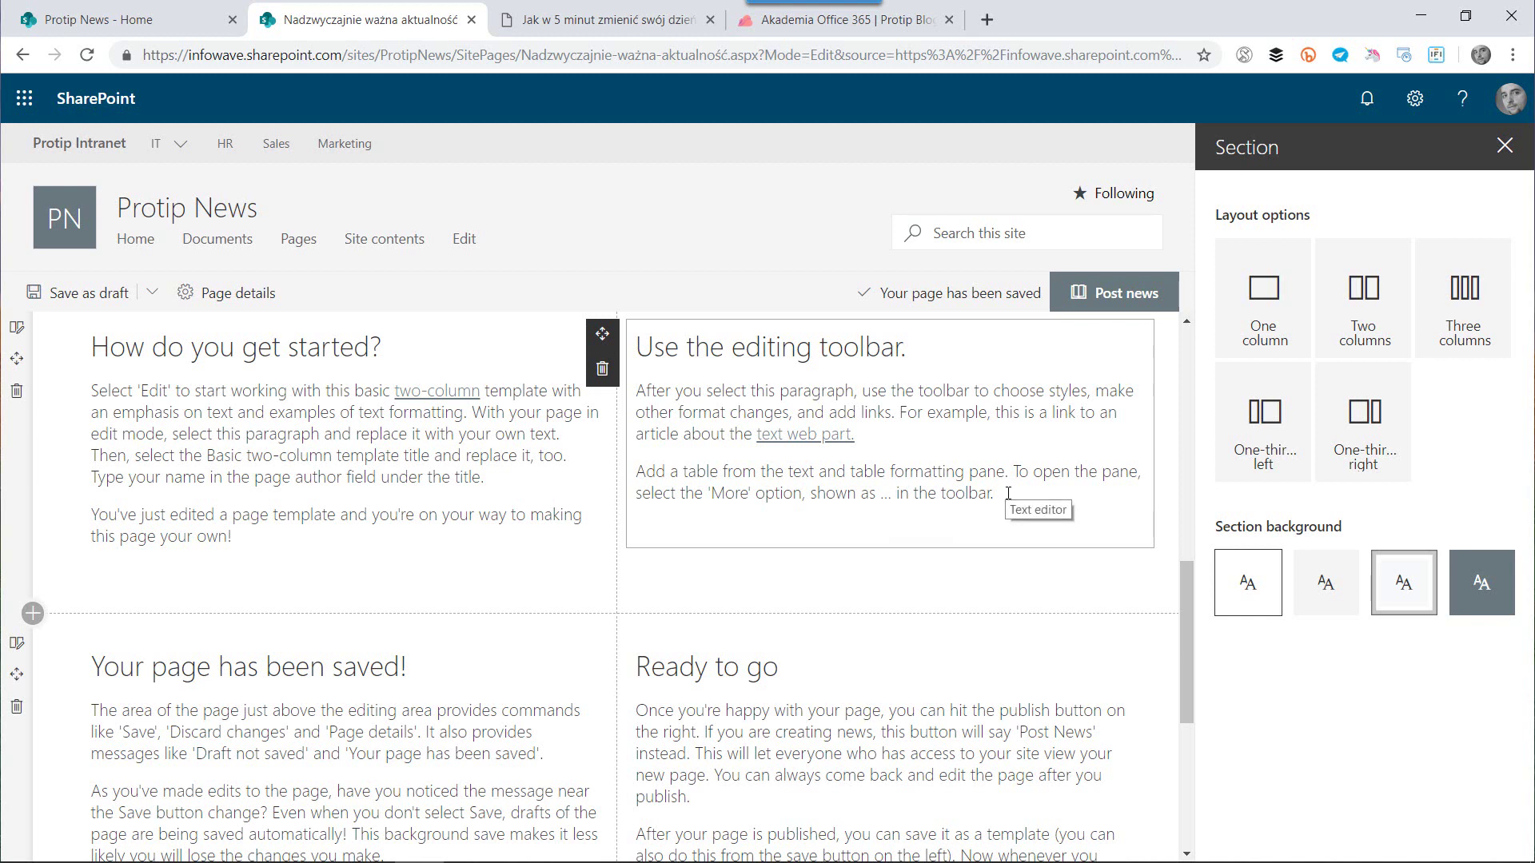
Step: Open the web part picker below the "Use the editing toolbar." text, search it for "mark" and clear the search
mouse_move(891, 561)
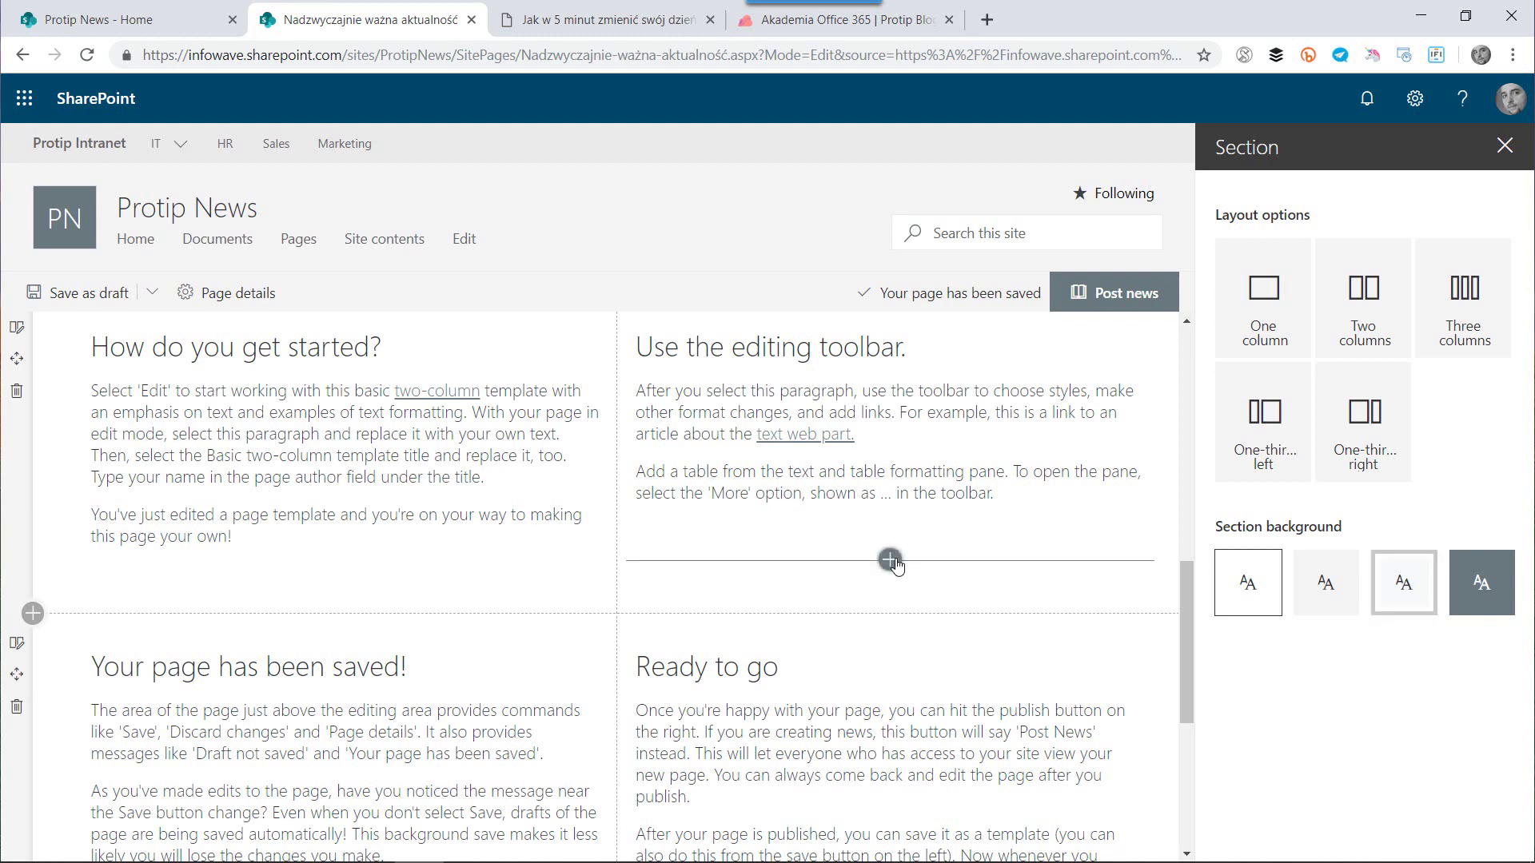
left_click(890, 560)
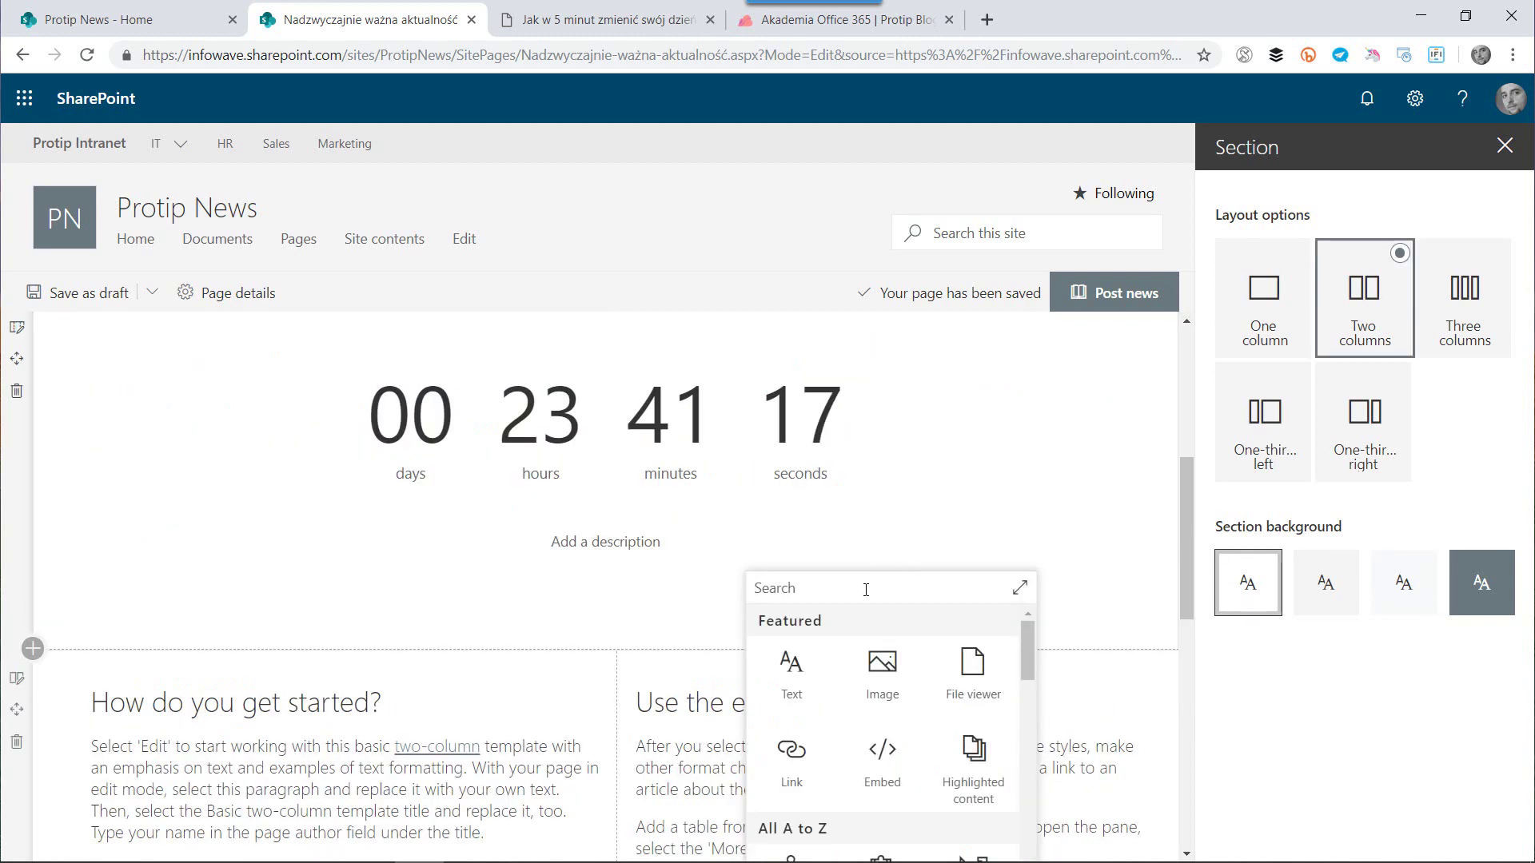
type("mard")
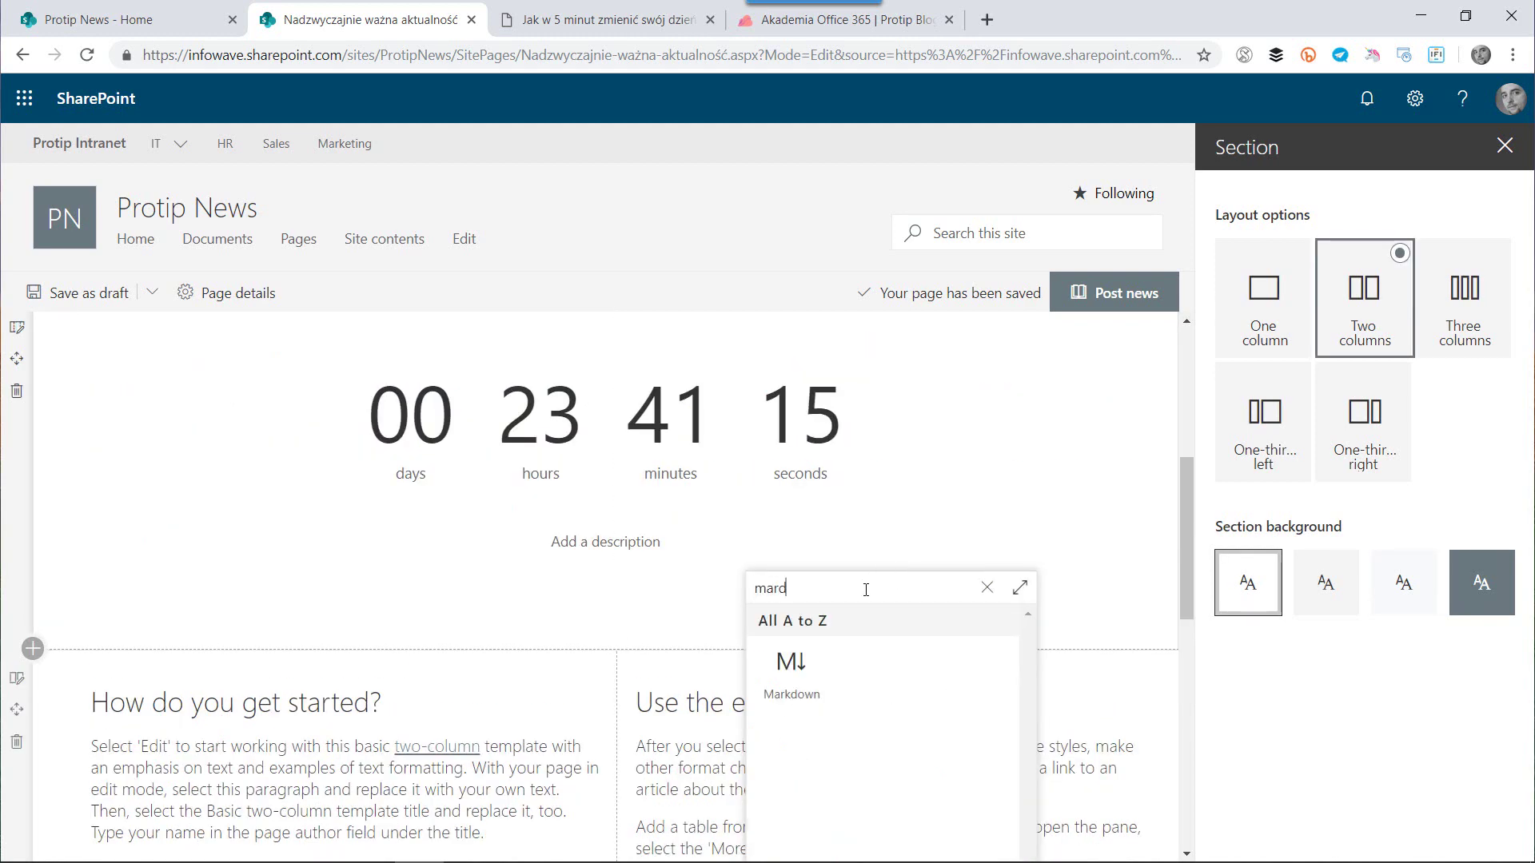
key("BackSpace")
type("ka")
key("BackSpace")
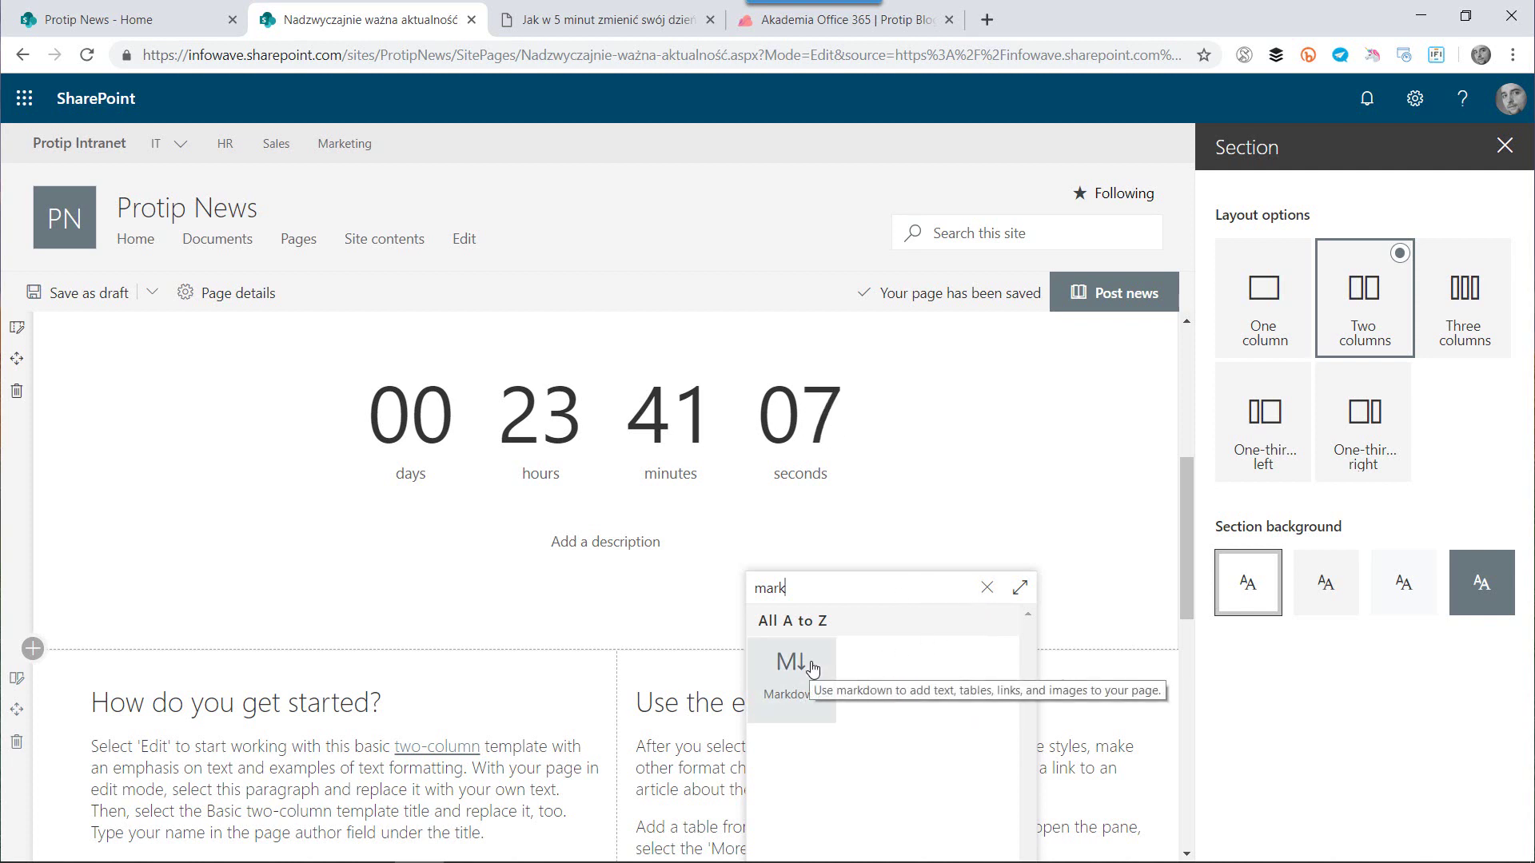
left_click(988, 590)
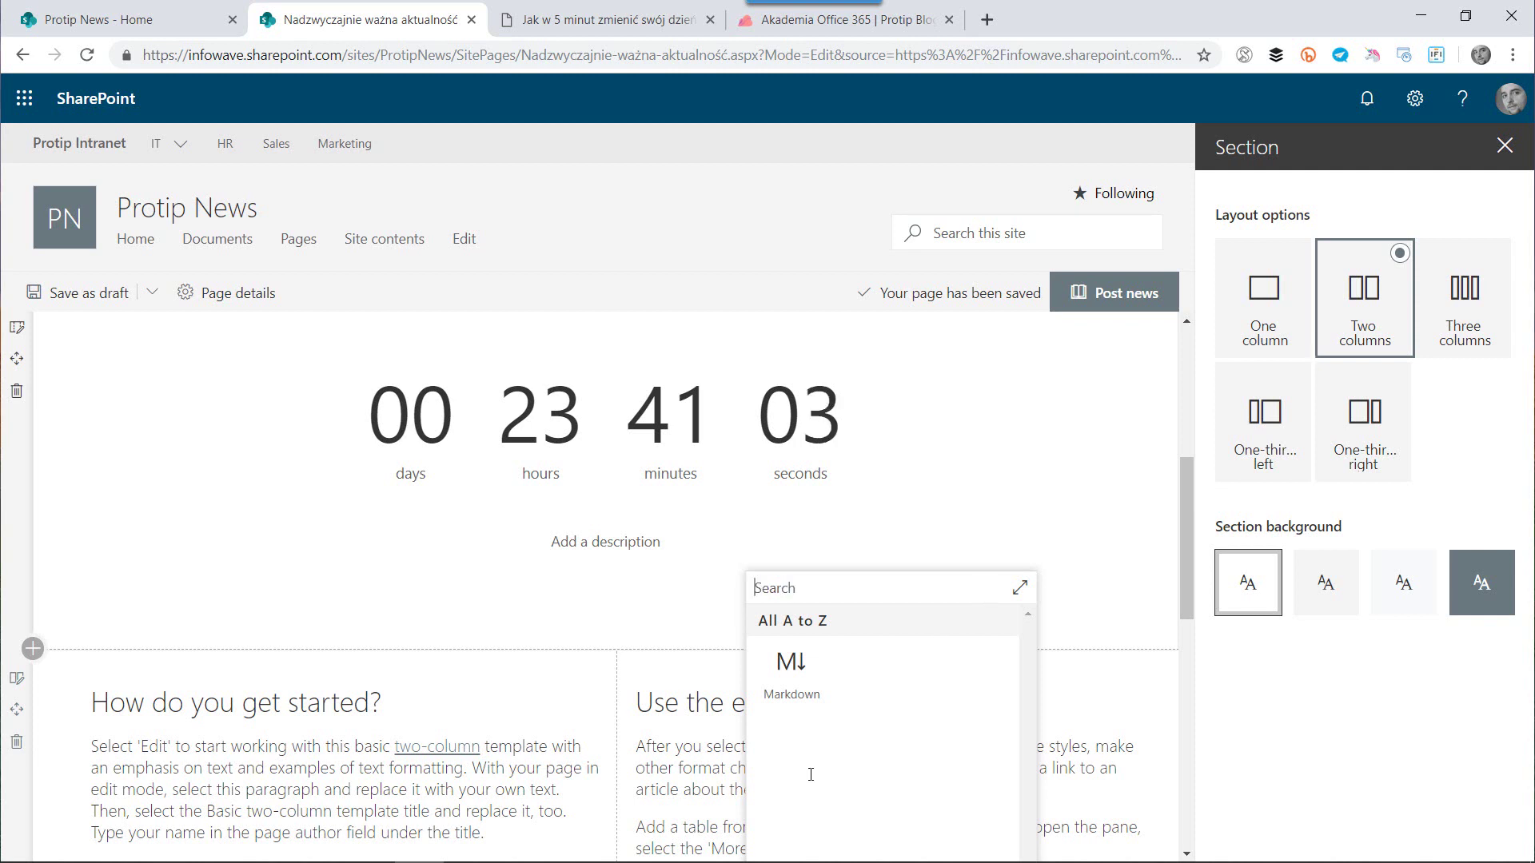
Step: Insert a Page properties web part below the "Use the editing toolbar." text and set it to display the Temat and Redaktor properties
left_click_drag(1033, 640, 1028, 782)
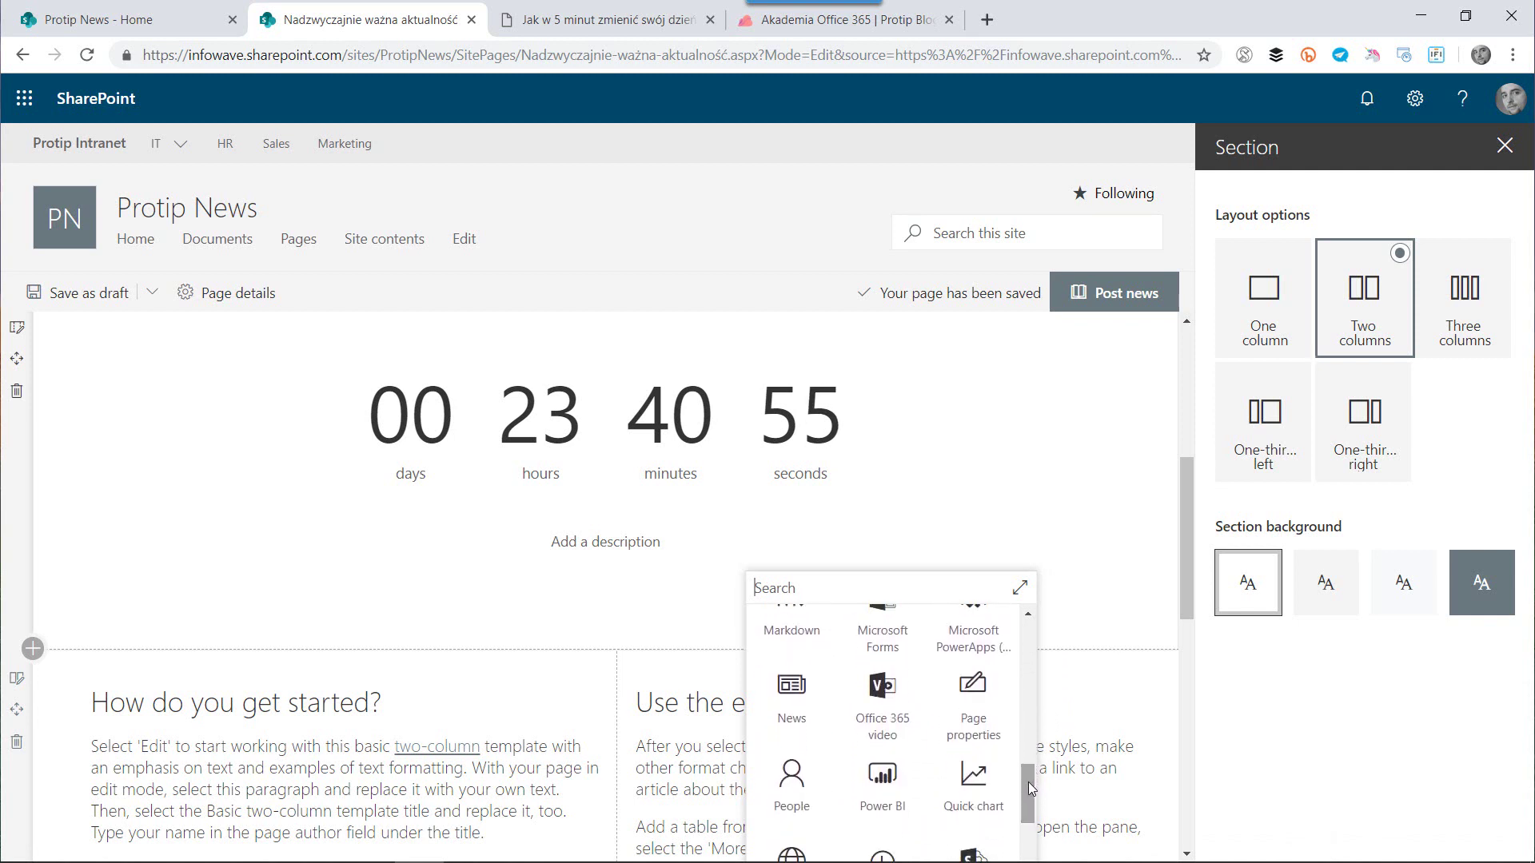
left_click(985, 722)
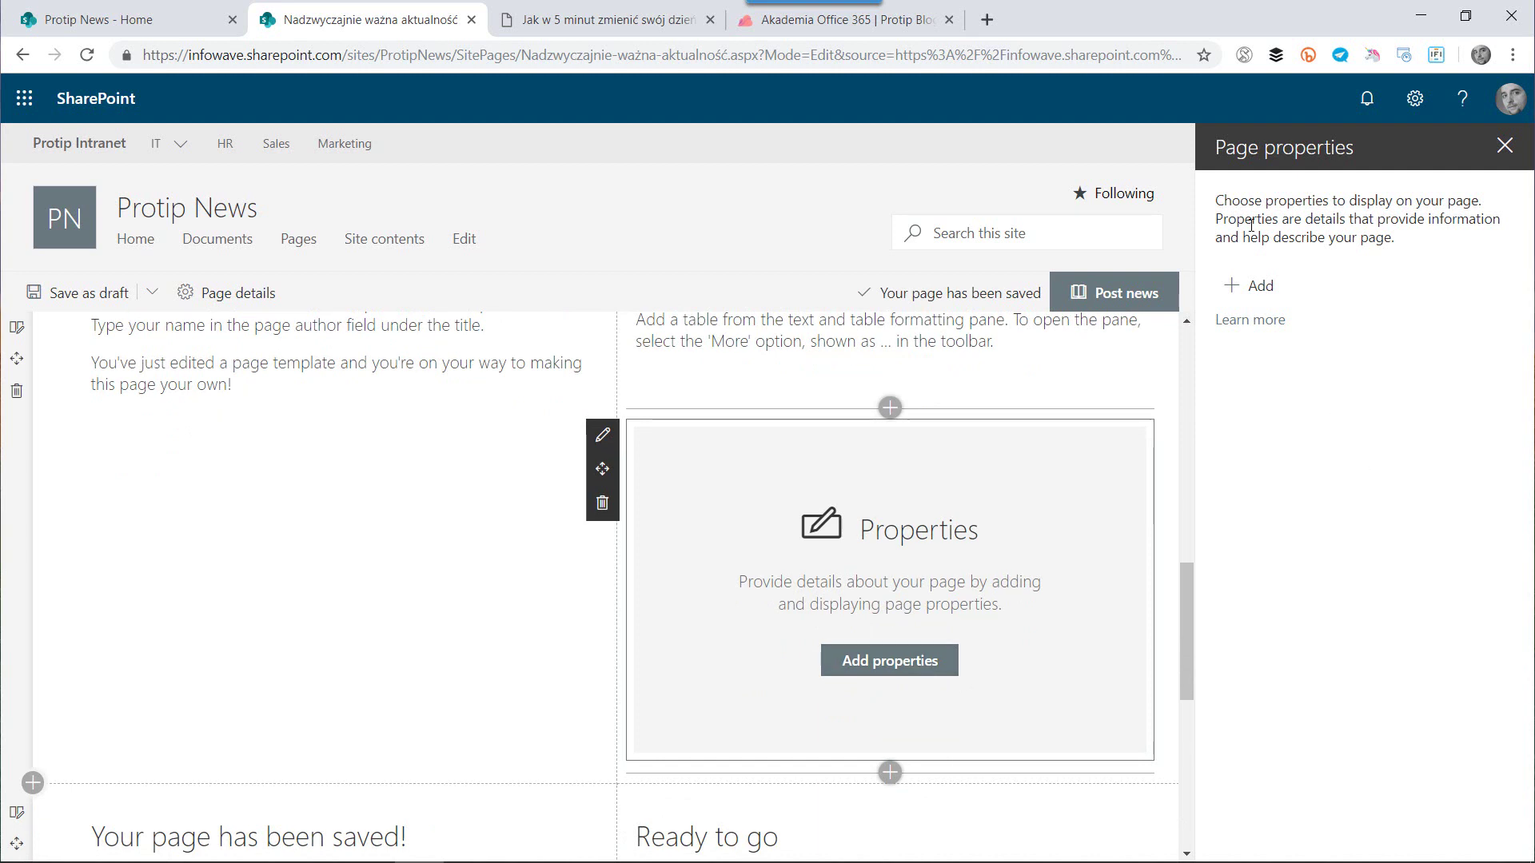
left_click(1234, 290)
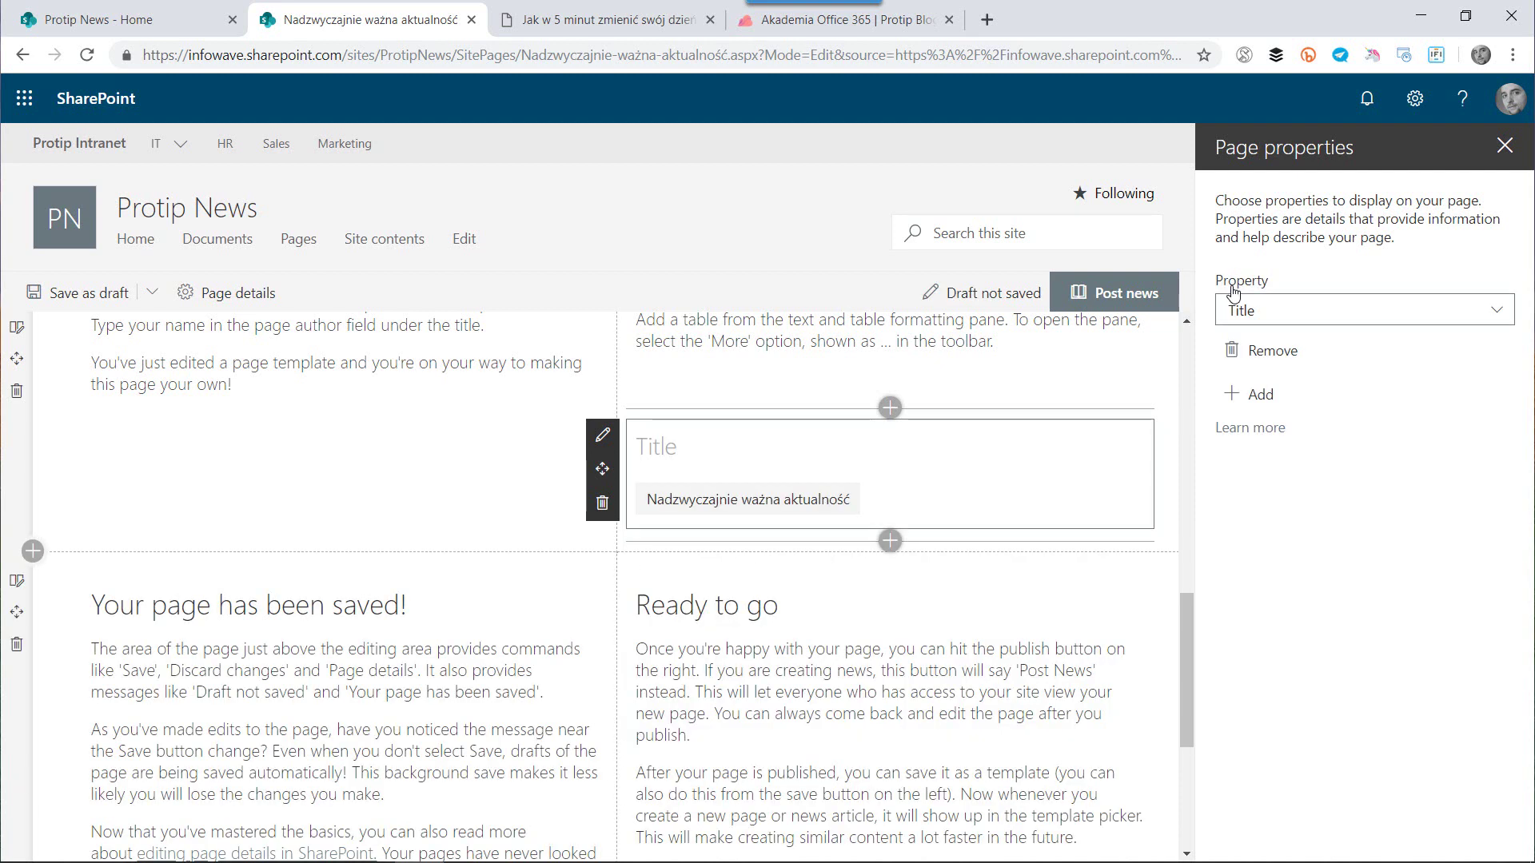
left_click(1361, 317)
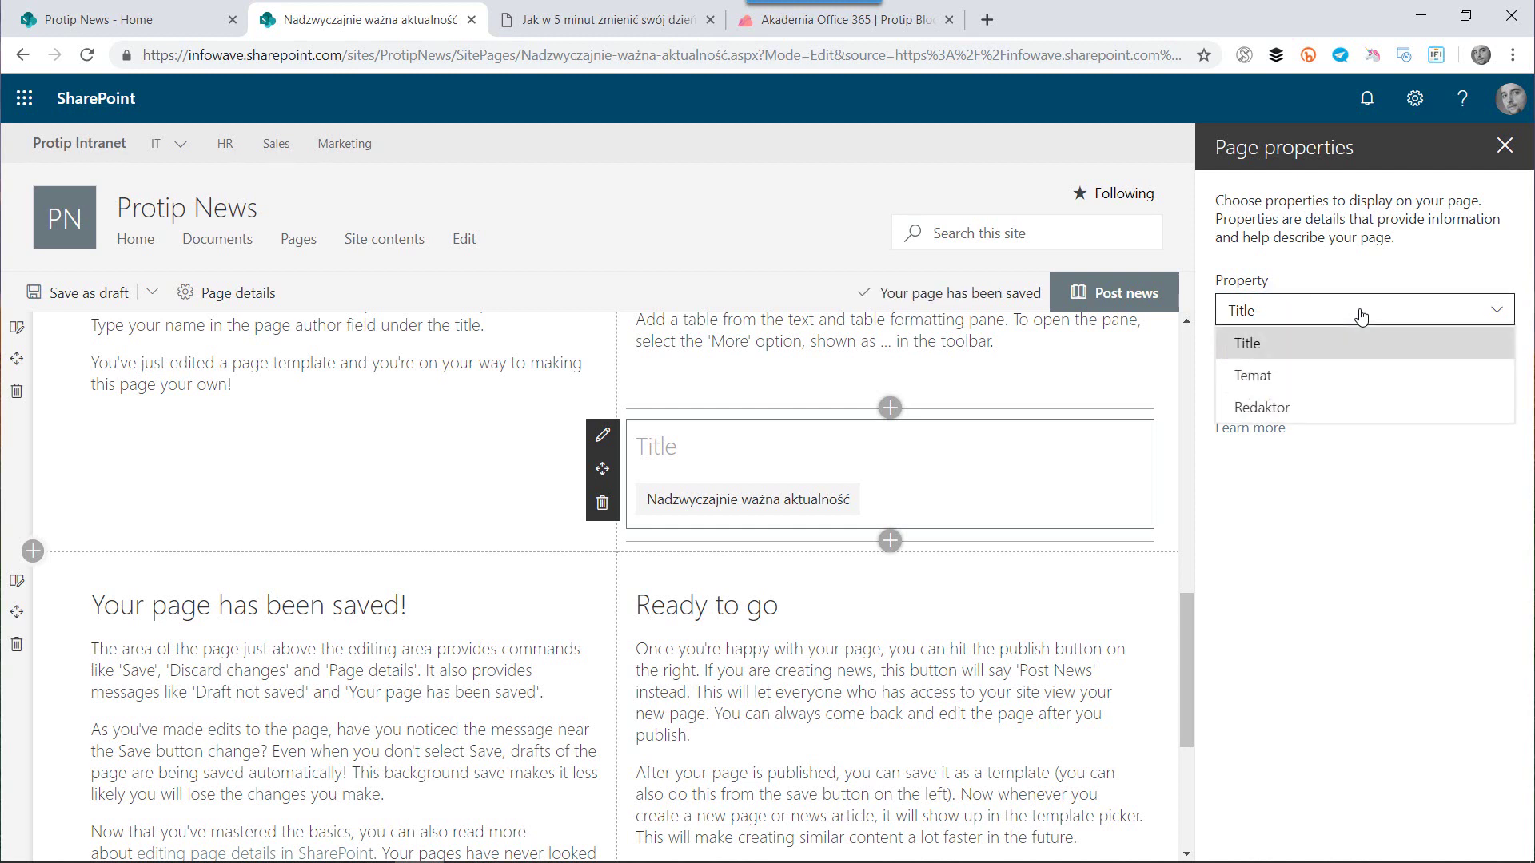
left_click(1252, 376)
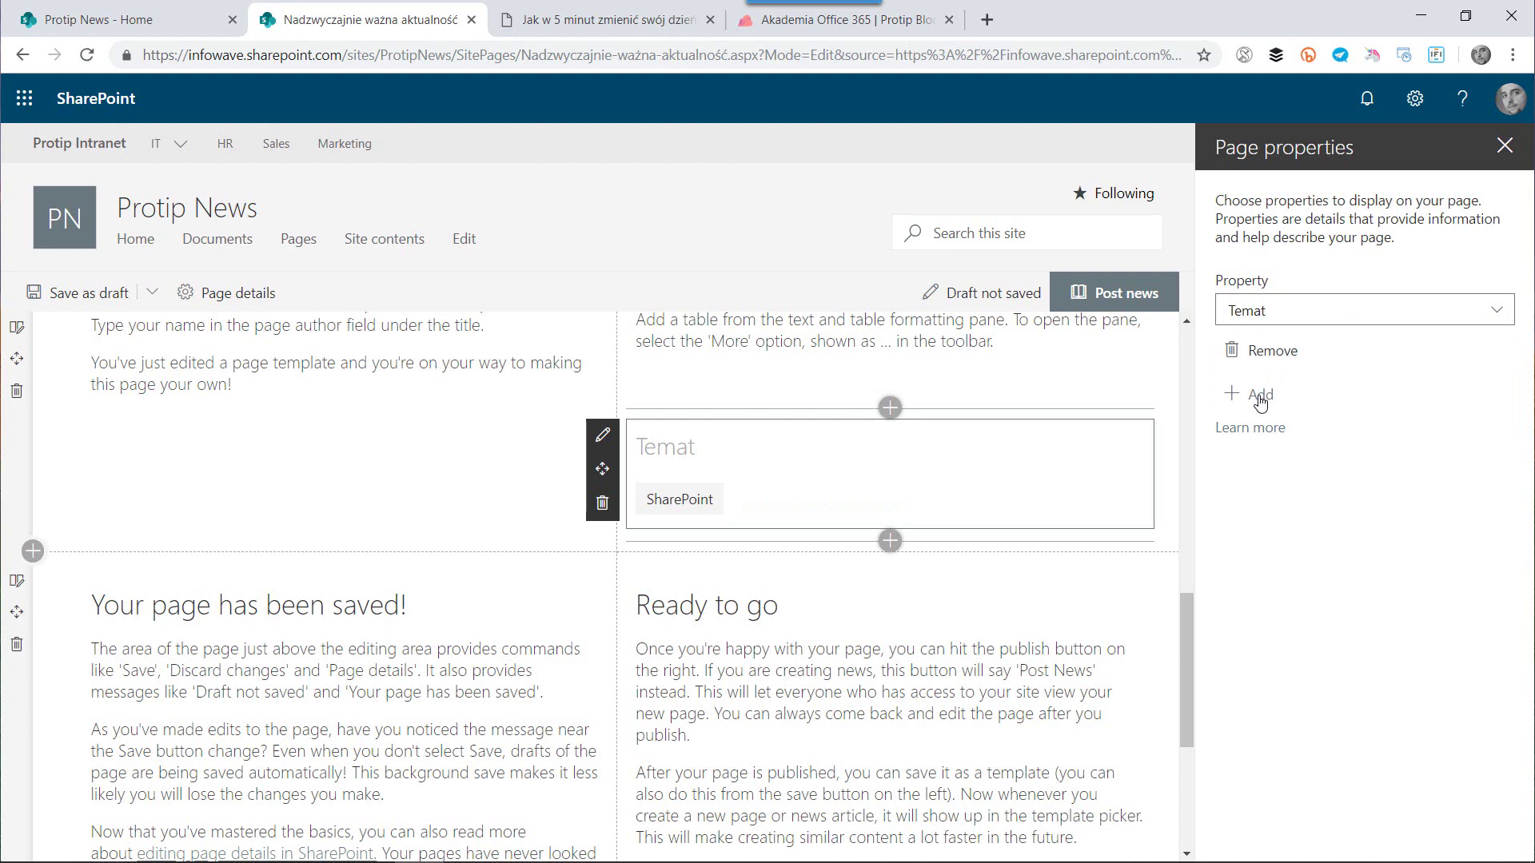
left_click(1260, 396)
left_click(1296, 430)
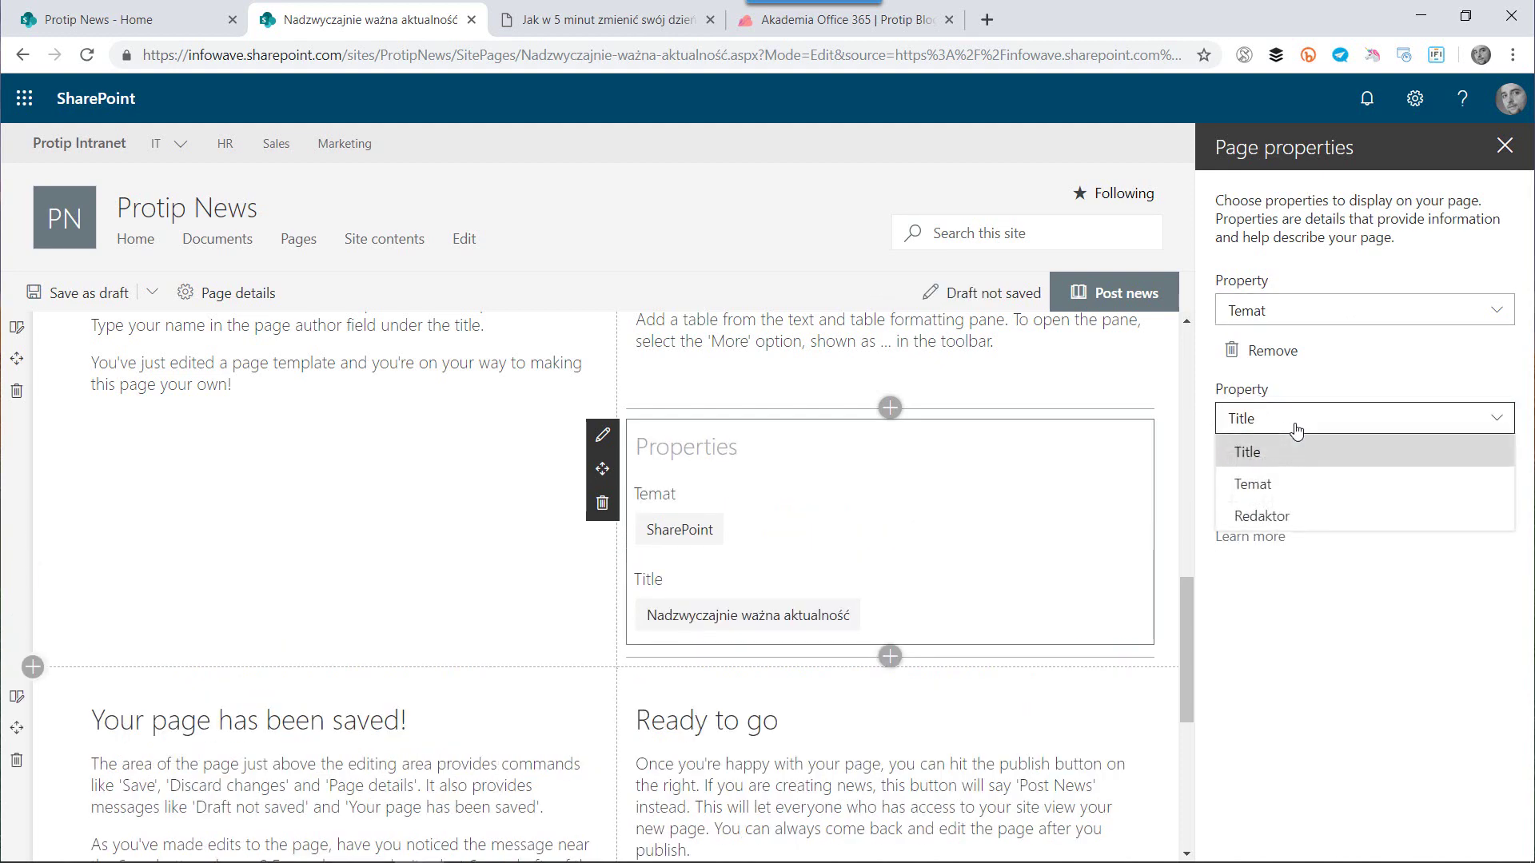
left_click(1260, 517)
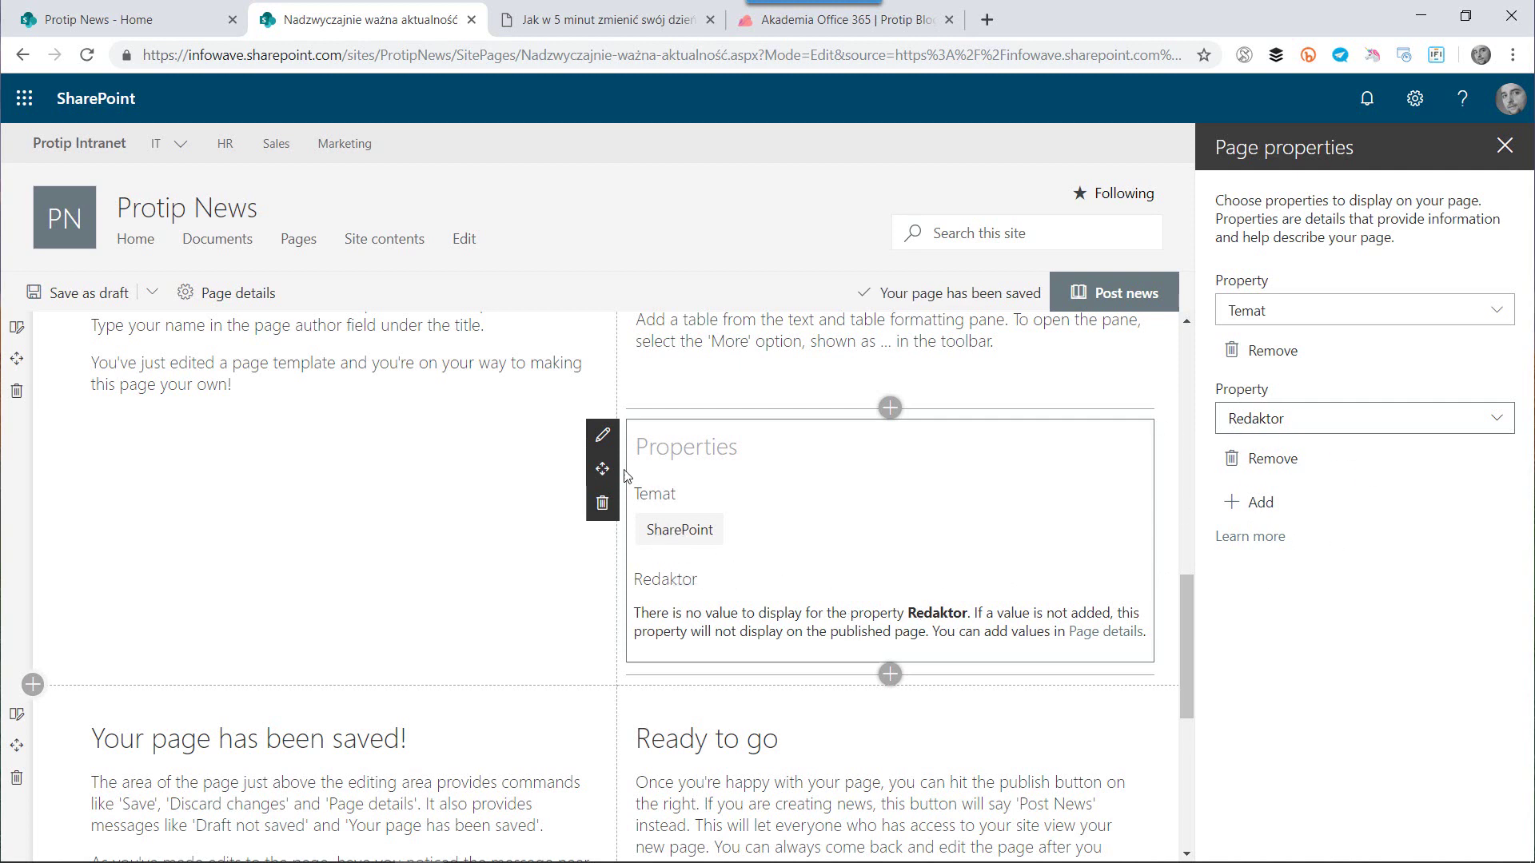
Step: Post the news article and check the News web part on the Protip News home page
left_click(1123, 309)
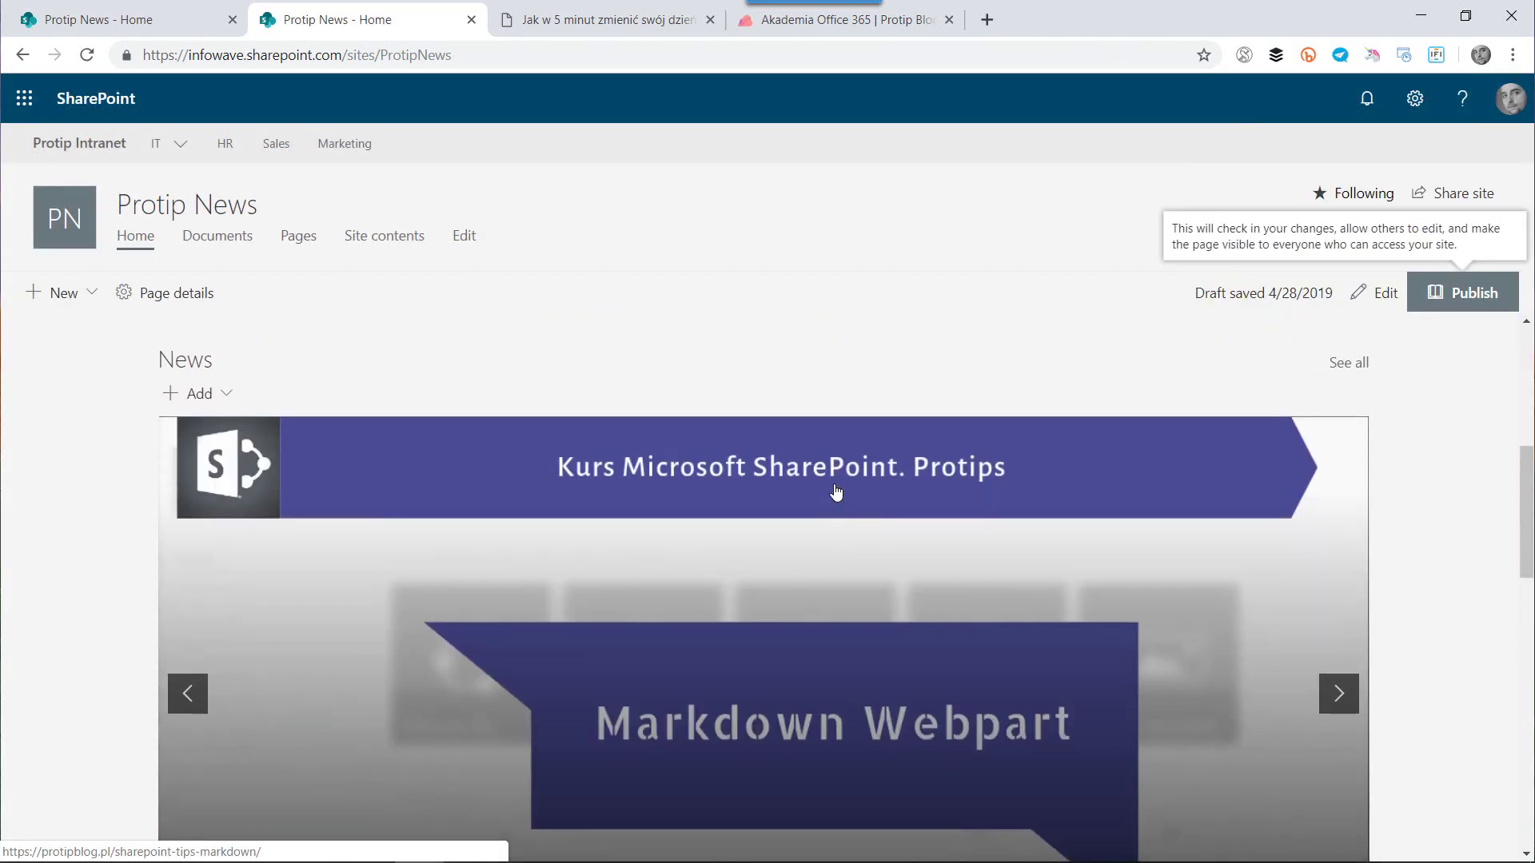
scroll(836, 491, "down", 3)
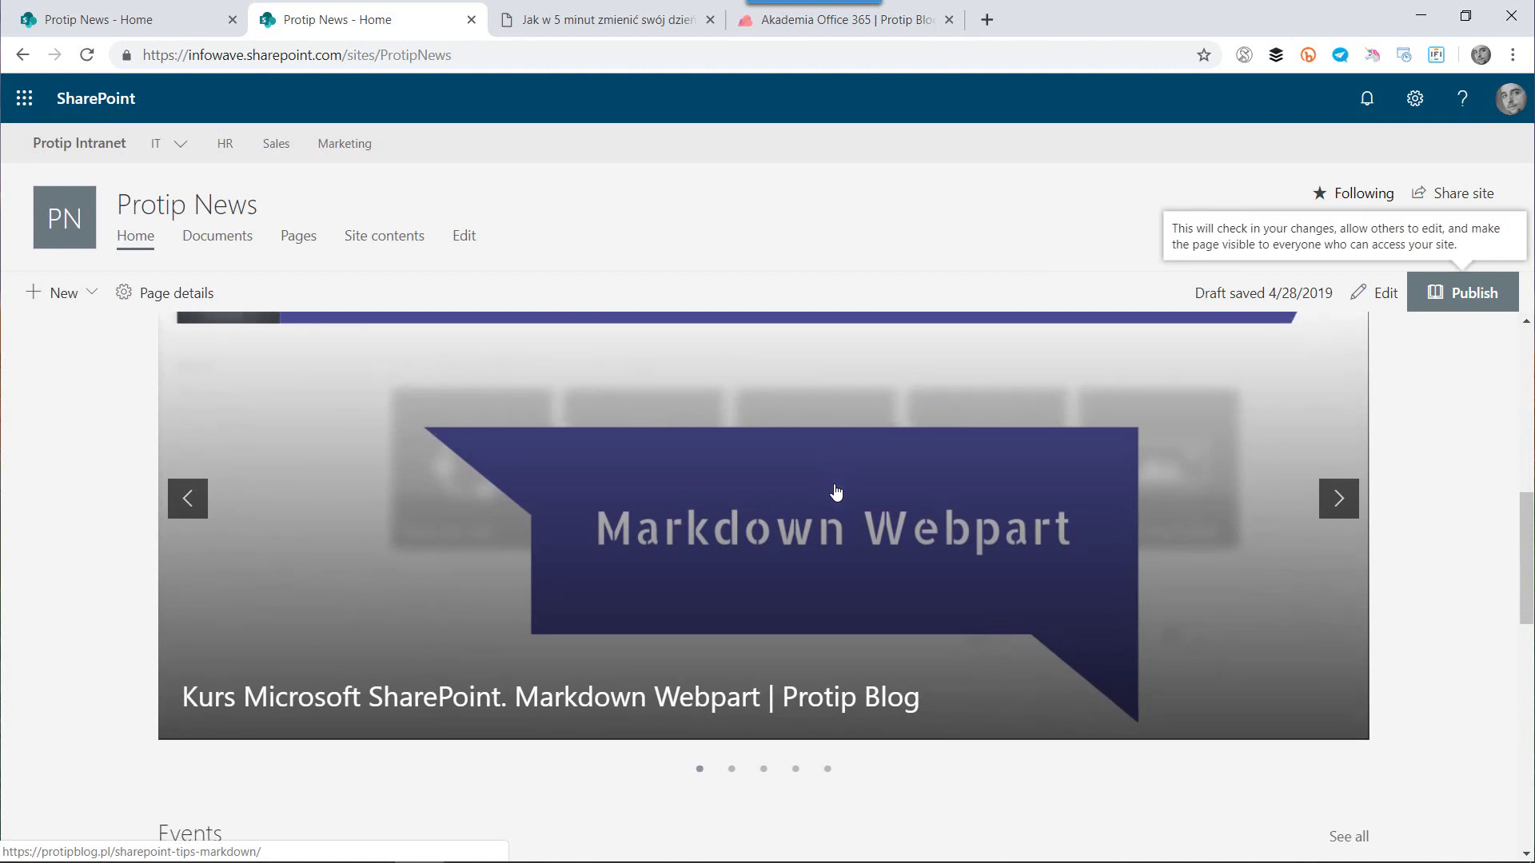
scroll(836, 492, "up", 2)
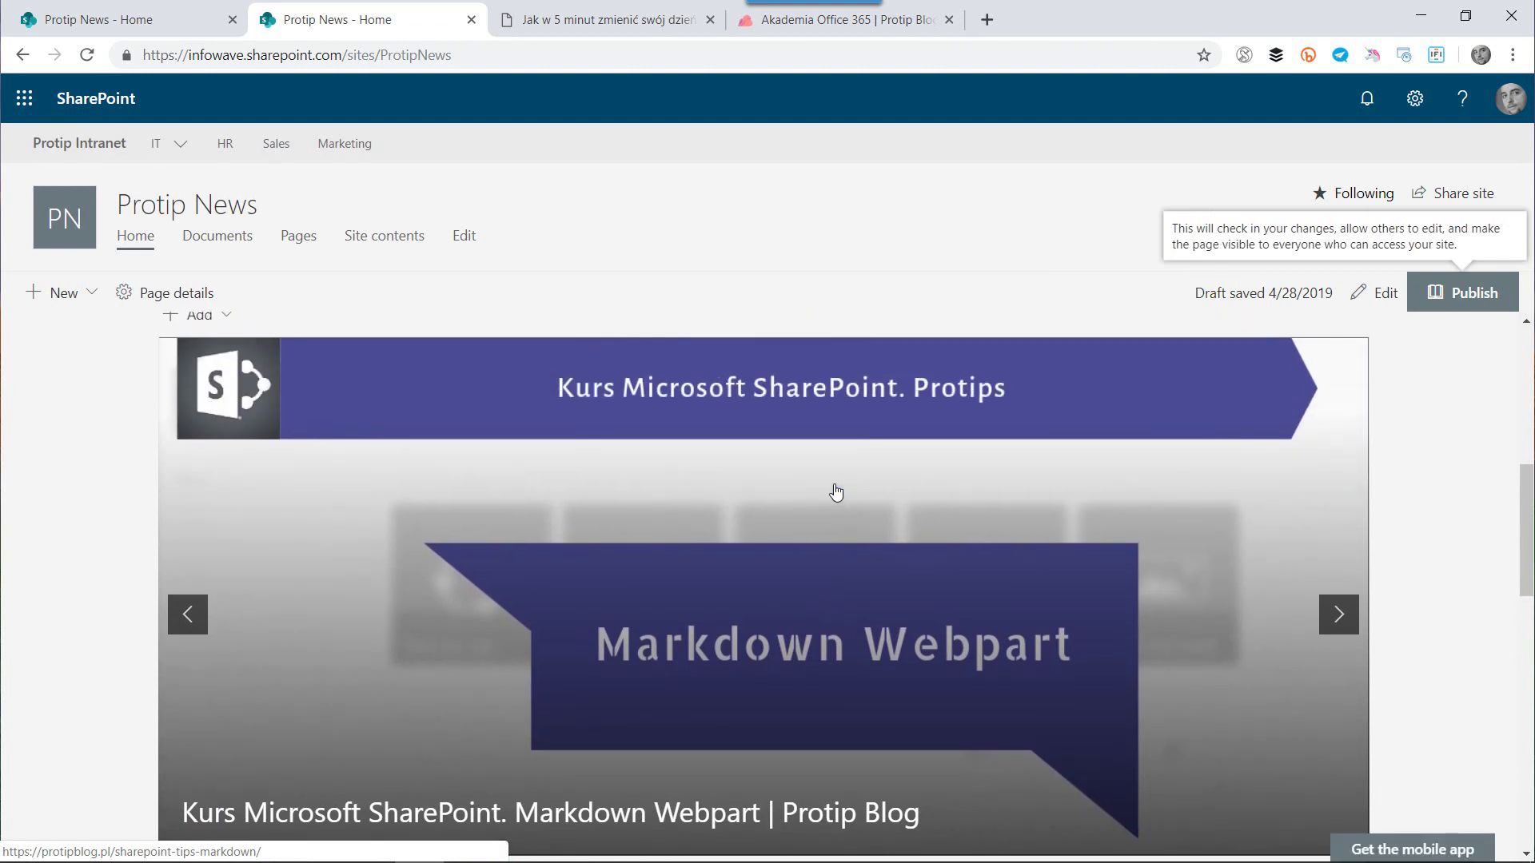
scroll(836, 492, "up", 1)
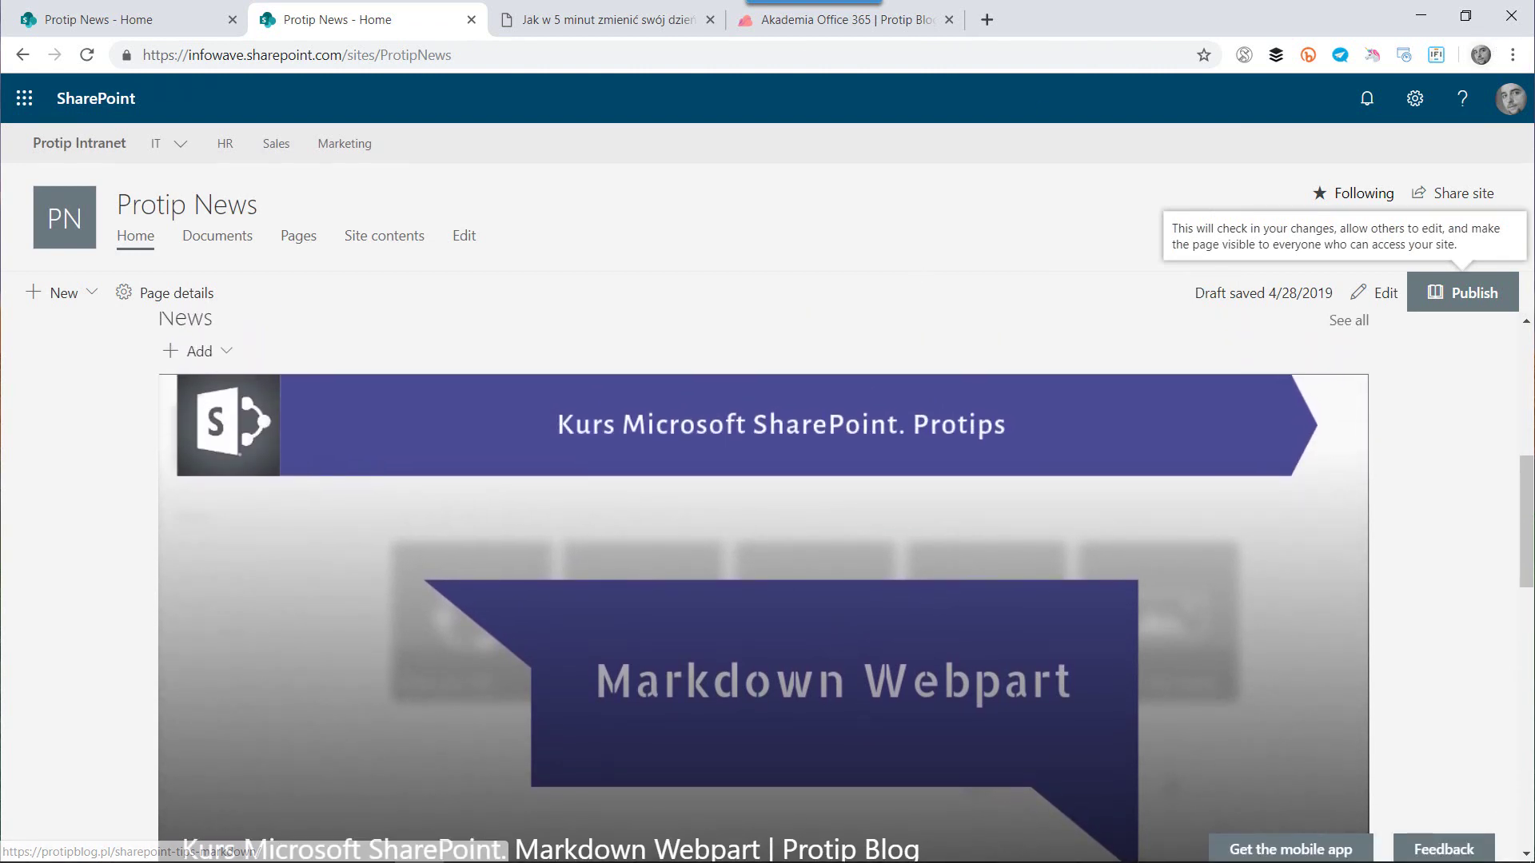
Step: Switch the home page to edit mode and open the settings of its News web part
left_click(1376, 296)
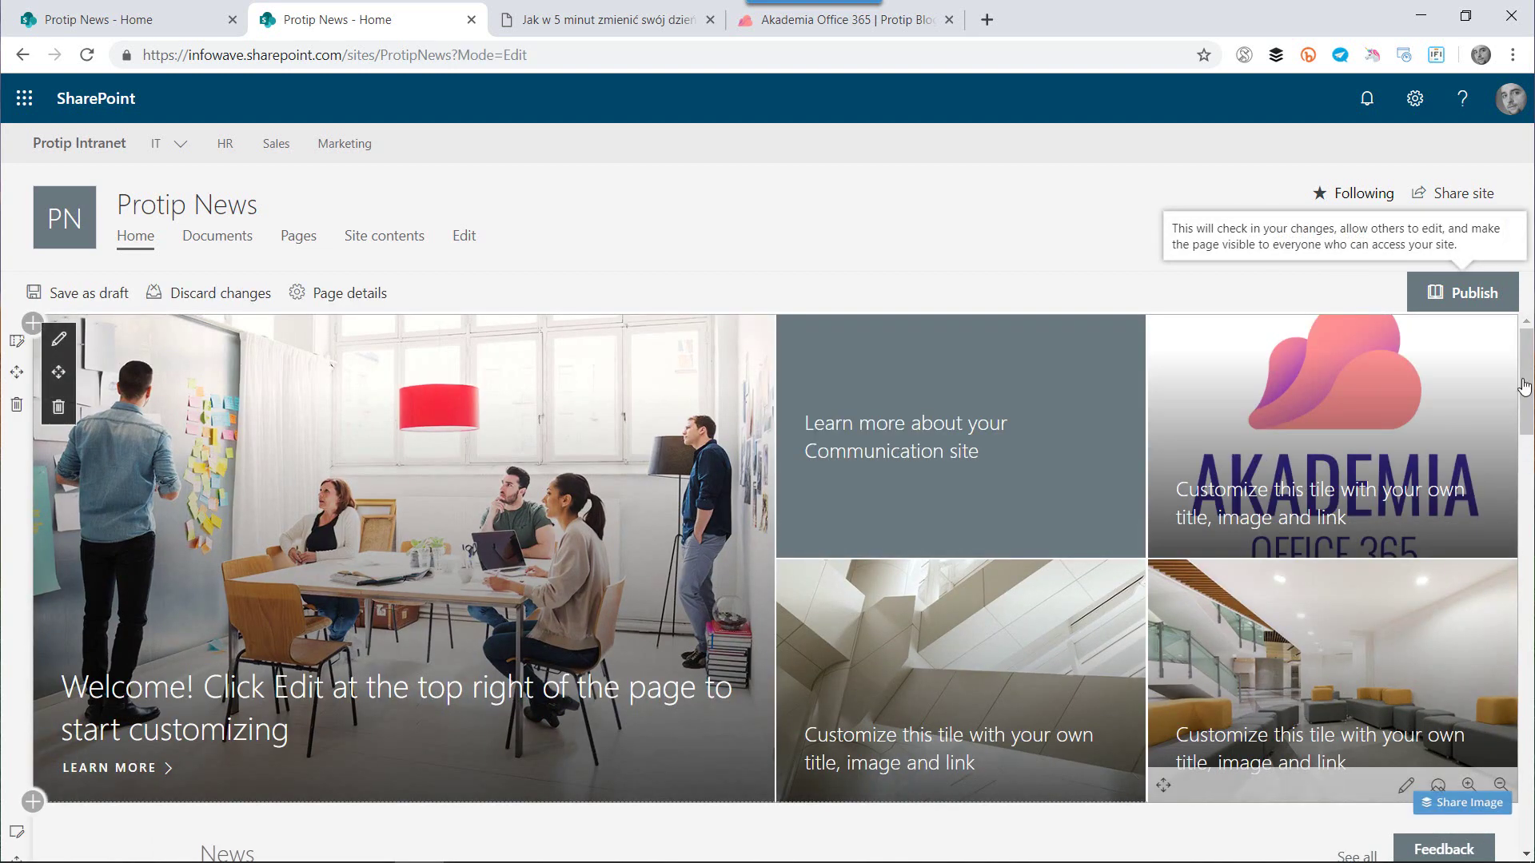
left_click_drag(1524, 387, 1527, 450)
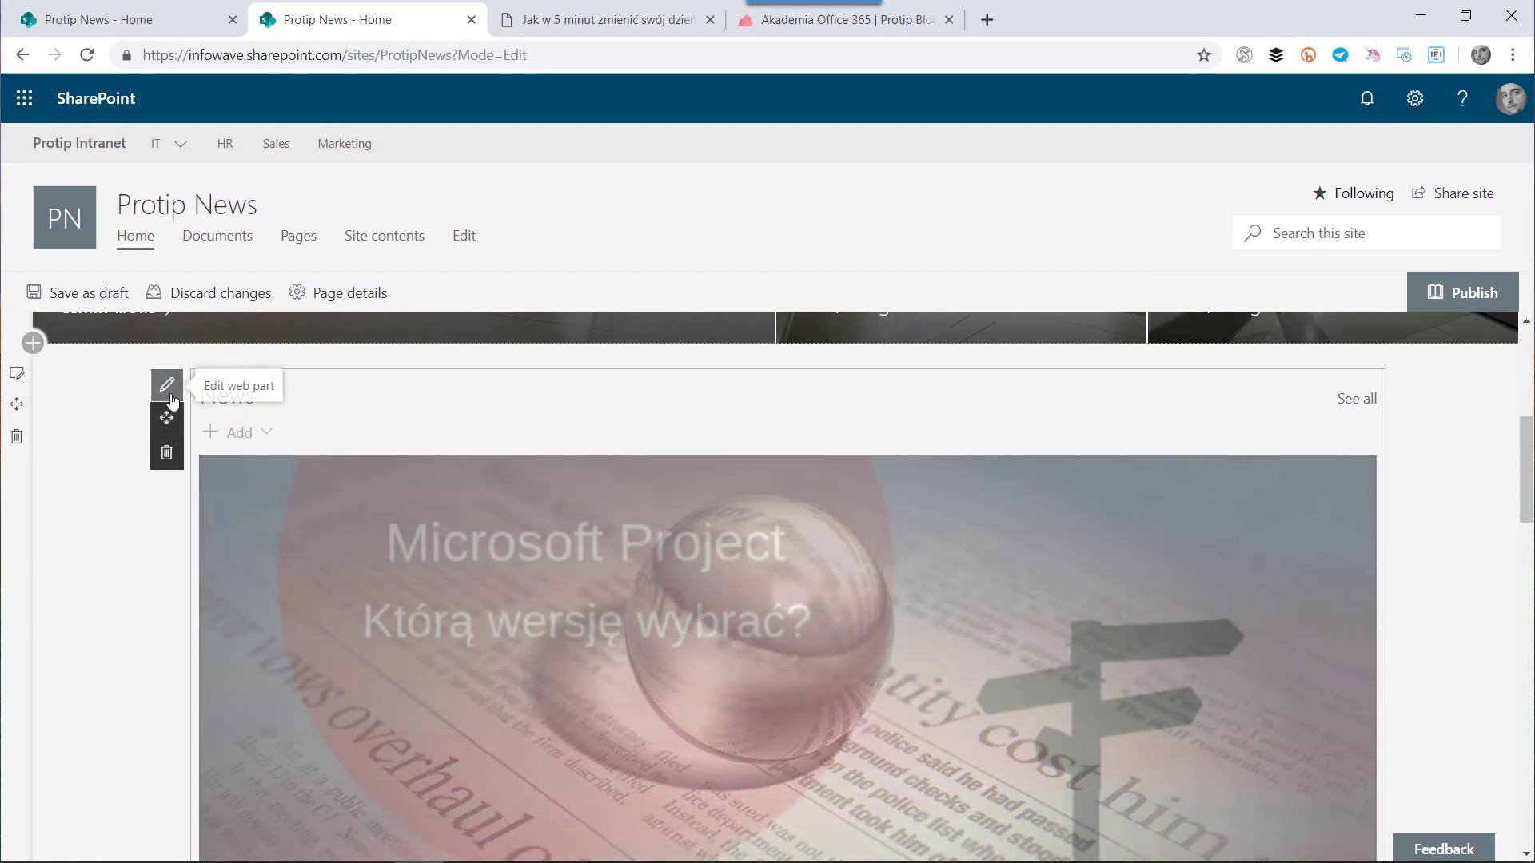
left_click(167, 385)
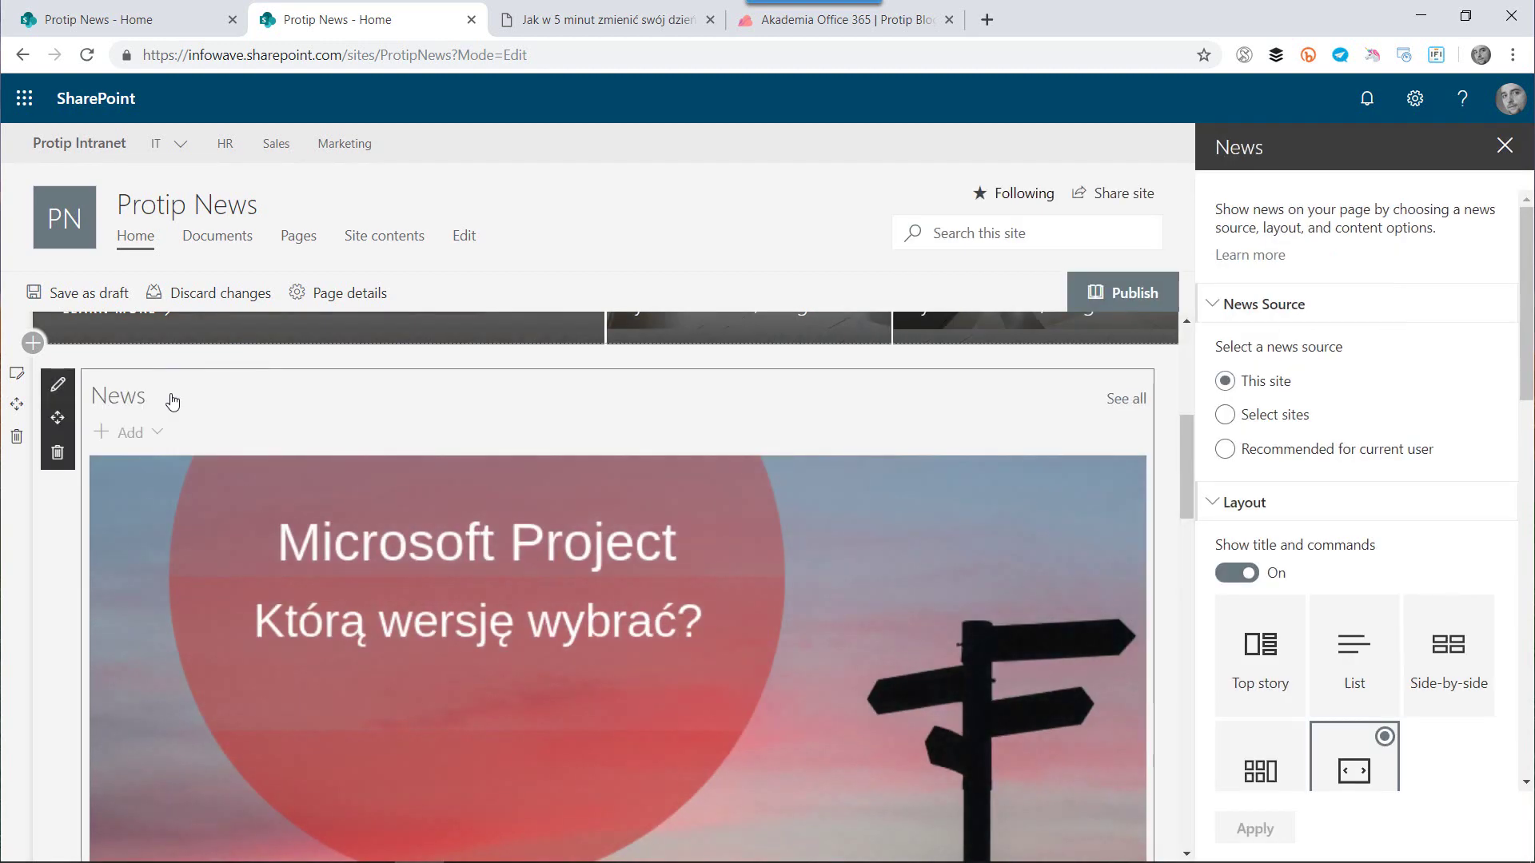
Step: Try the Hub News layout for the News web part and settle on the Top story layout
scroll(1353, 385, "down", 1)
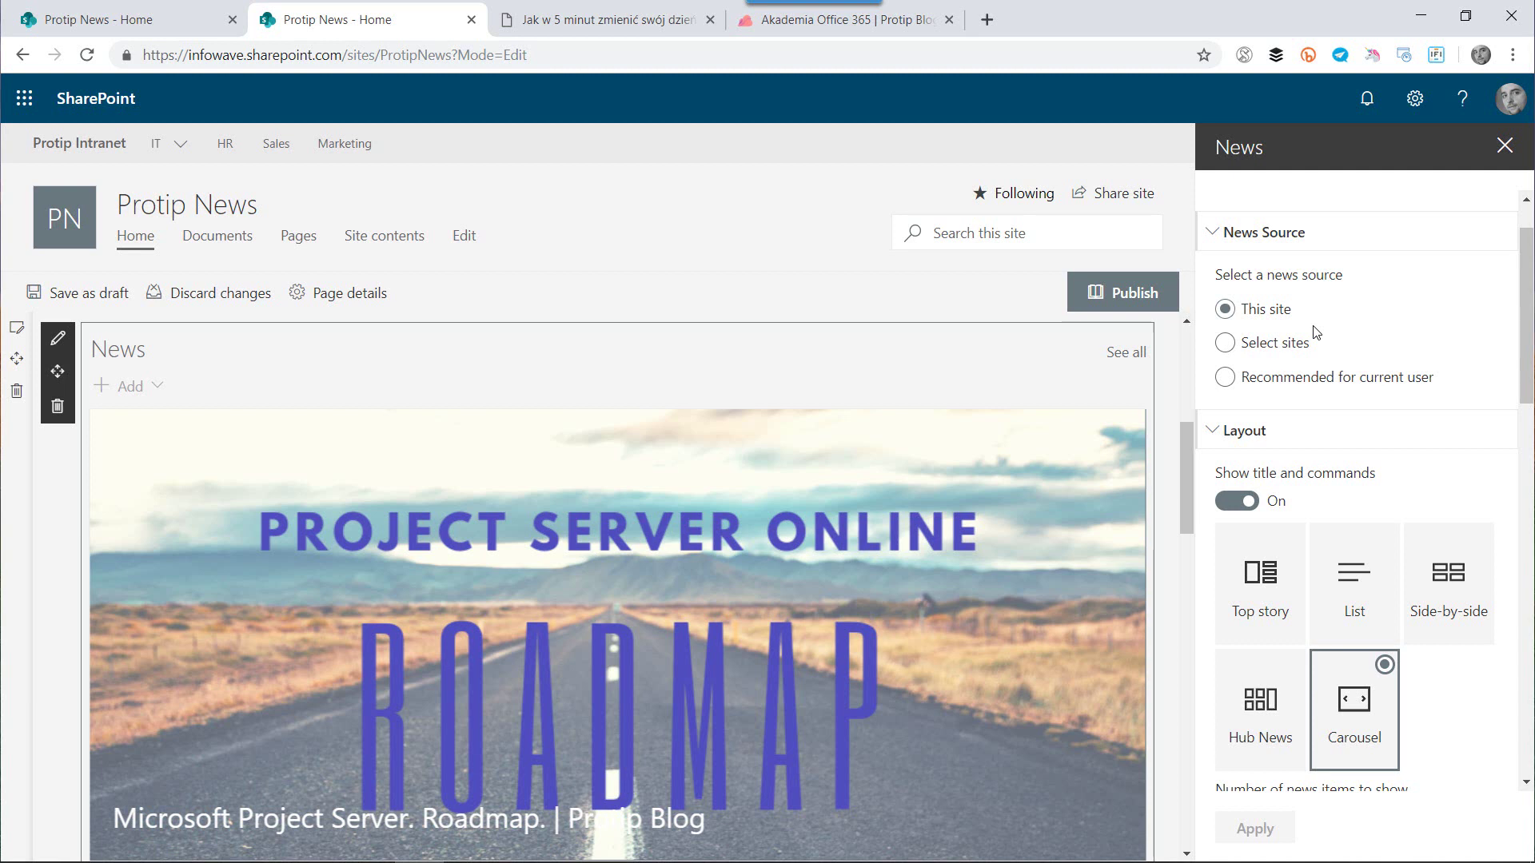
scroll(1315, 332, "down", 1)
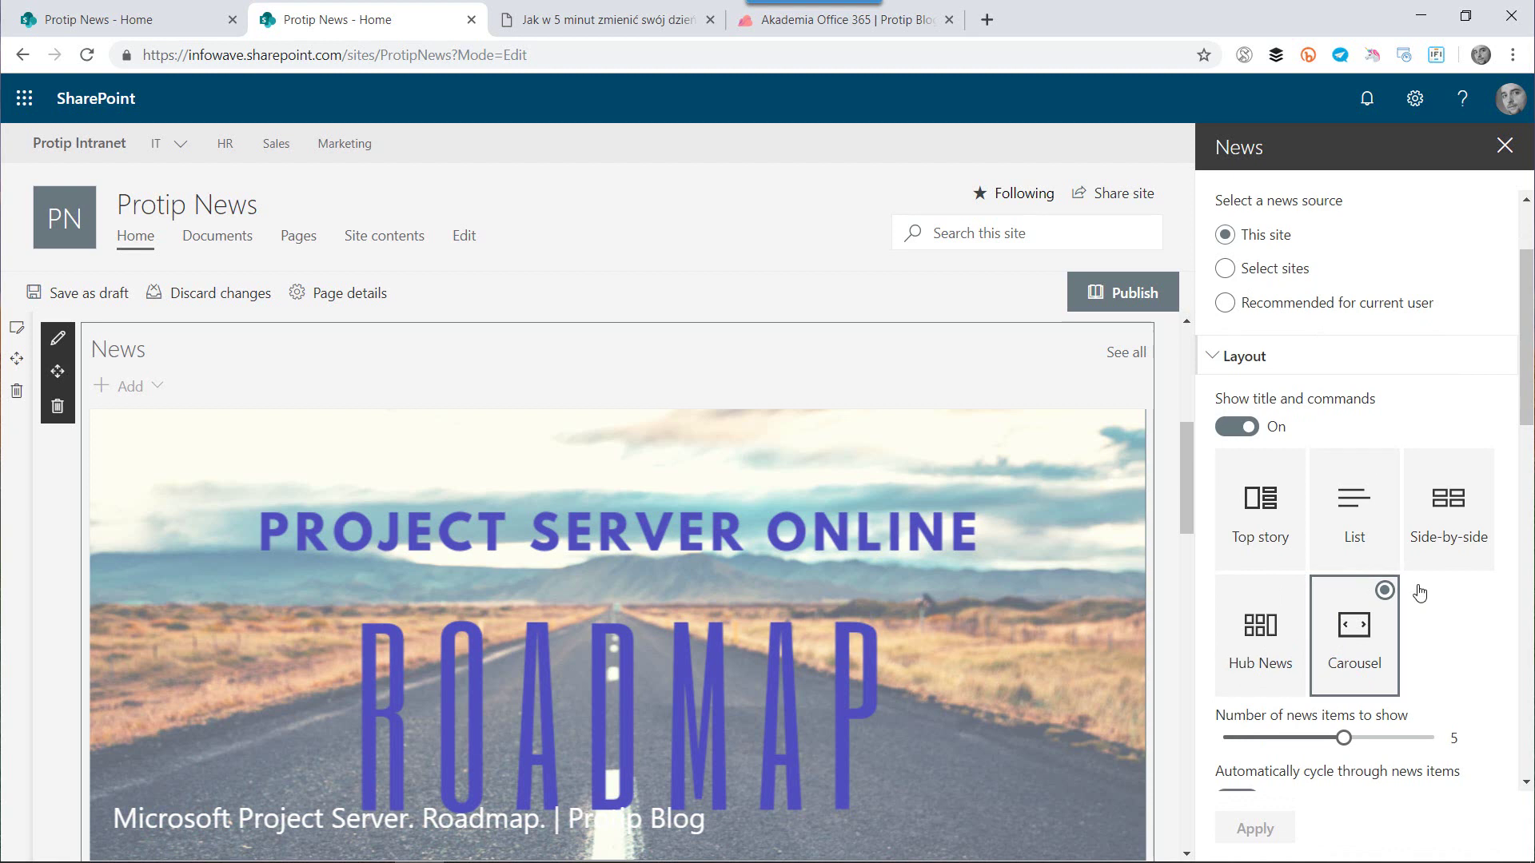
left_click(1267, 641)
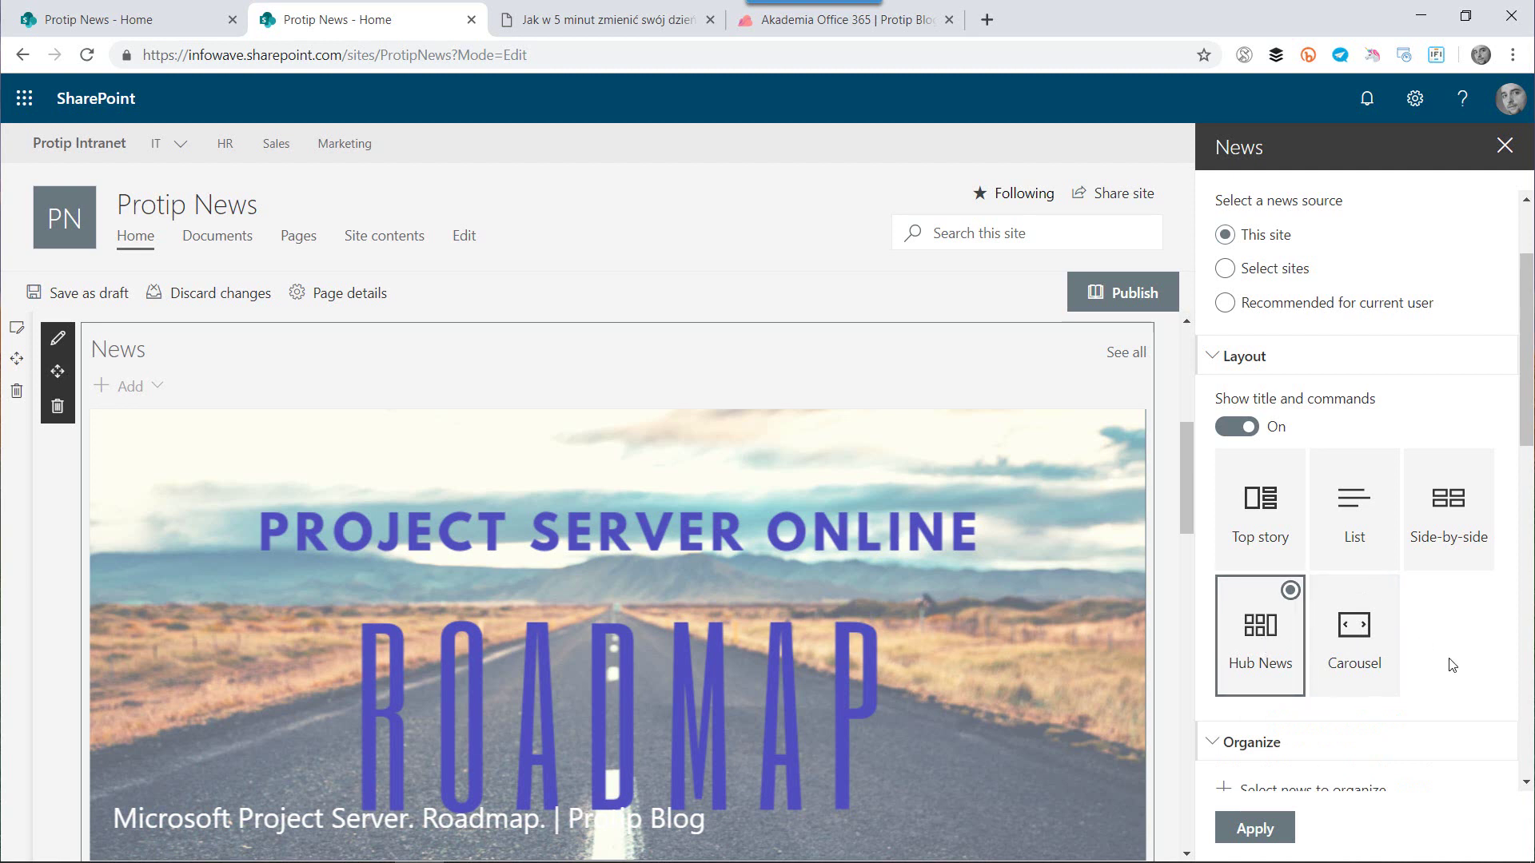
left_click(1259, 527)
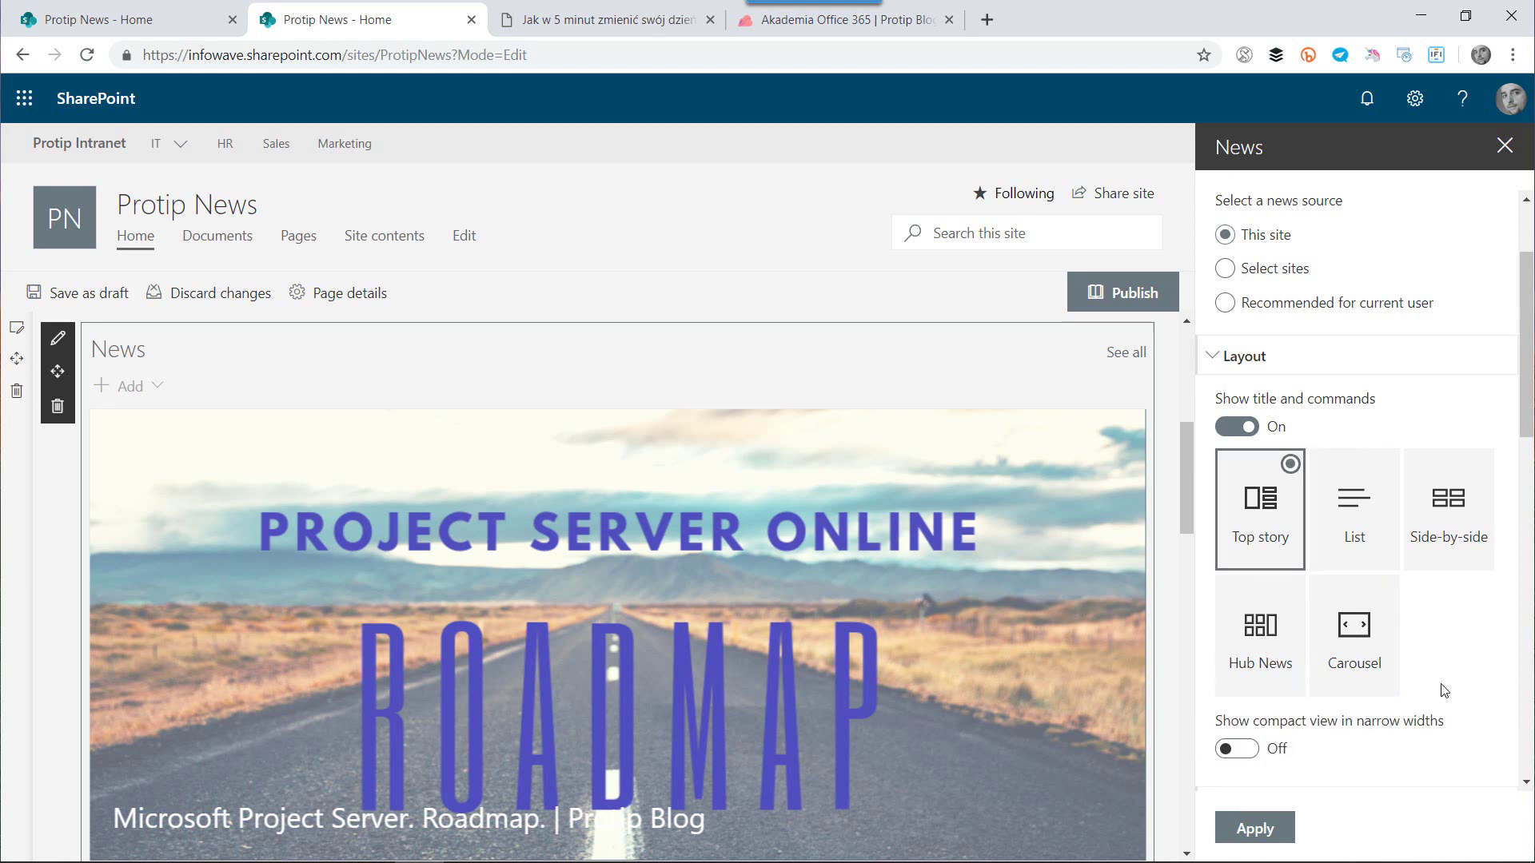
Step: Move the Kurs Microsoft SharePoint. Markdown article to sixth place in the news order, apply the News settings and publish the home page
scroll(1444, 690, "down", 7)
scroll(1445, 690, "down", 1)
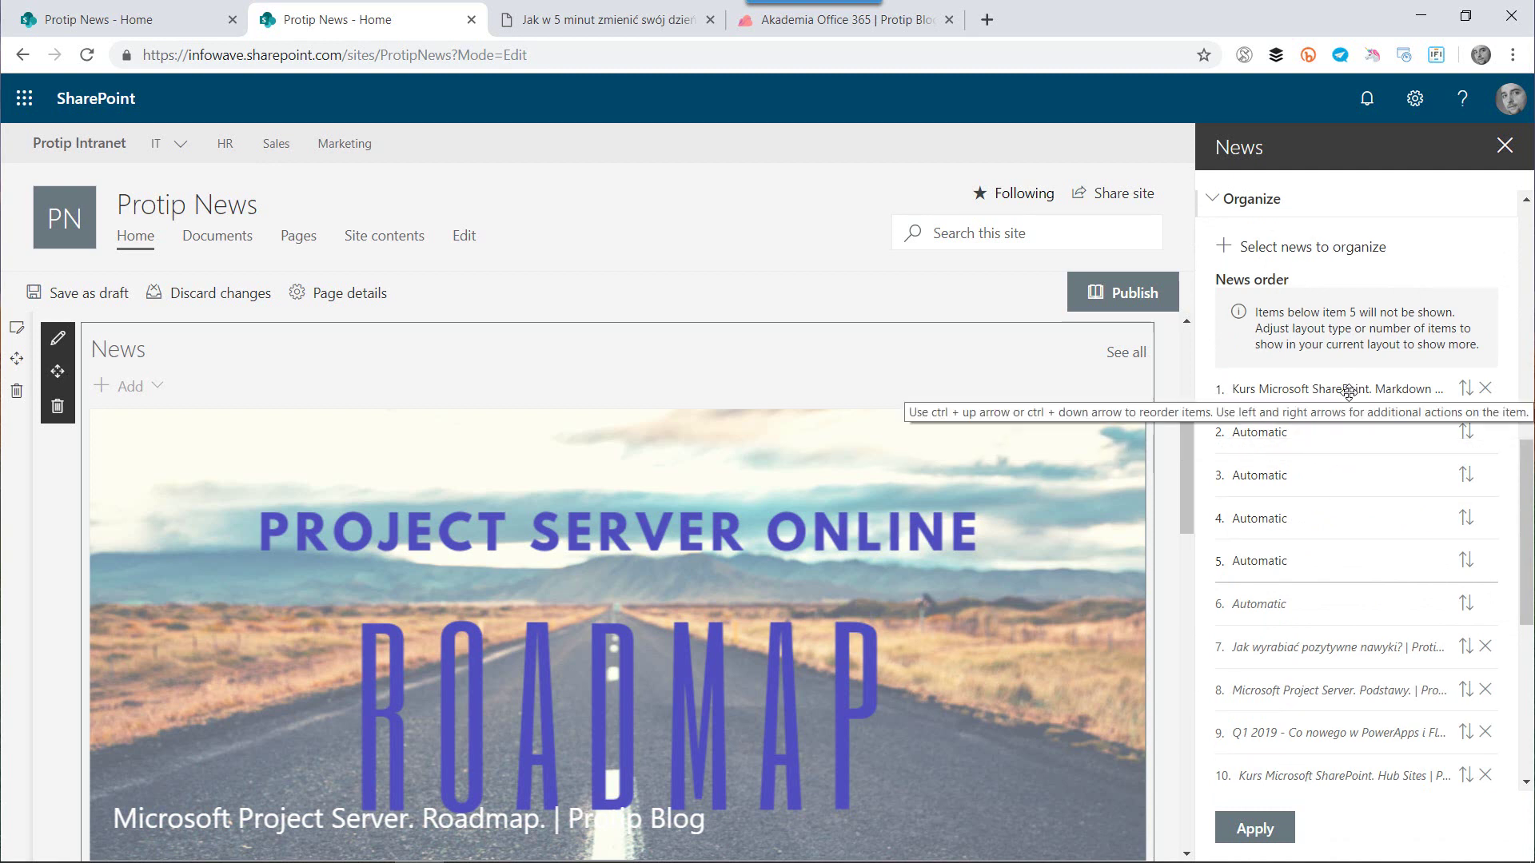
left_click_drag(1349, 391, 1333, 592)
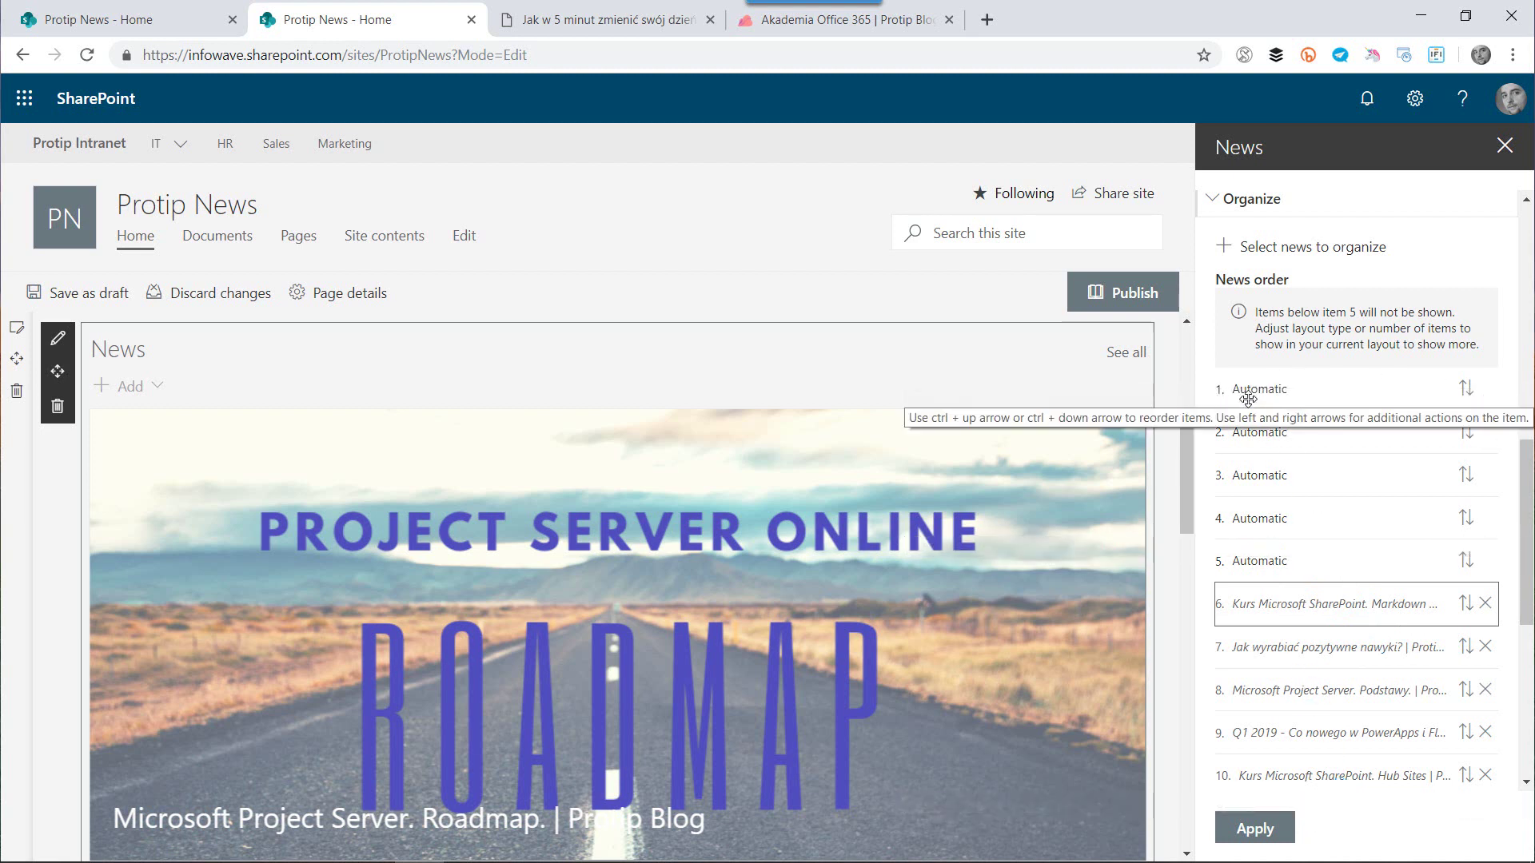
left_click(1256, 830)
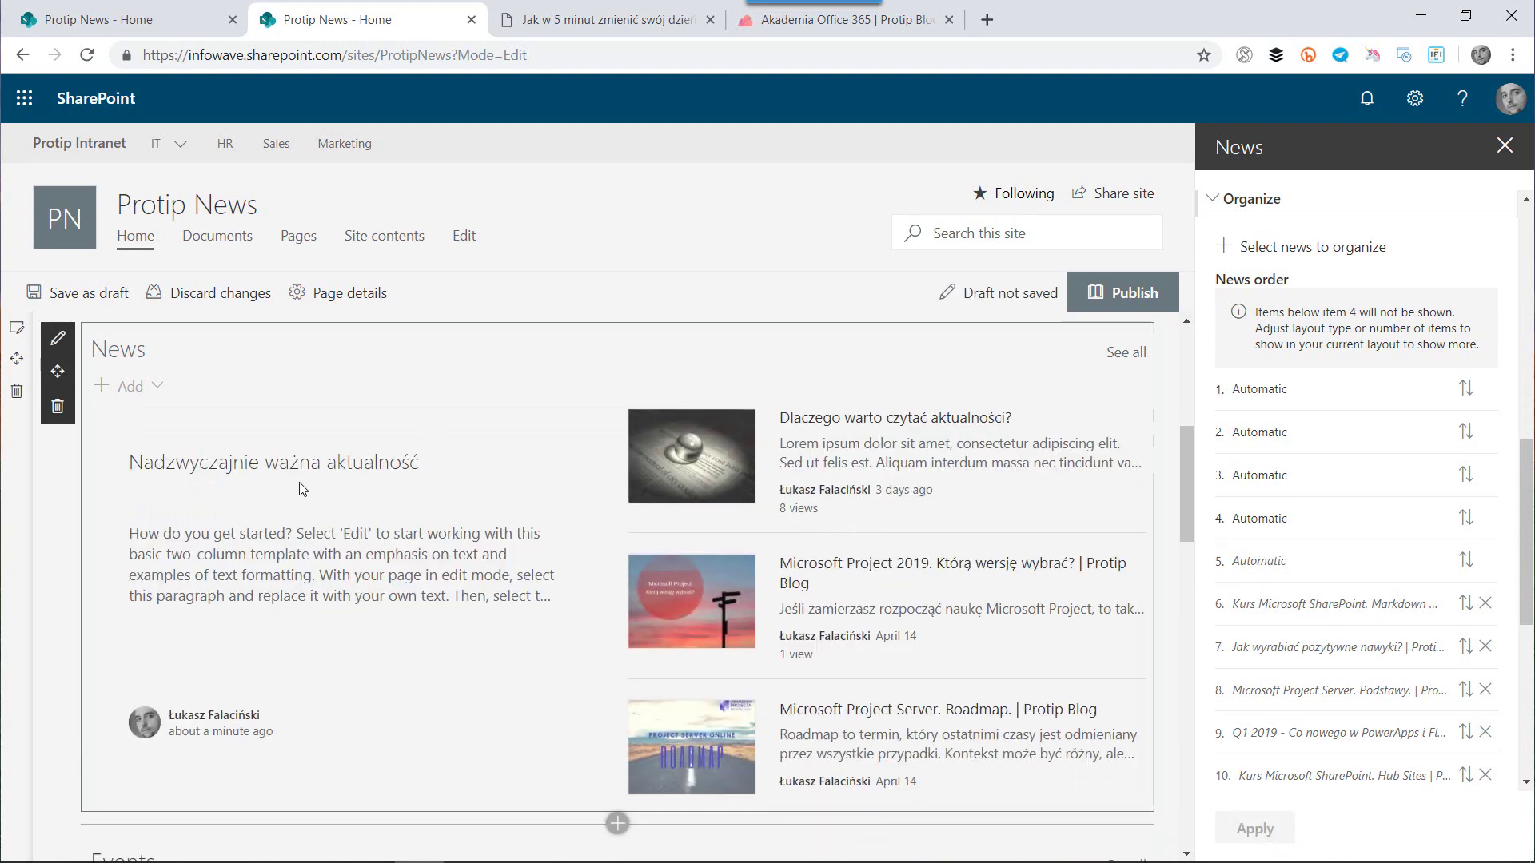
left_click(1134, 294)
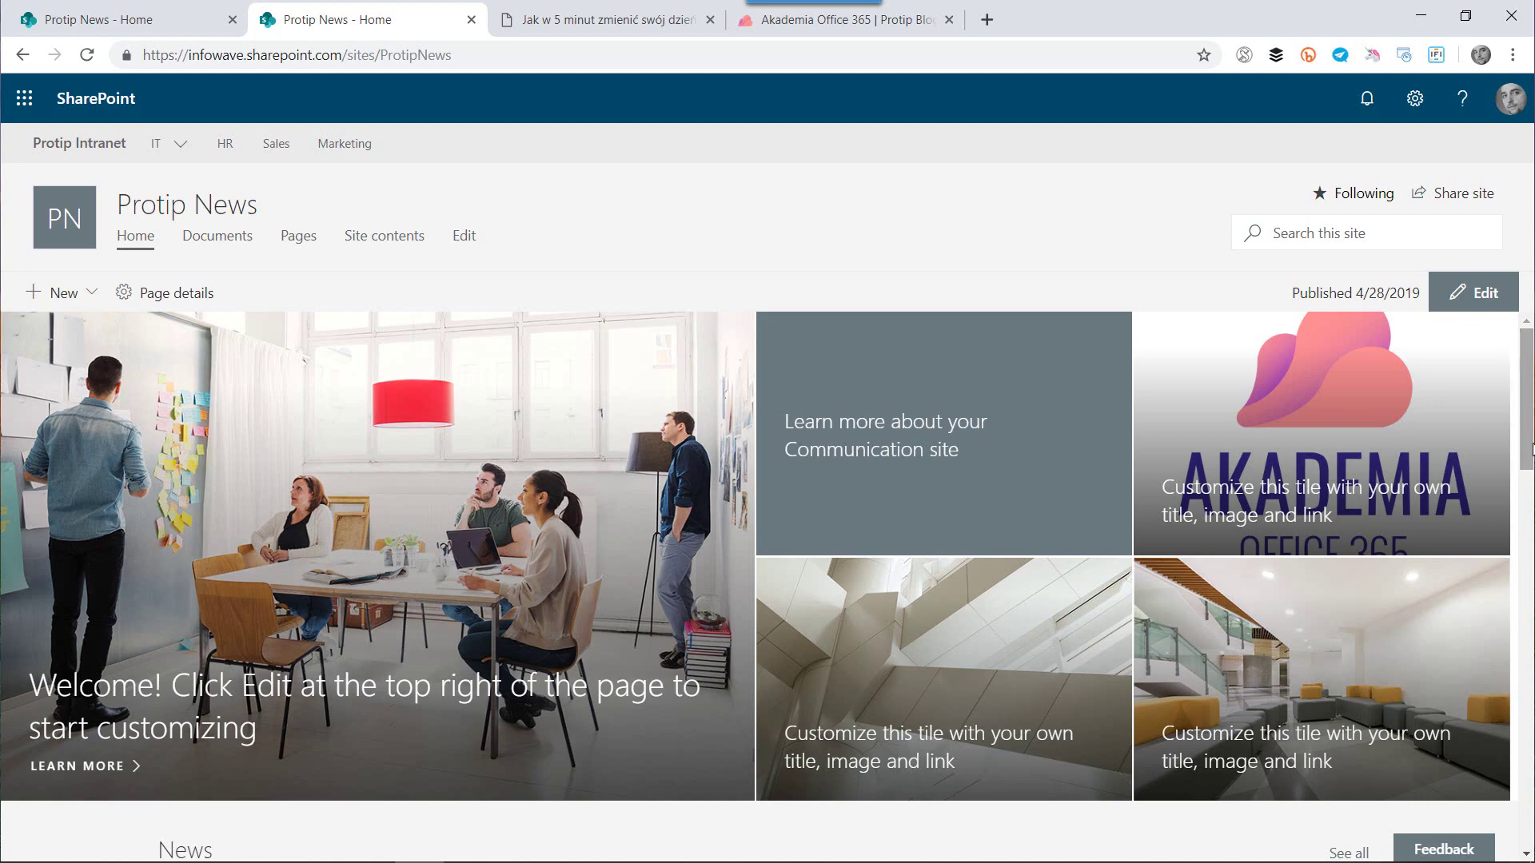
Step: Open the full list of news from the home page's News web part and look through all the posts
left_click_drag(1531, 449, 1530, 531)
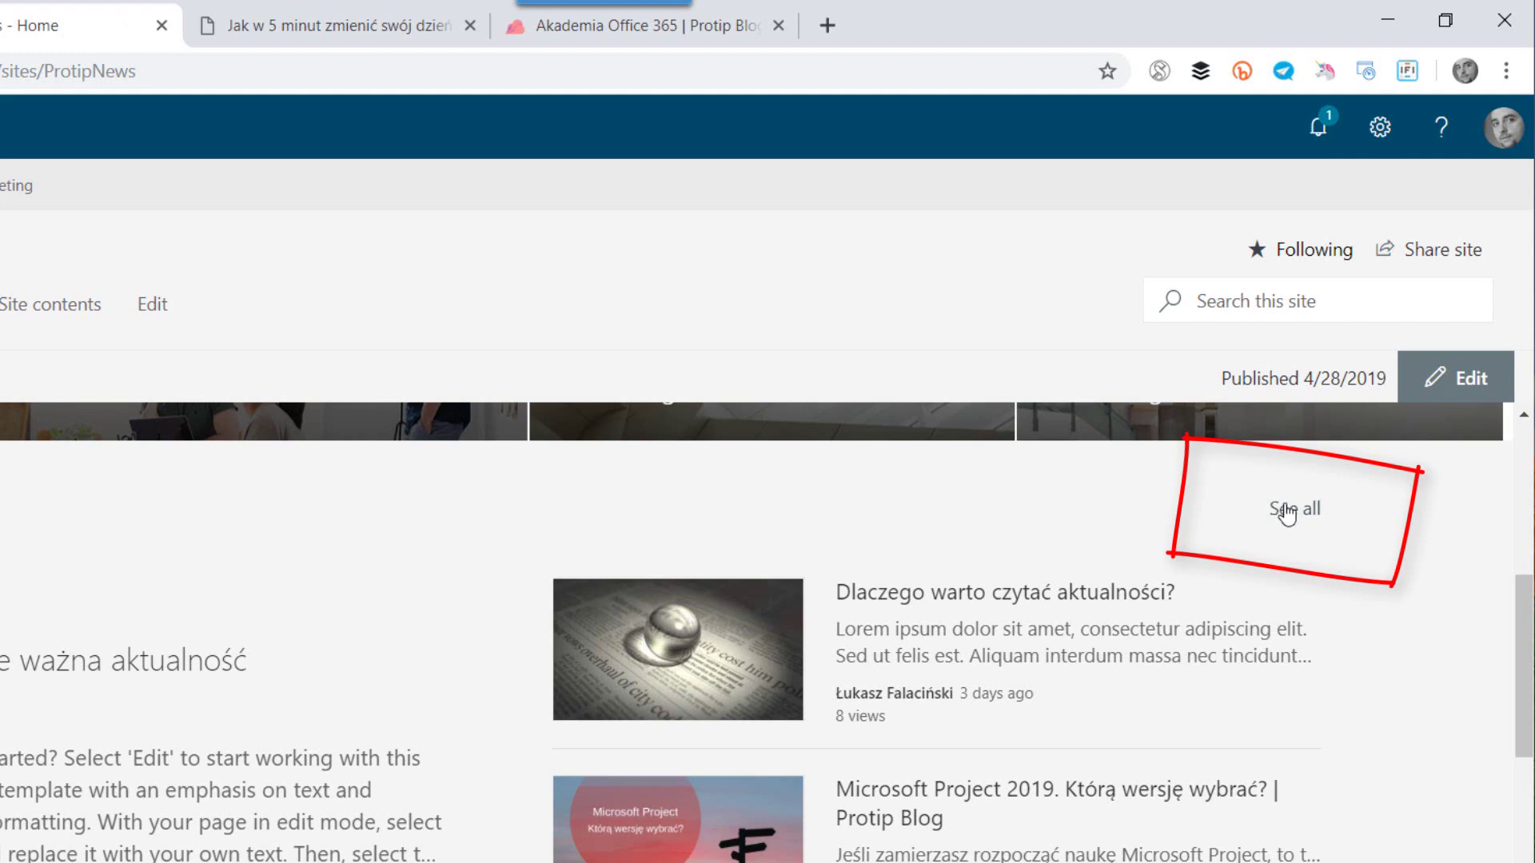
left_click(1287, 512)
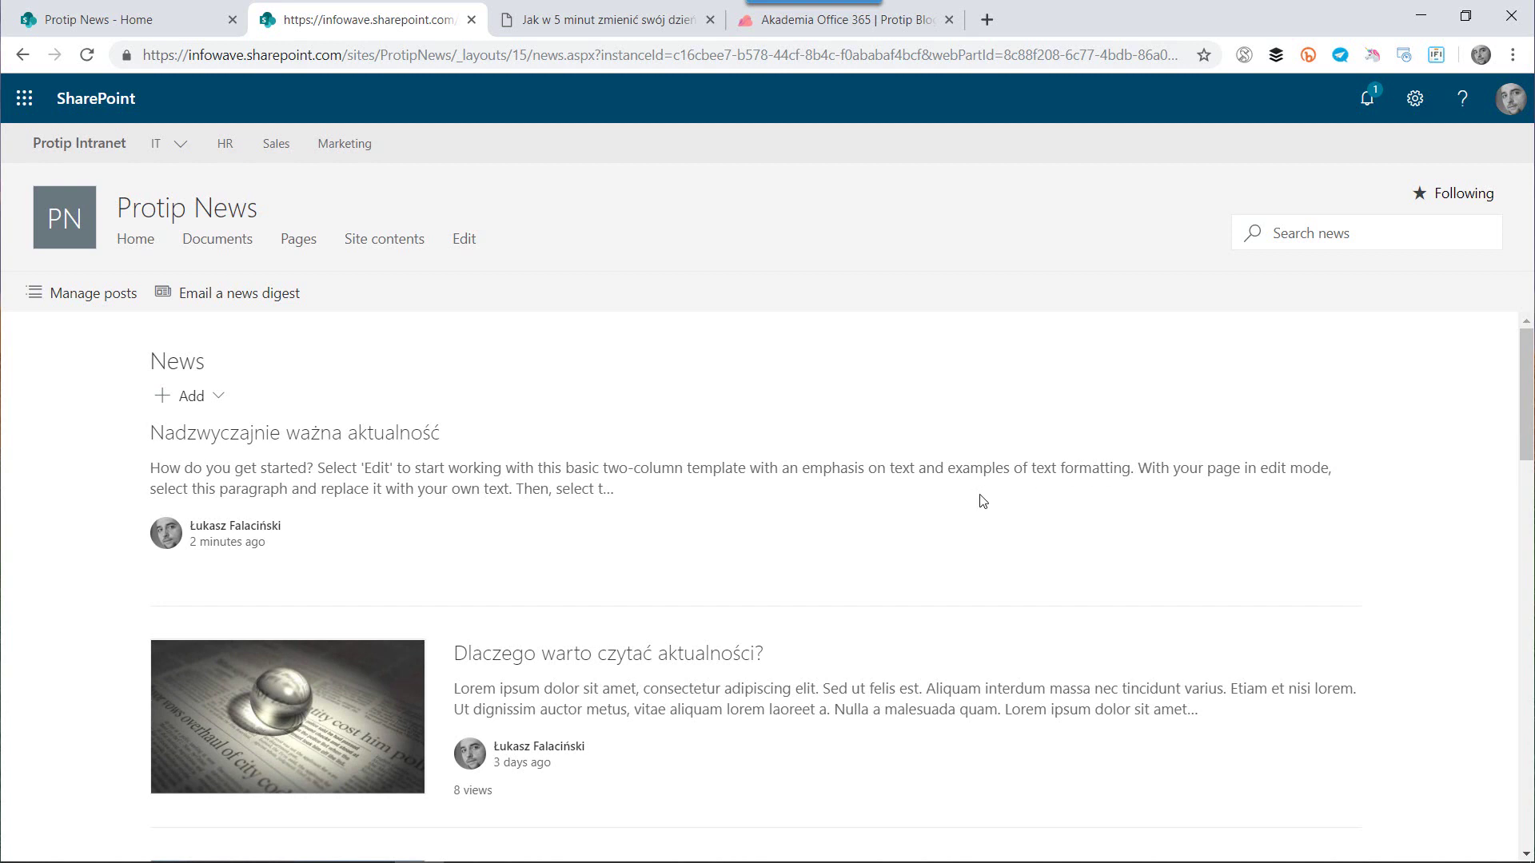
scroll(982, 501, "down", 7)
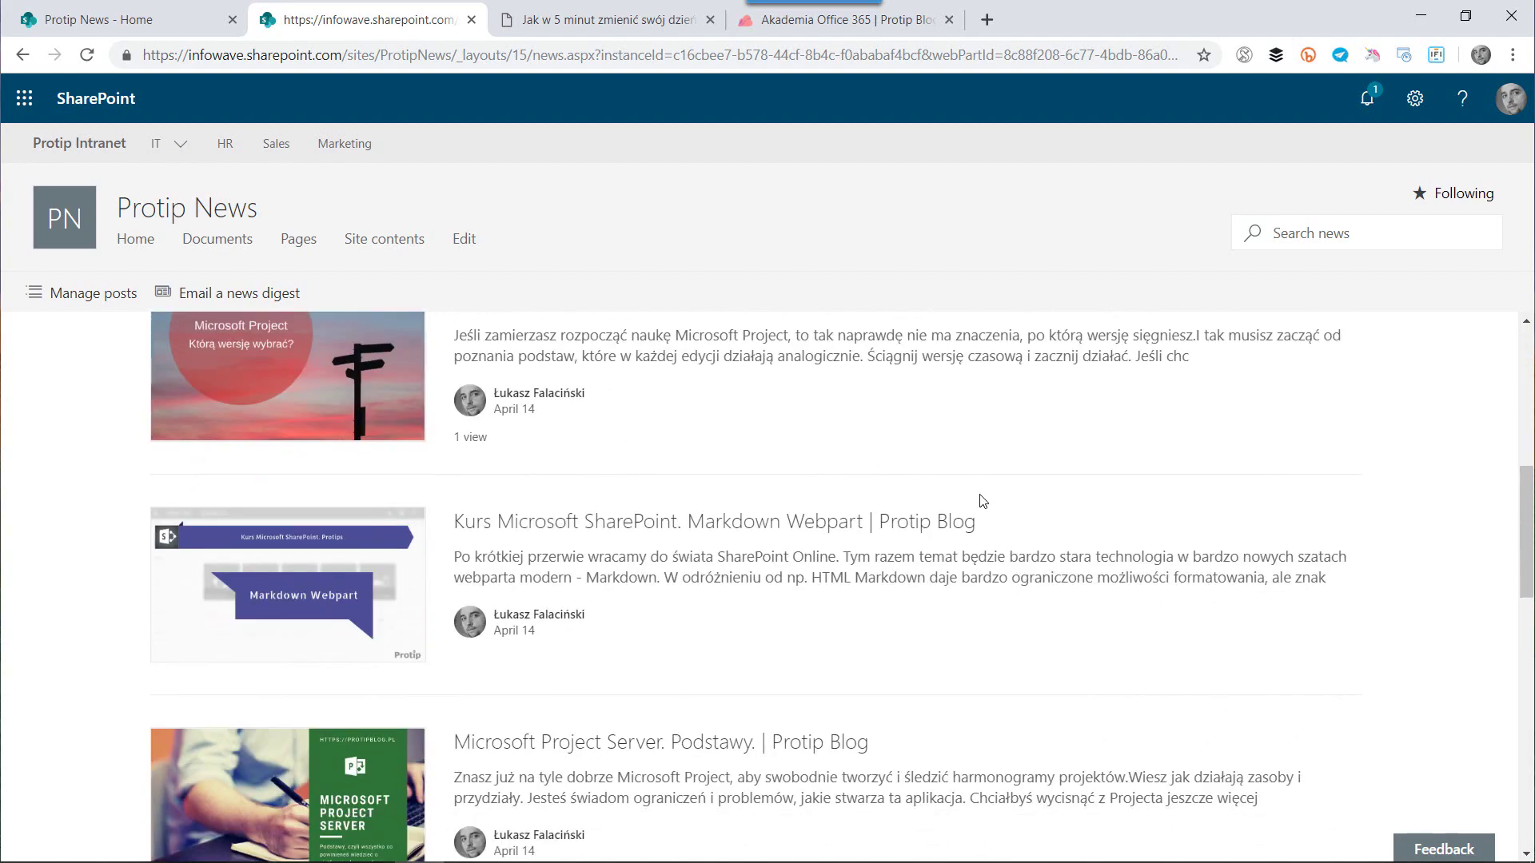
scroll(982, 501, "down", 10)
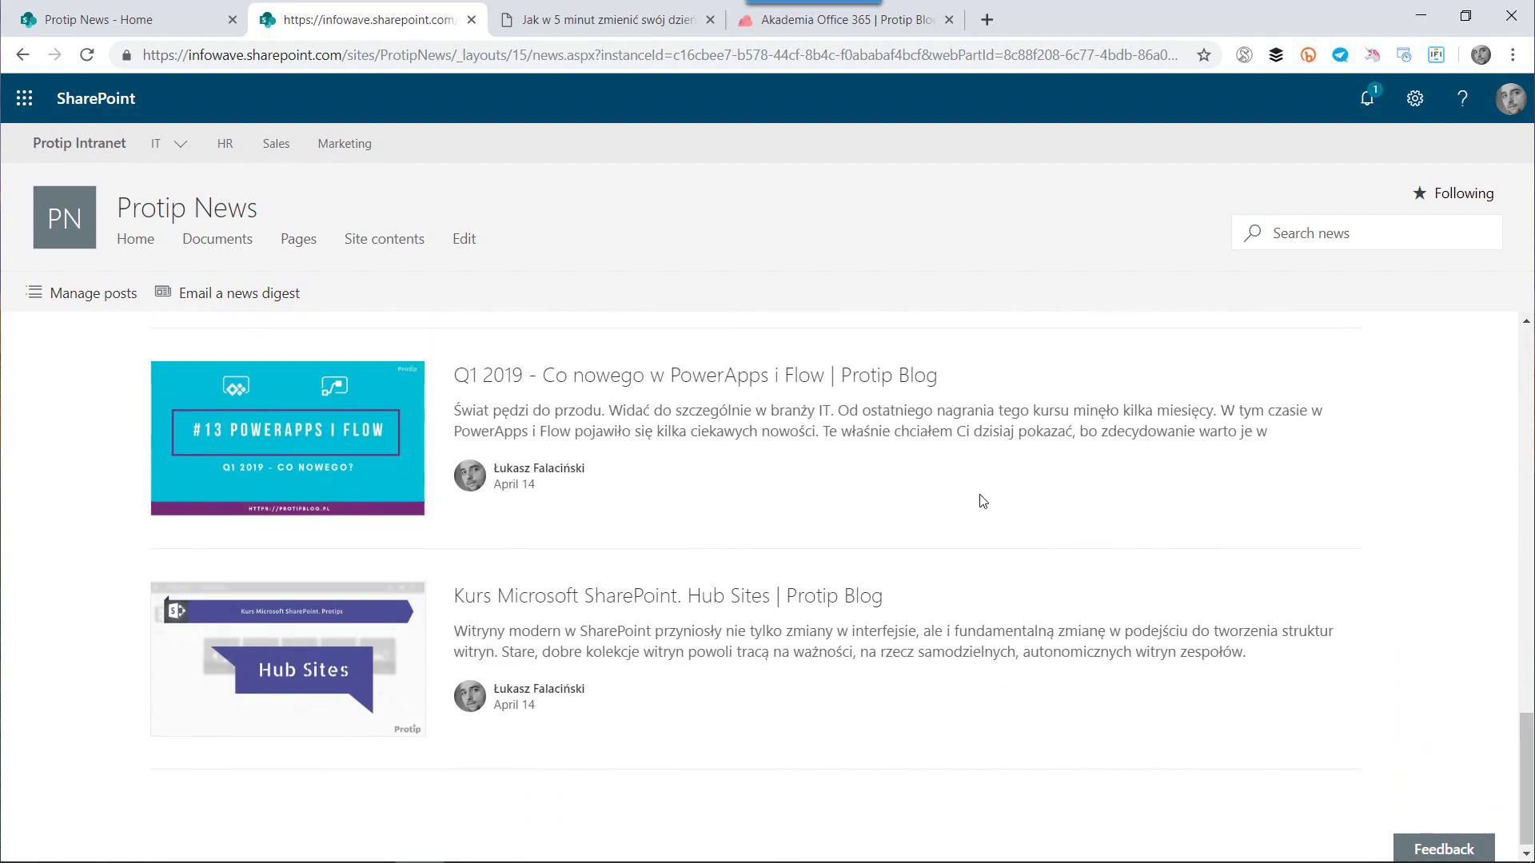
scroll(983, 501, "up", 12)
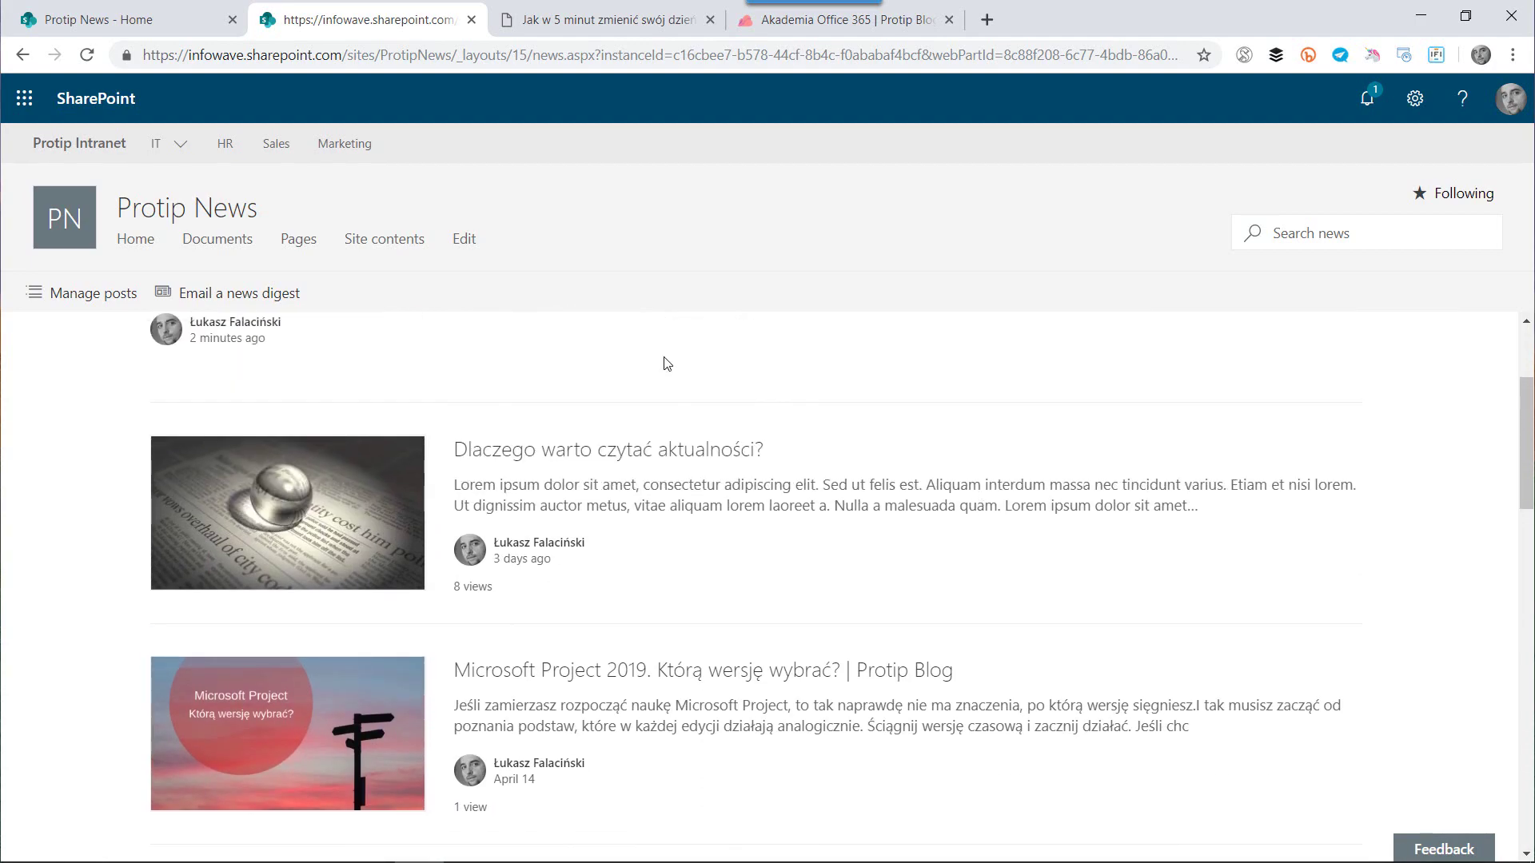
Step: Open the "Dlaczego warto czytać aktualności?" post and read through it from the title region to the properties at its end
left_click(612, 457)
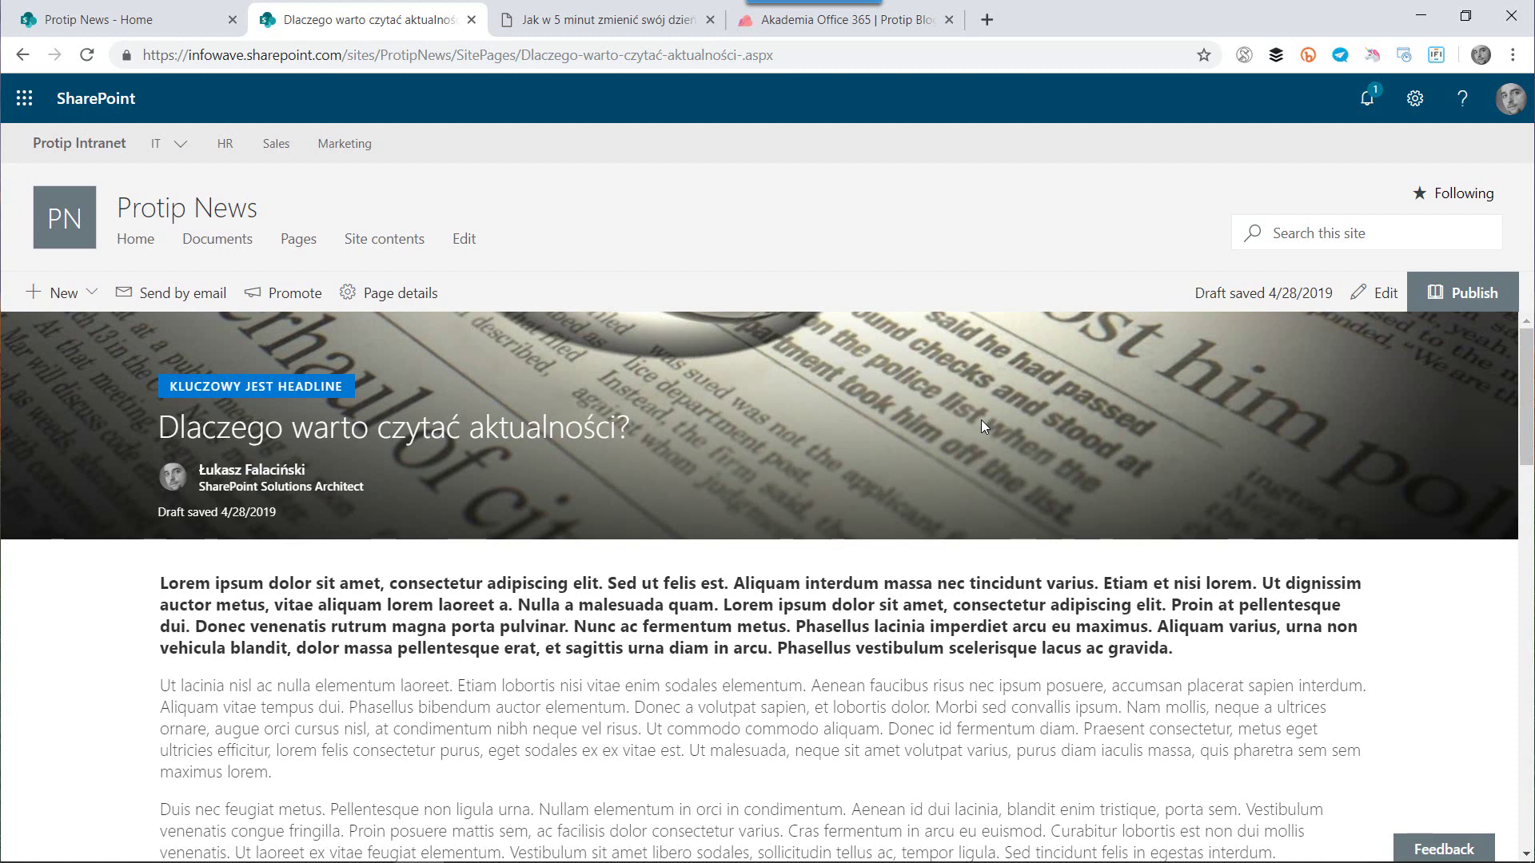
scroll(981, 420, "down", 2)
scroll(981, 420, "up", 2)
scroll(981, 419, "down", 2)
scroll(980, 420, "up", 3)
scroll(786, 468, "down", 10)
scroll(786, 468, "down", 10)
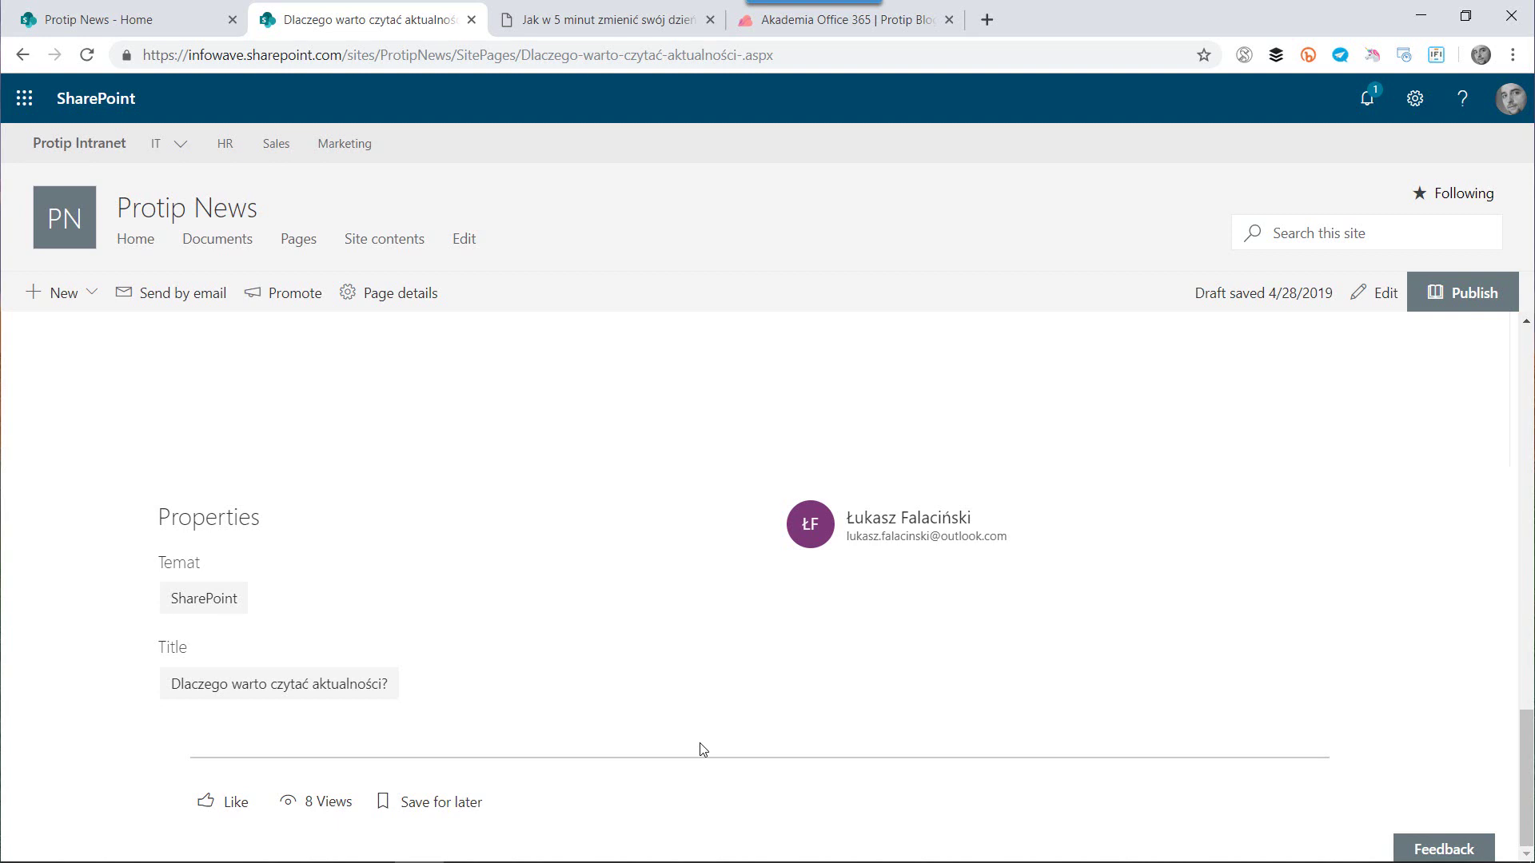
Step: Open the "Dlaczego warto czytać aktualności?" post for editing and turn on its comments
left_click(1386, 296)
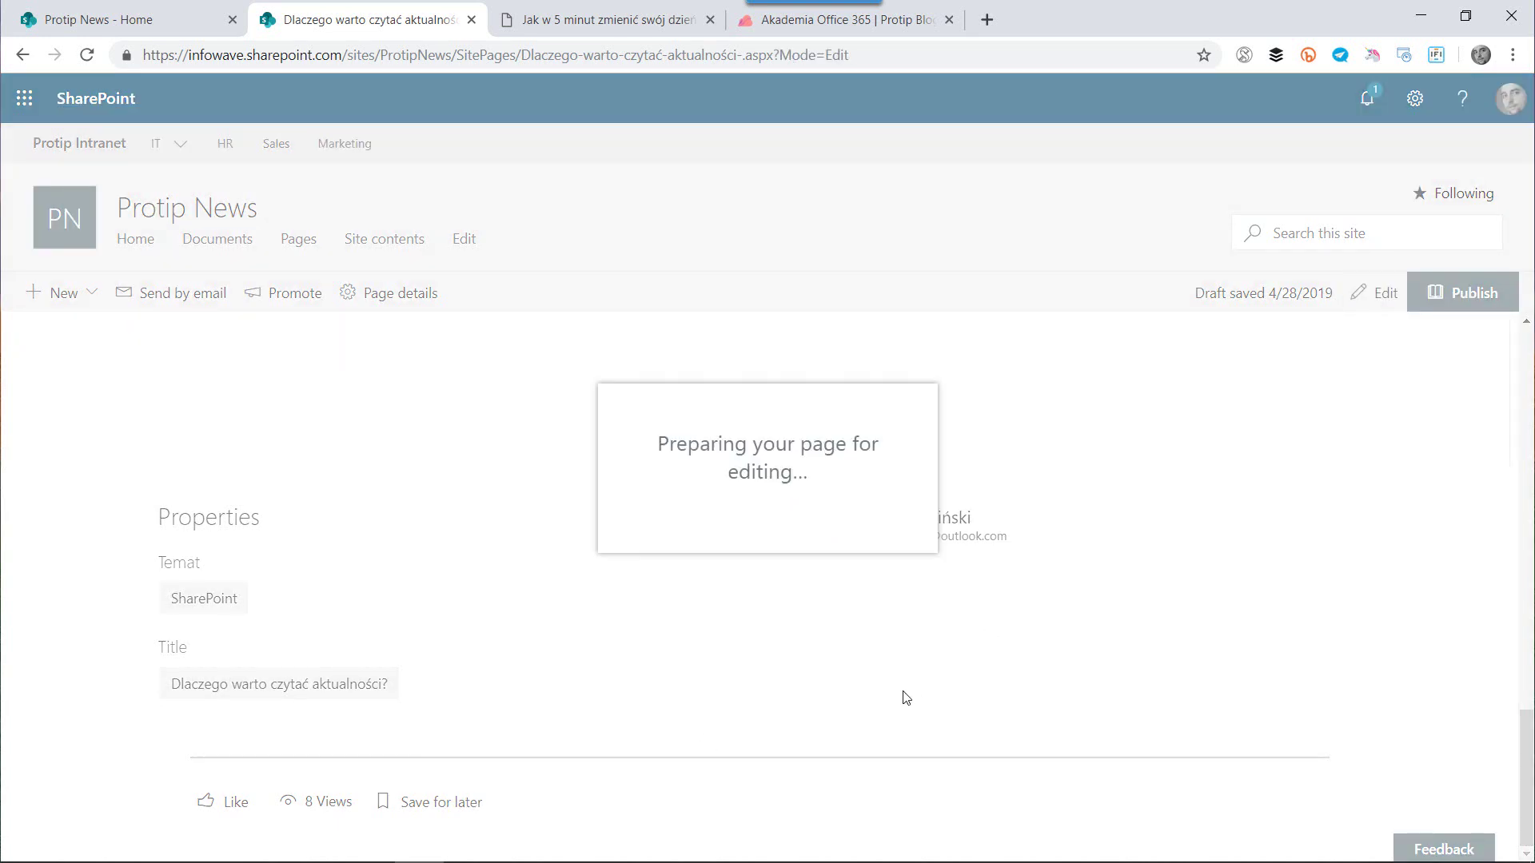
scroll(905, 697, "down", 20)
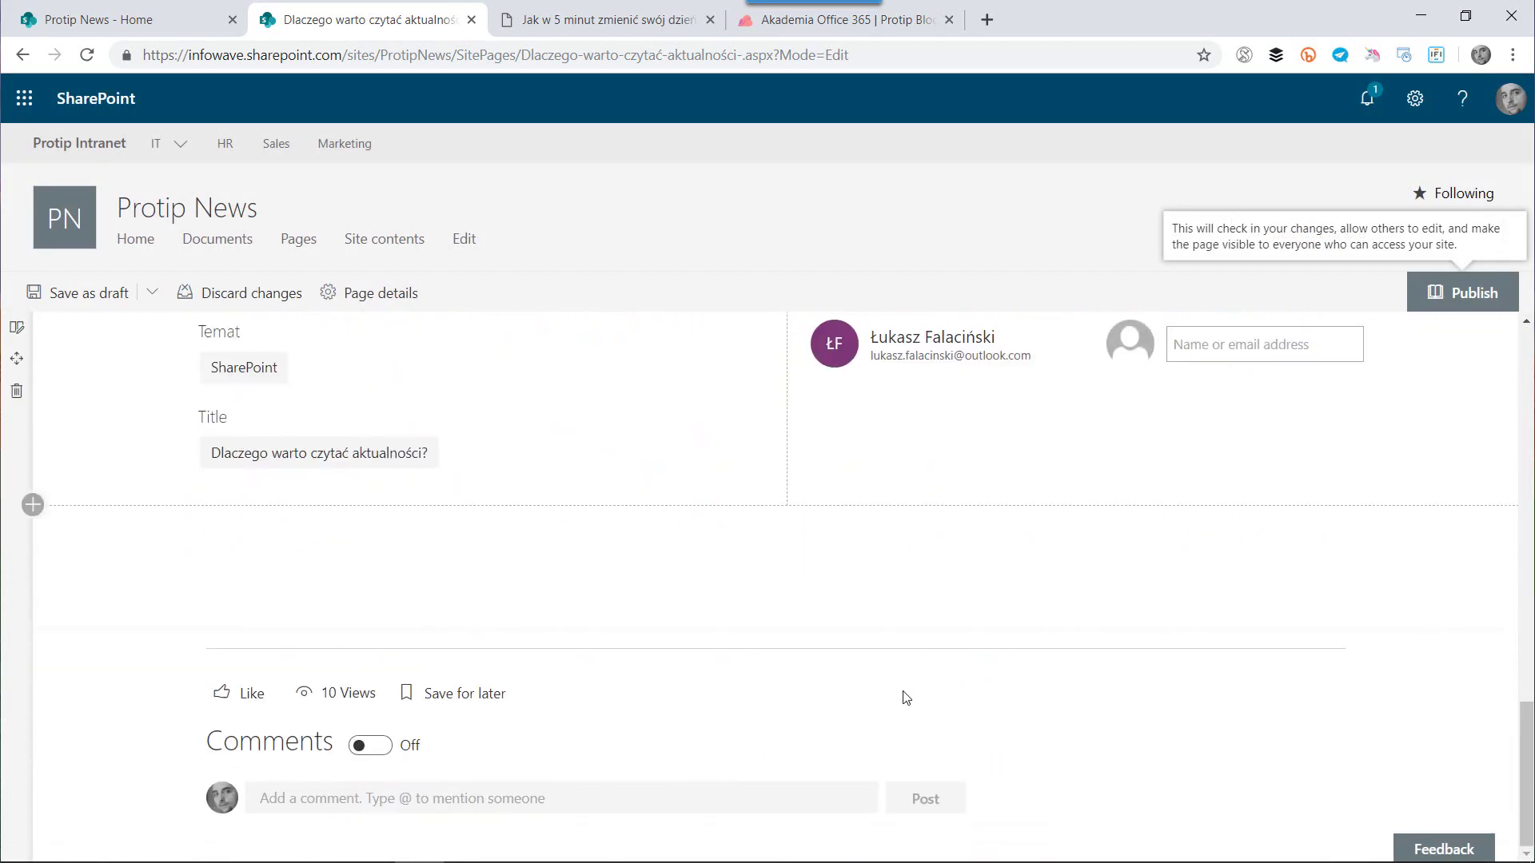
left_click(372, 748)
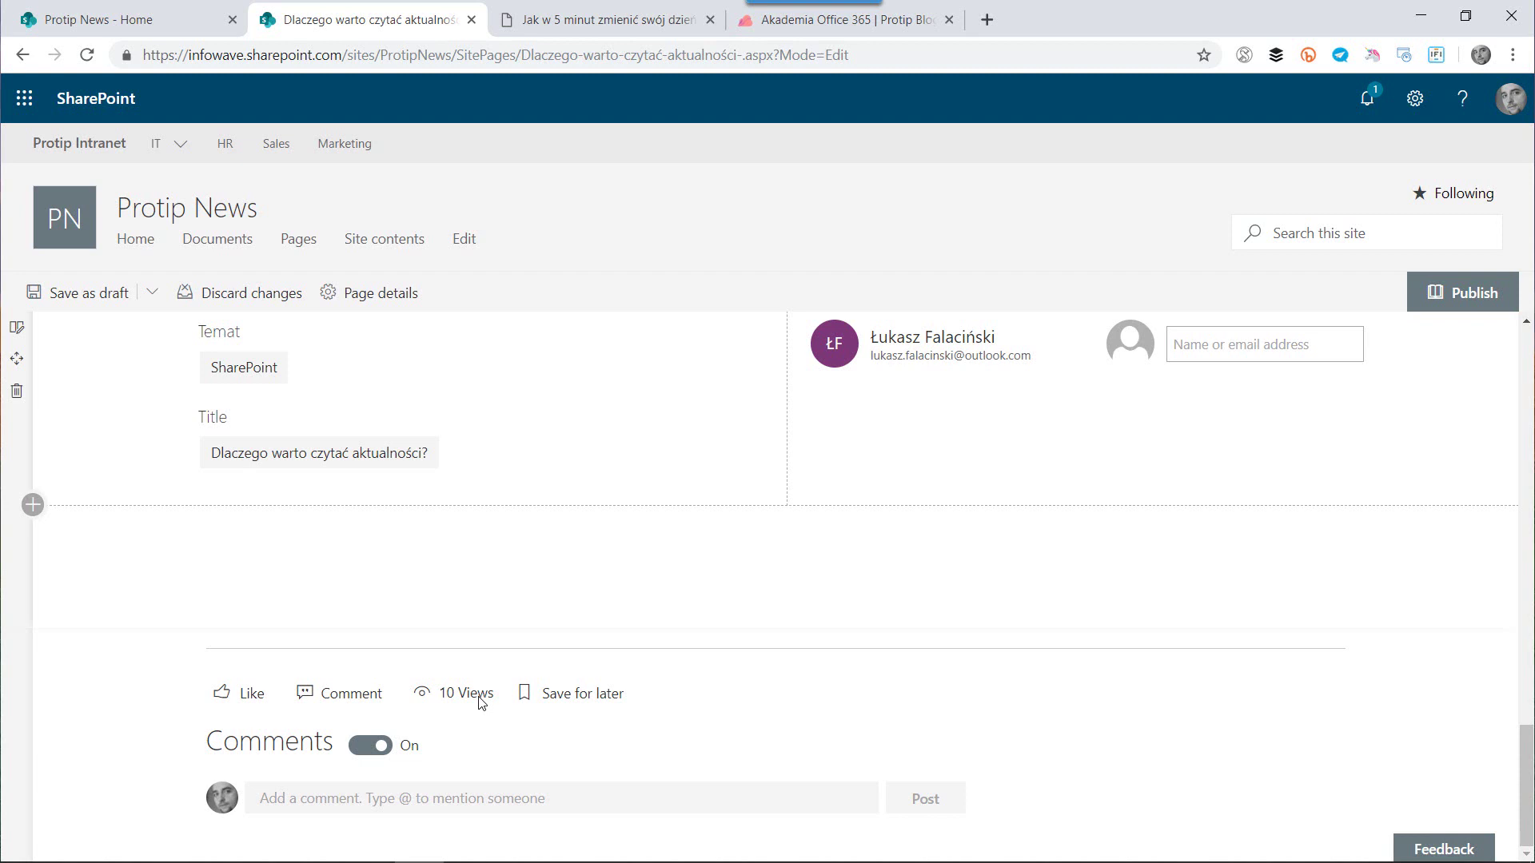
Step: Save the post for later, dismiss the tip and the news introduction, and publish the post
left_click(525, 694)
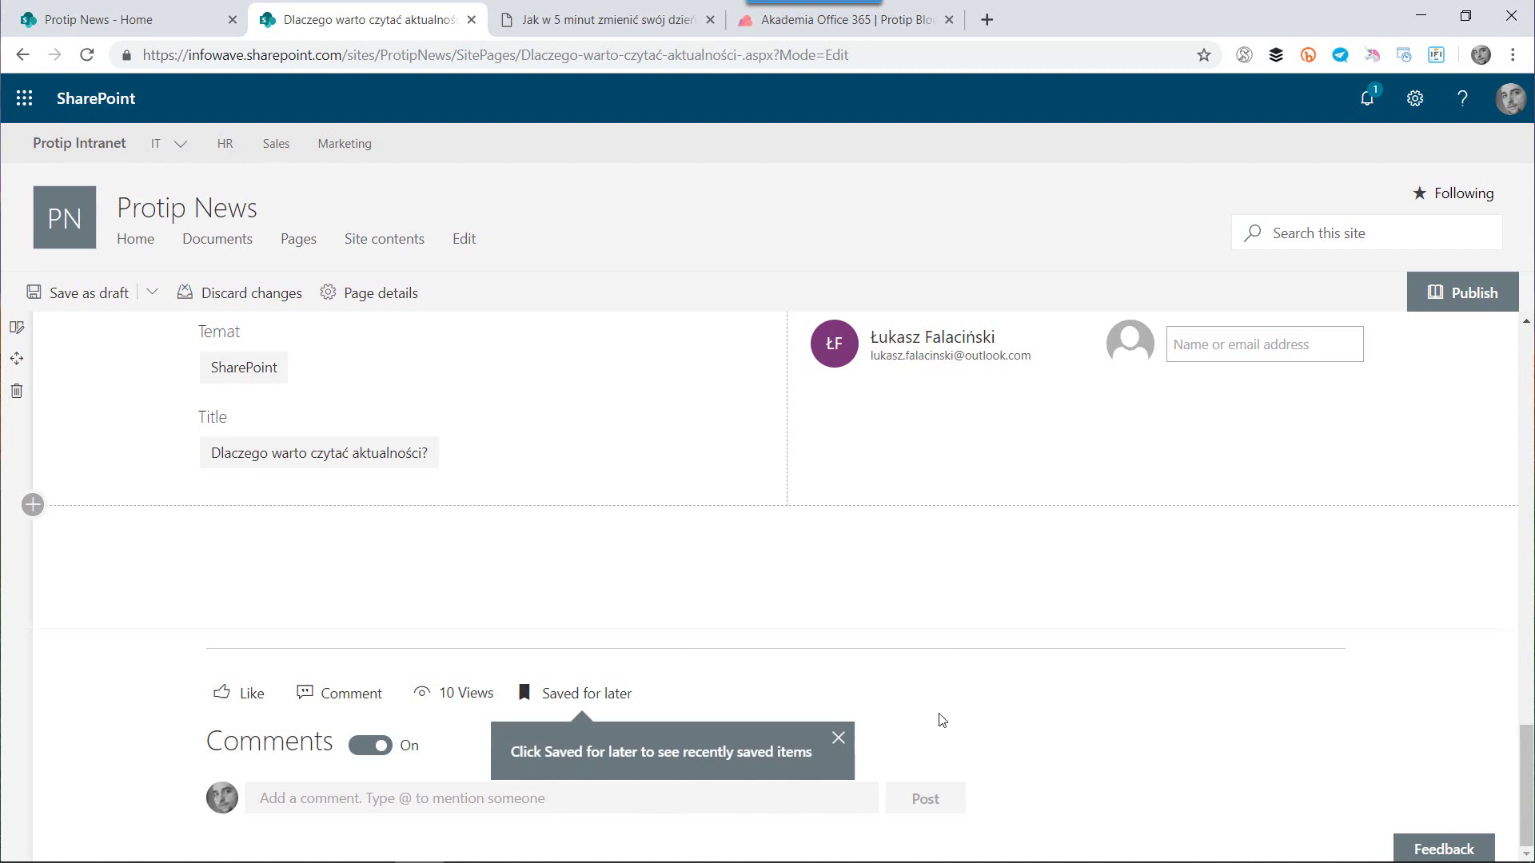
left_click(838, 738)
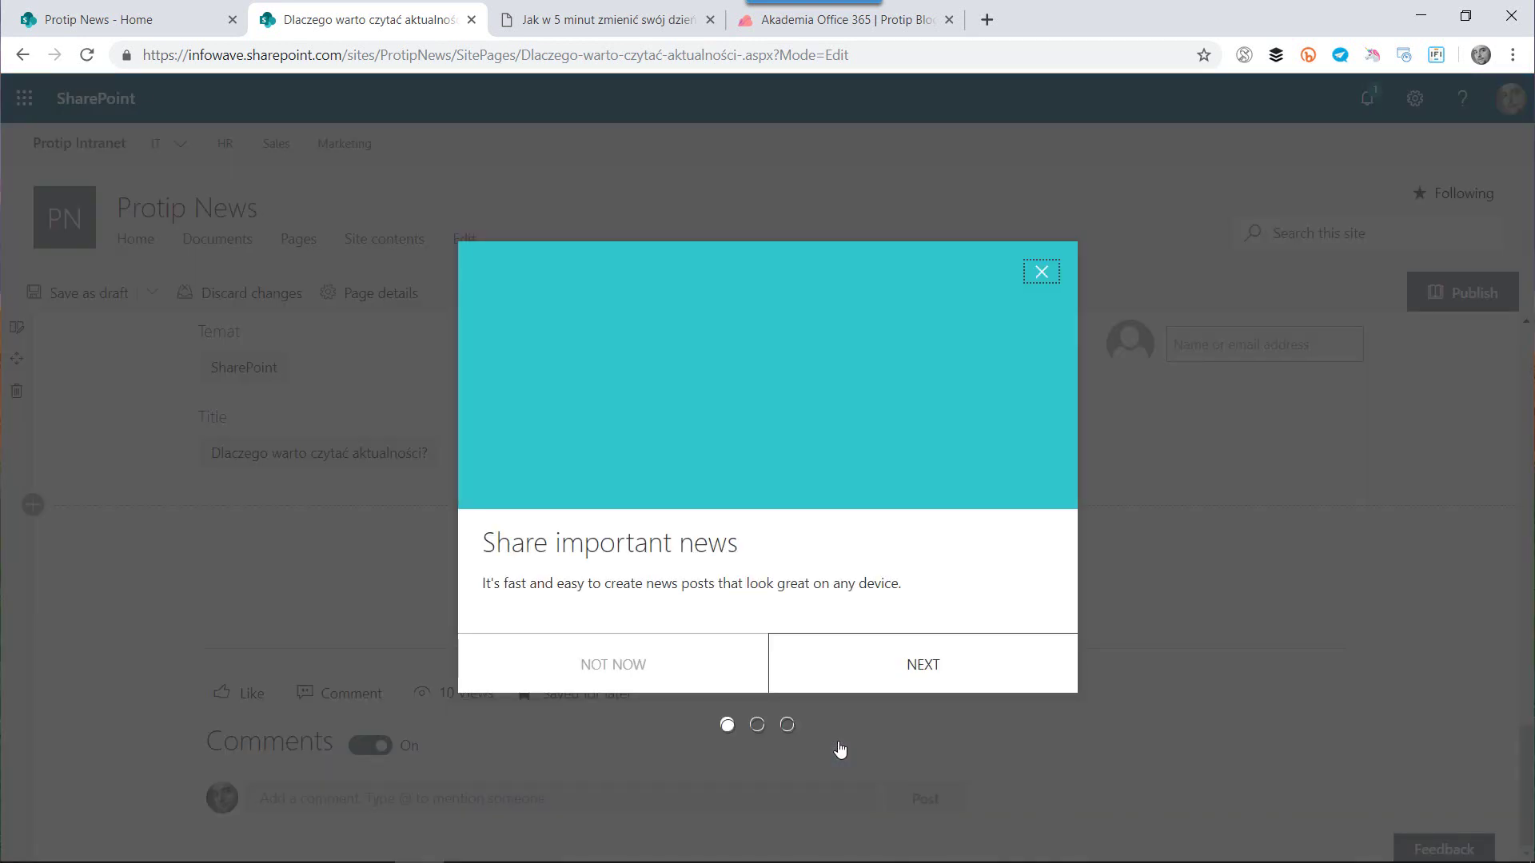
left_click(592, 674)
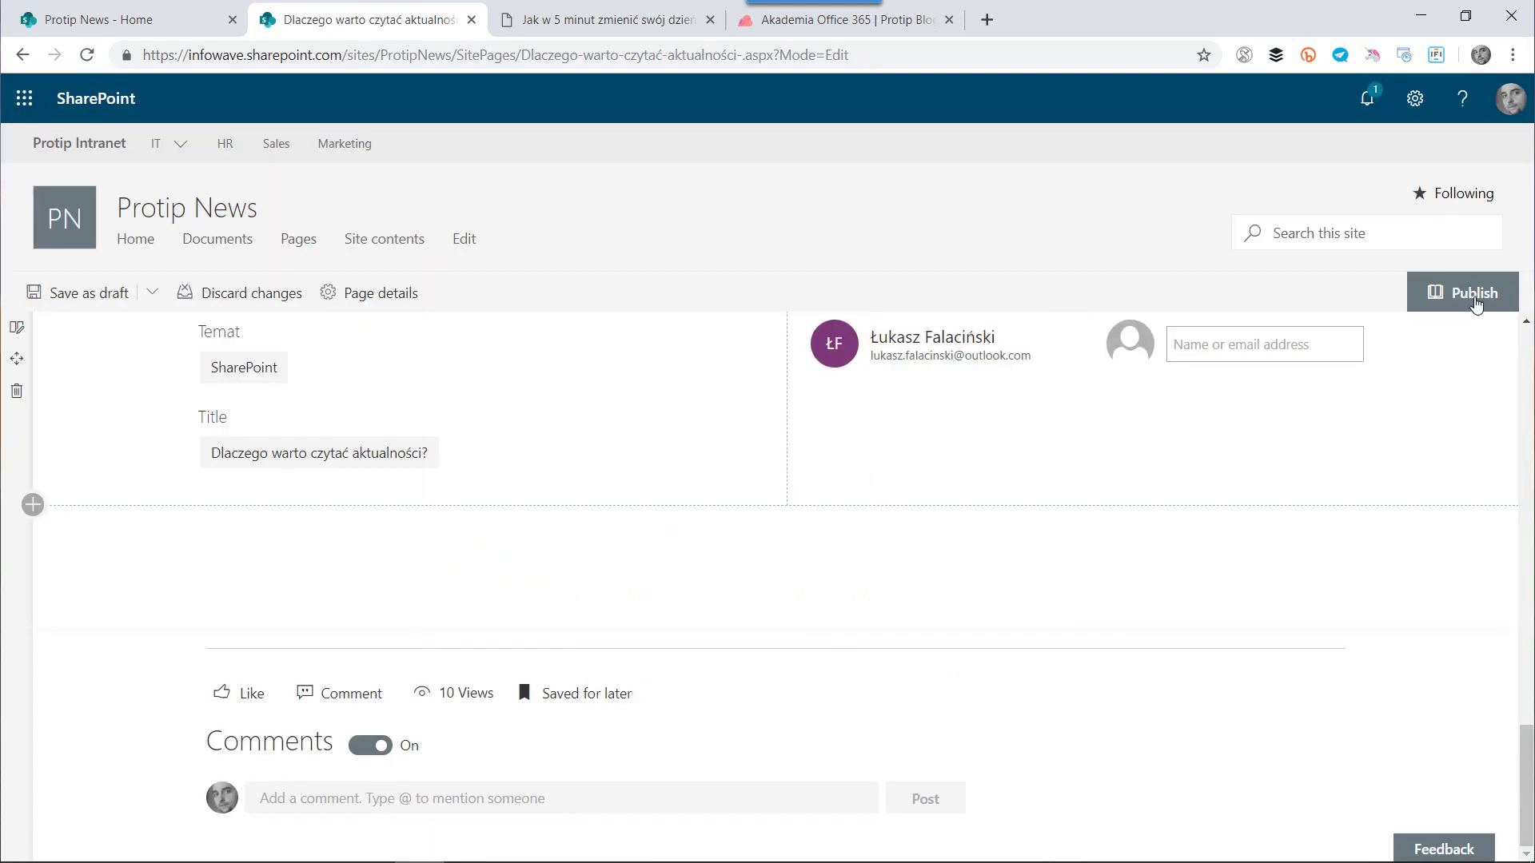
left_click(1476, 305)
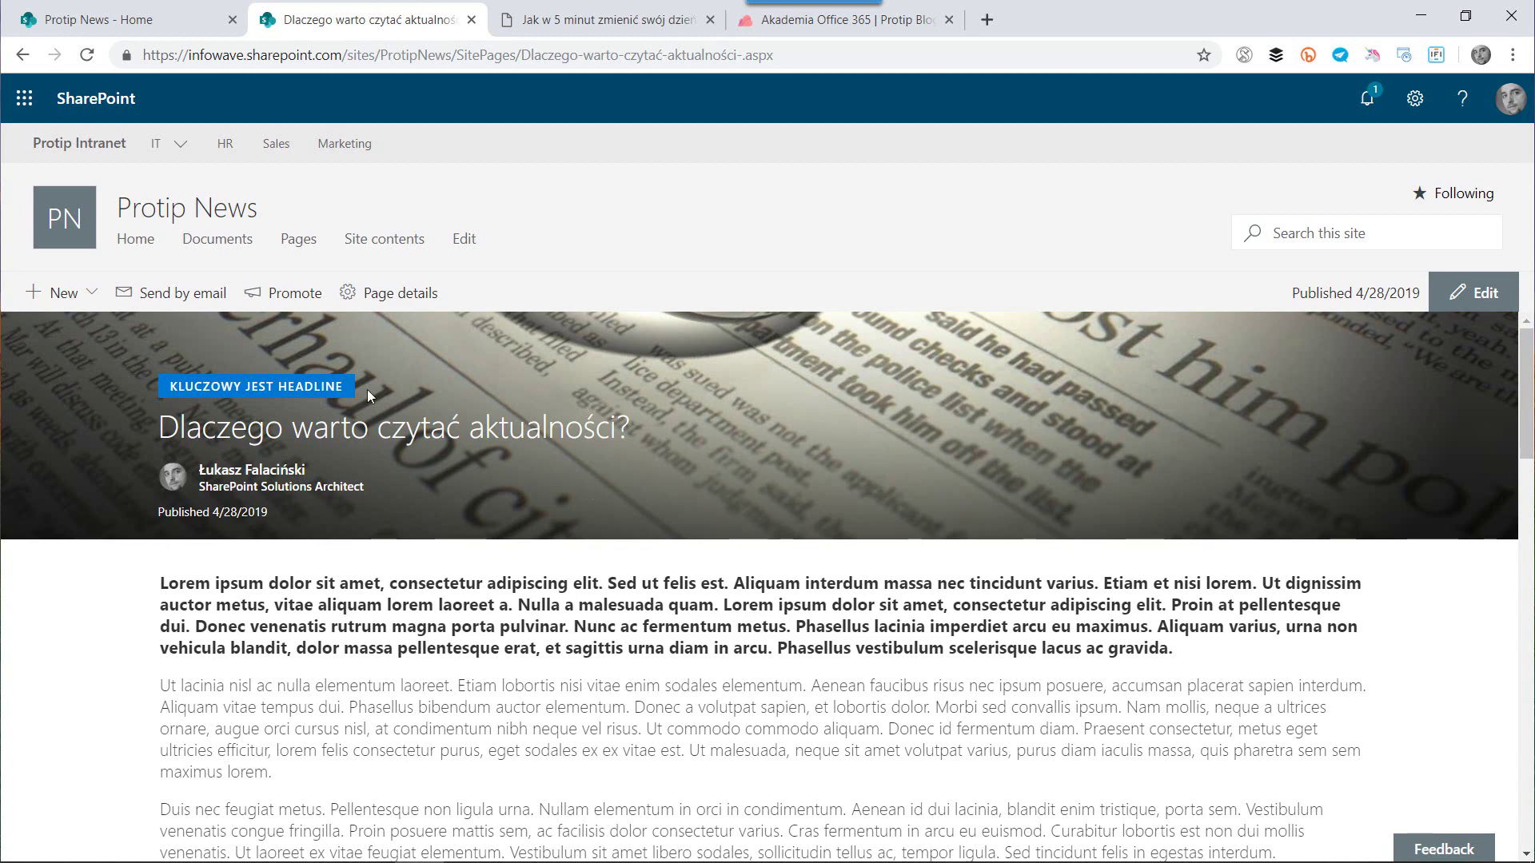
Step: Send the published news post by email to Protip Blog with a Lorem ipsum placeholder message
left_click(184, 307)
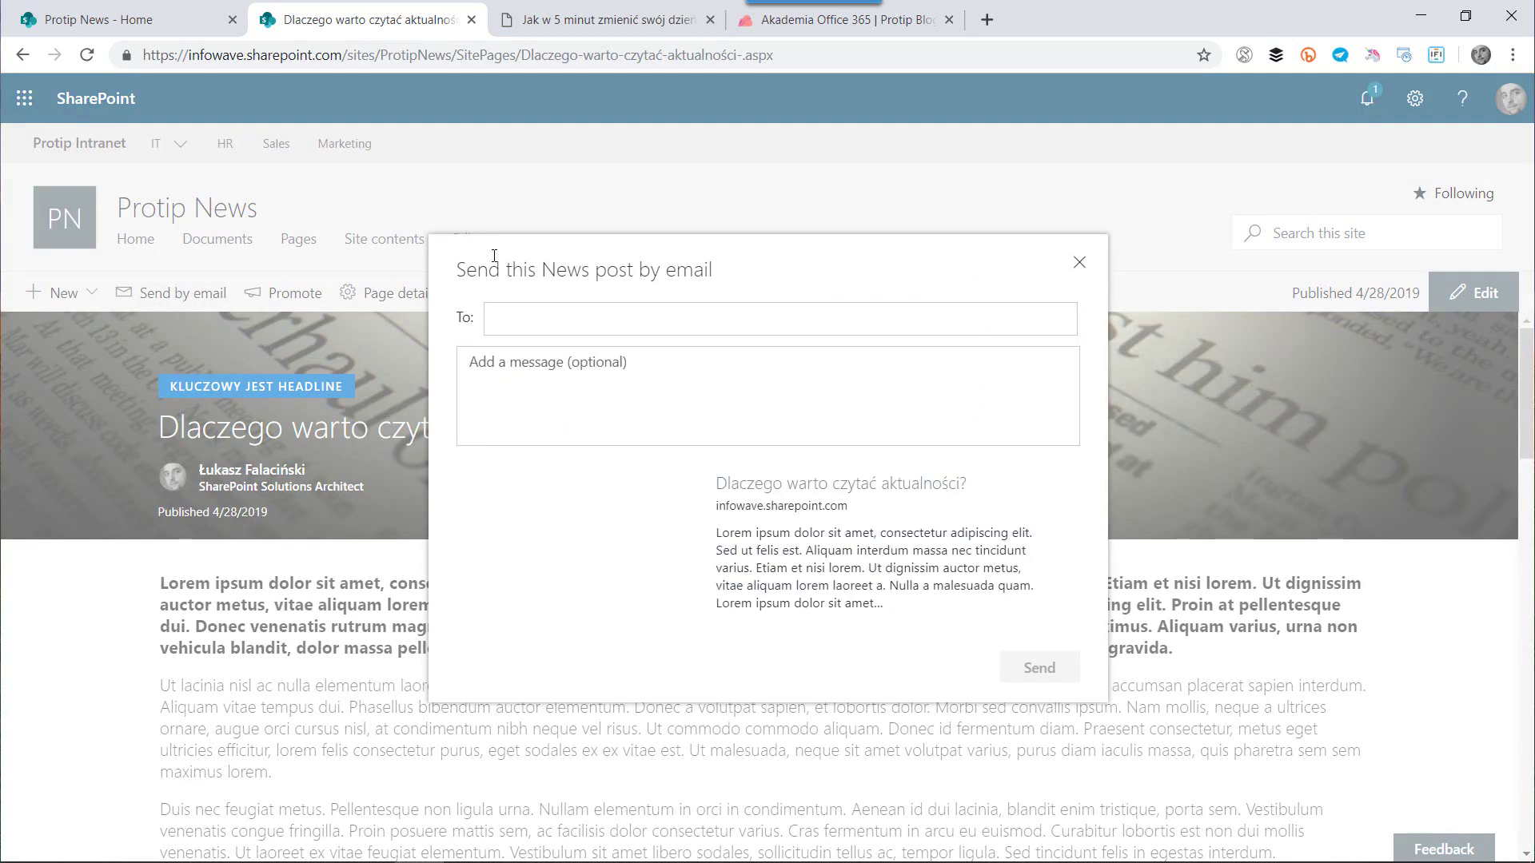
left_click(558, 320)
type("prot")
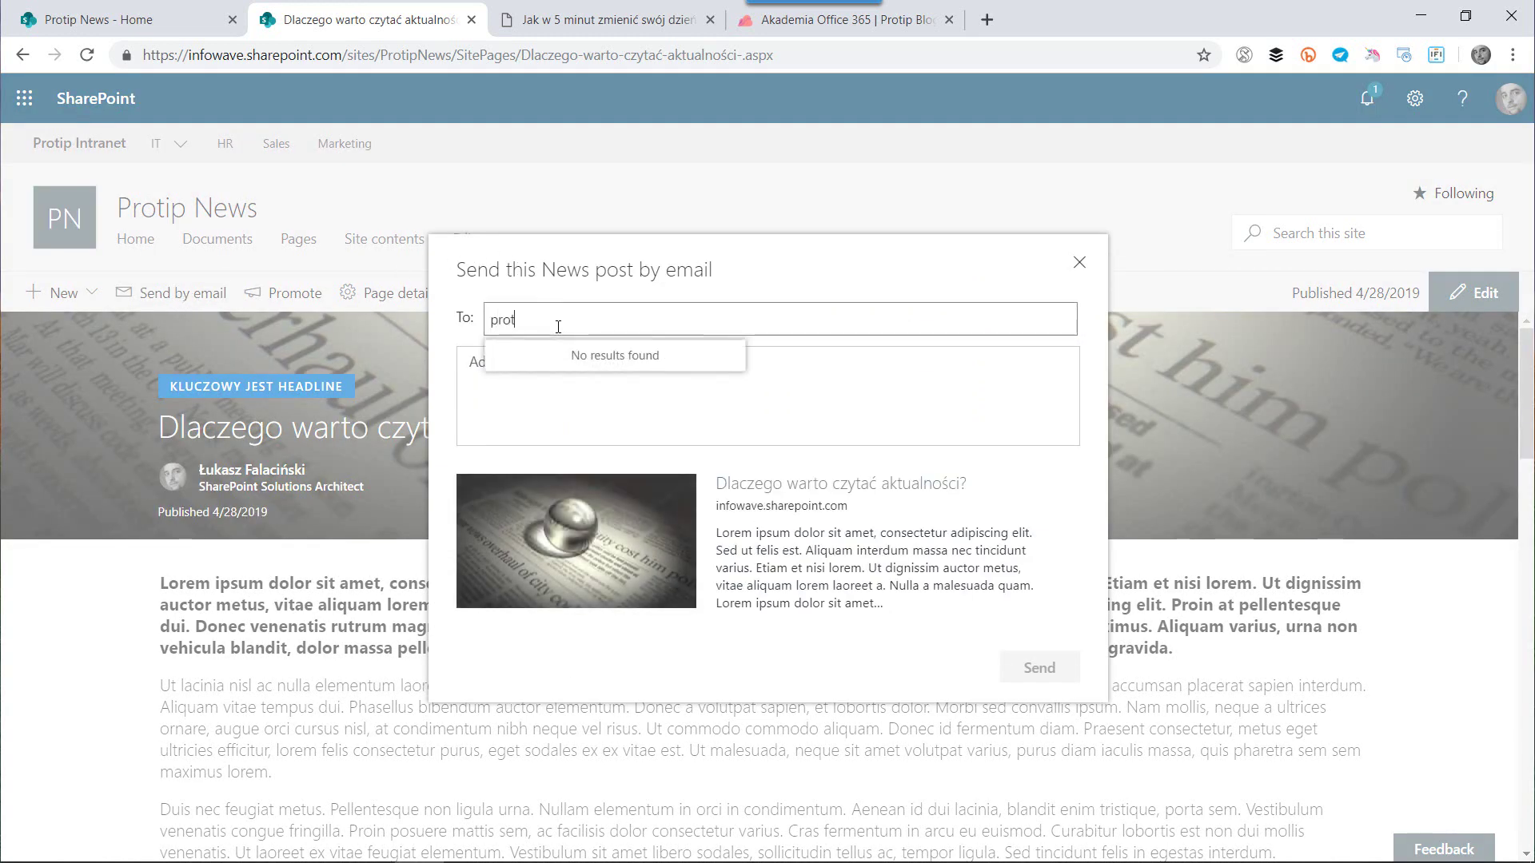
left_click(582, 364)
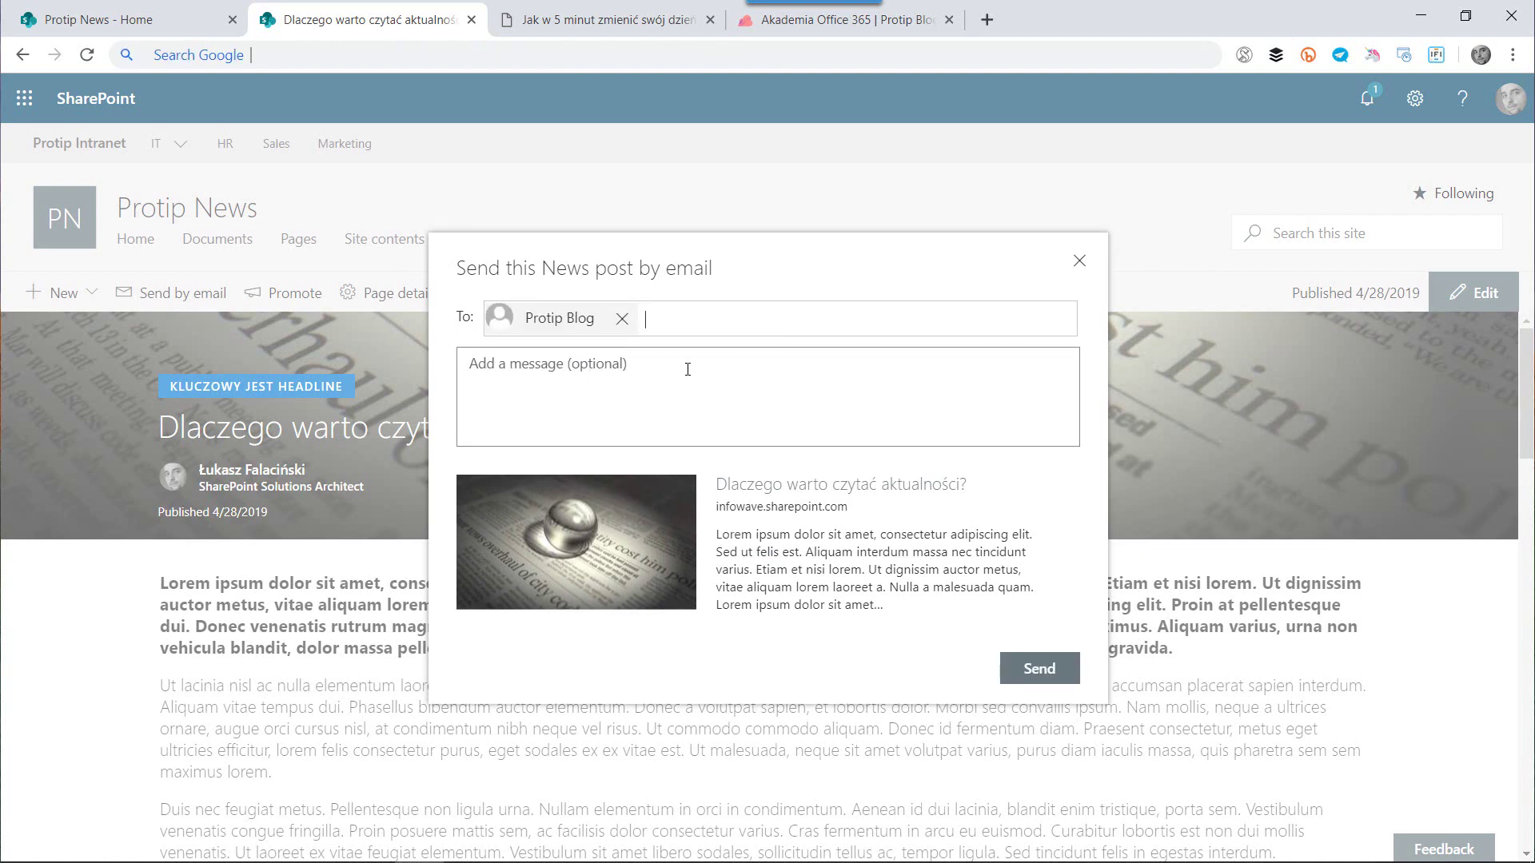
type("Lorem ipsum dolor sit amet, consectetur adipiscing elit. Pellentesque finibus nisl nec mauris blandit, sit amet aliquet turpis maximus. Vestibulum suscipit euismod diam, ac vestibulum urna feugiat a. Sed gravida lectus sed elit auctor dictum. Interdum et malesuada fames ac ante ipsum primis in faucibus. Proin non faucibus lectus. Suspendisse potenti. Vestibulum luctus metus at nisi accumsan semper.")
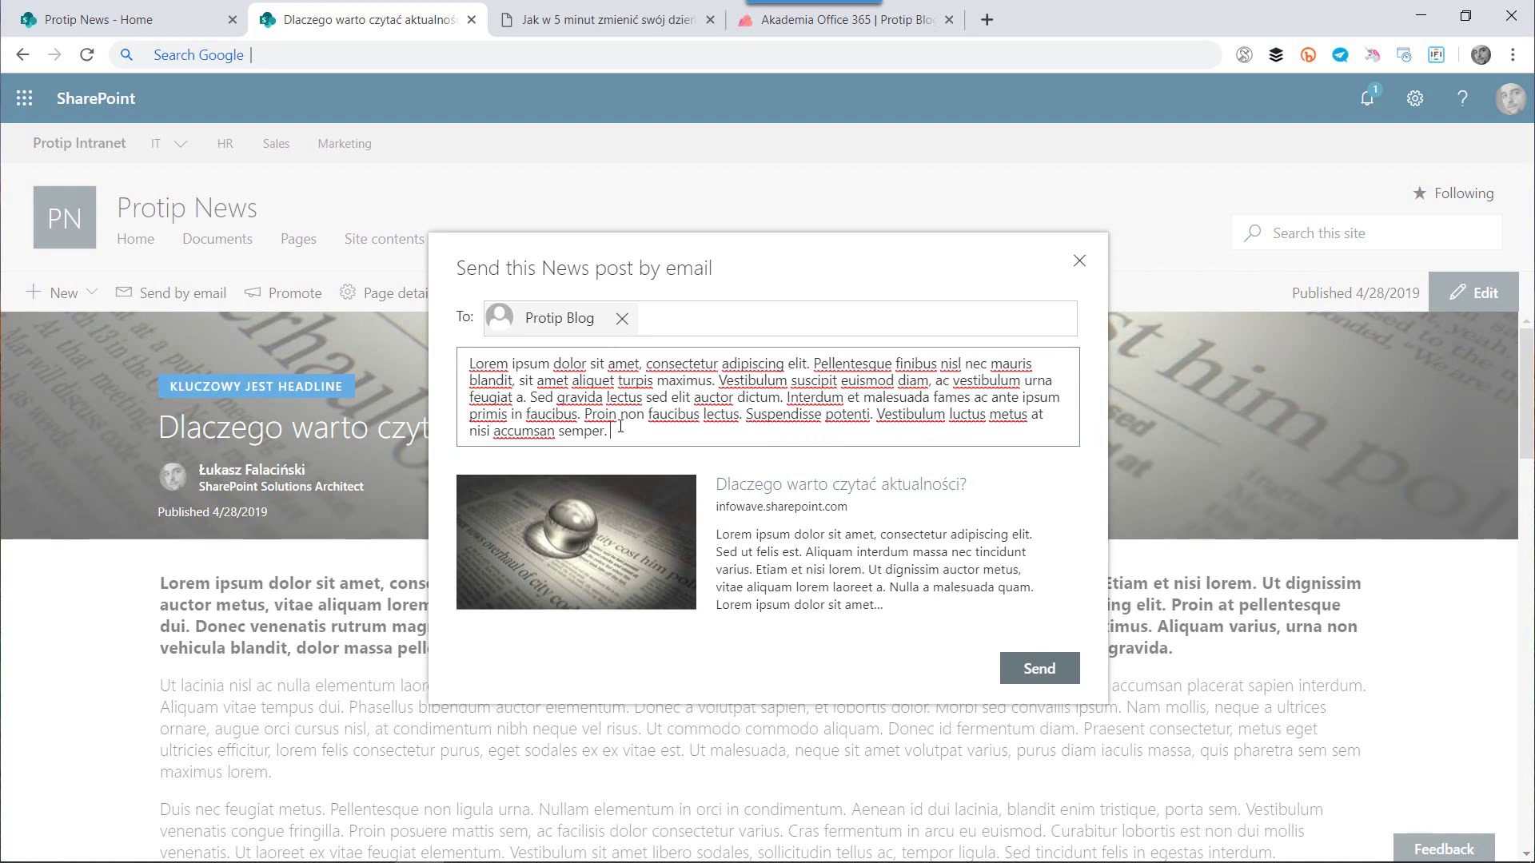
left_click(1060, 678)
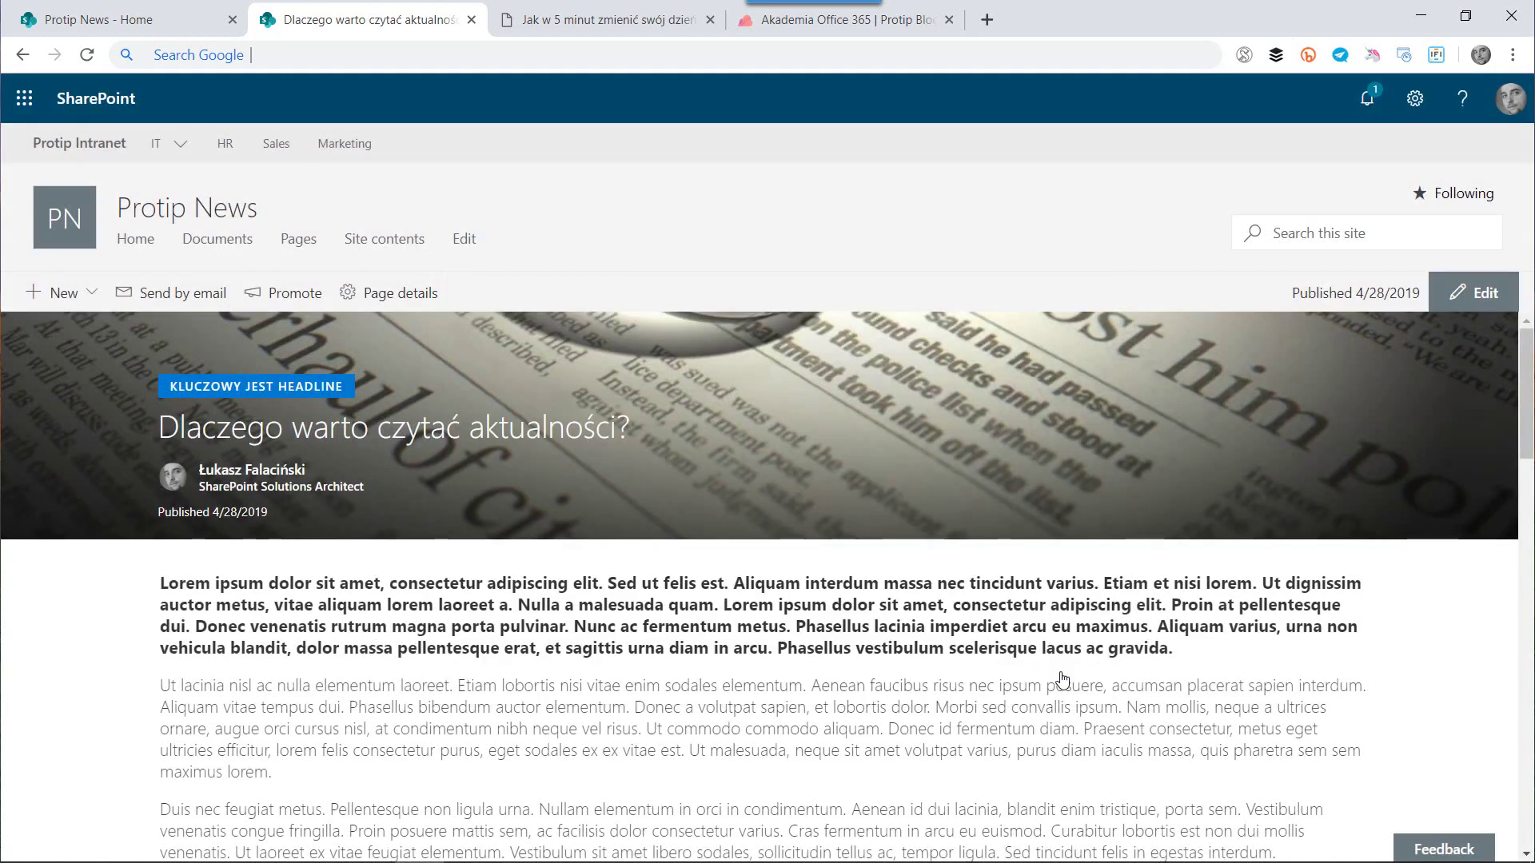
Step: Create a page template from the published news post and look through the template's content
left_click(271, 294)
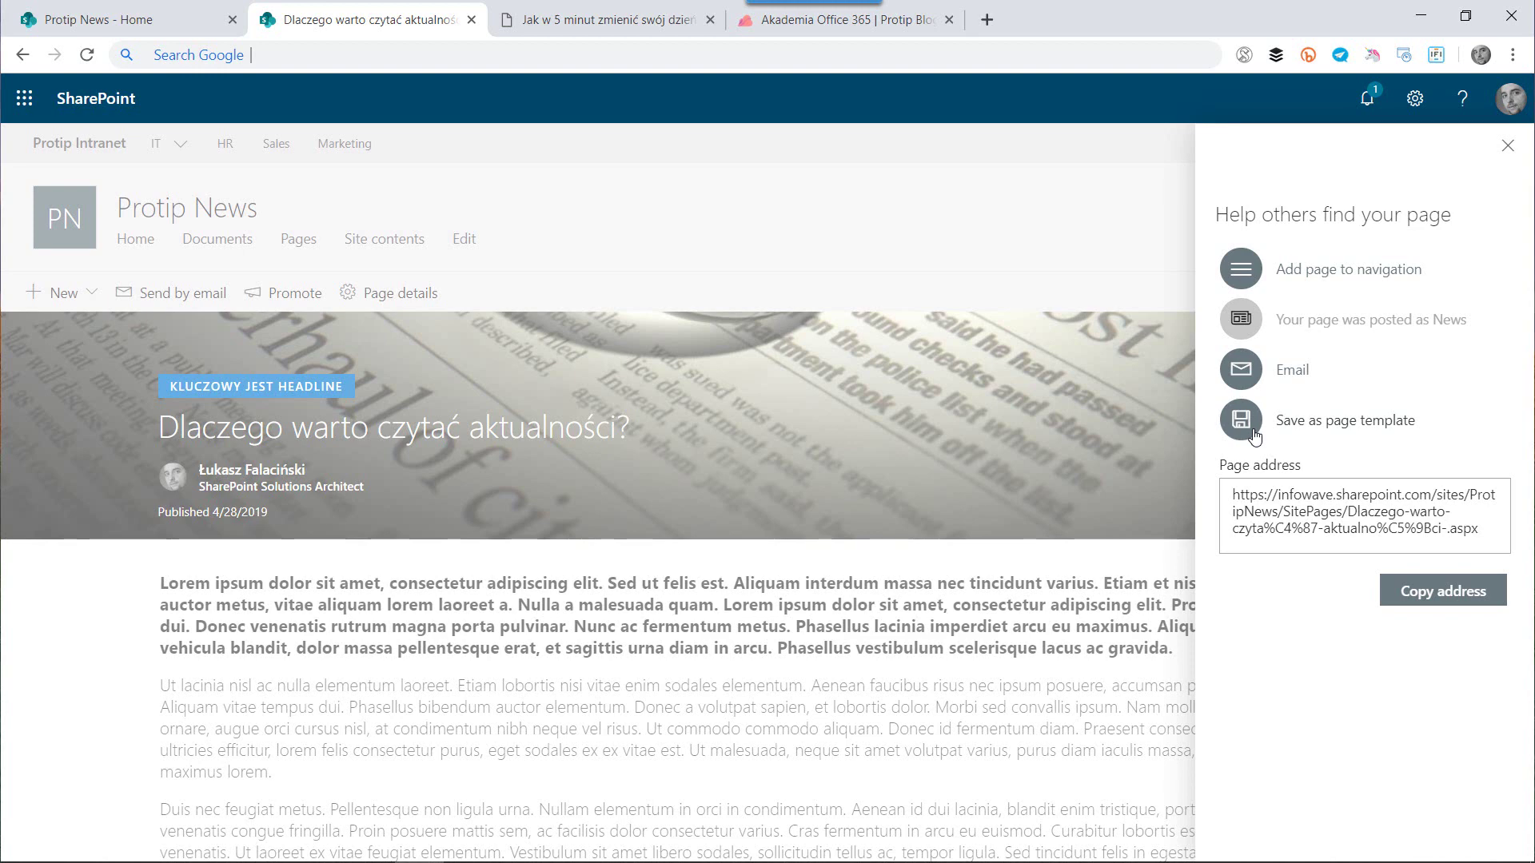
left_click(1253, 434)
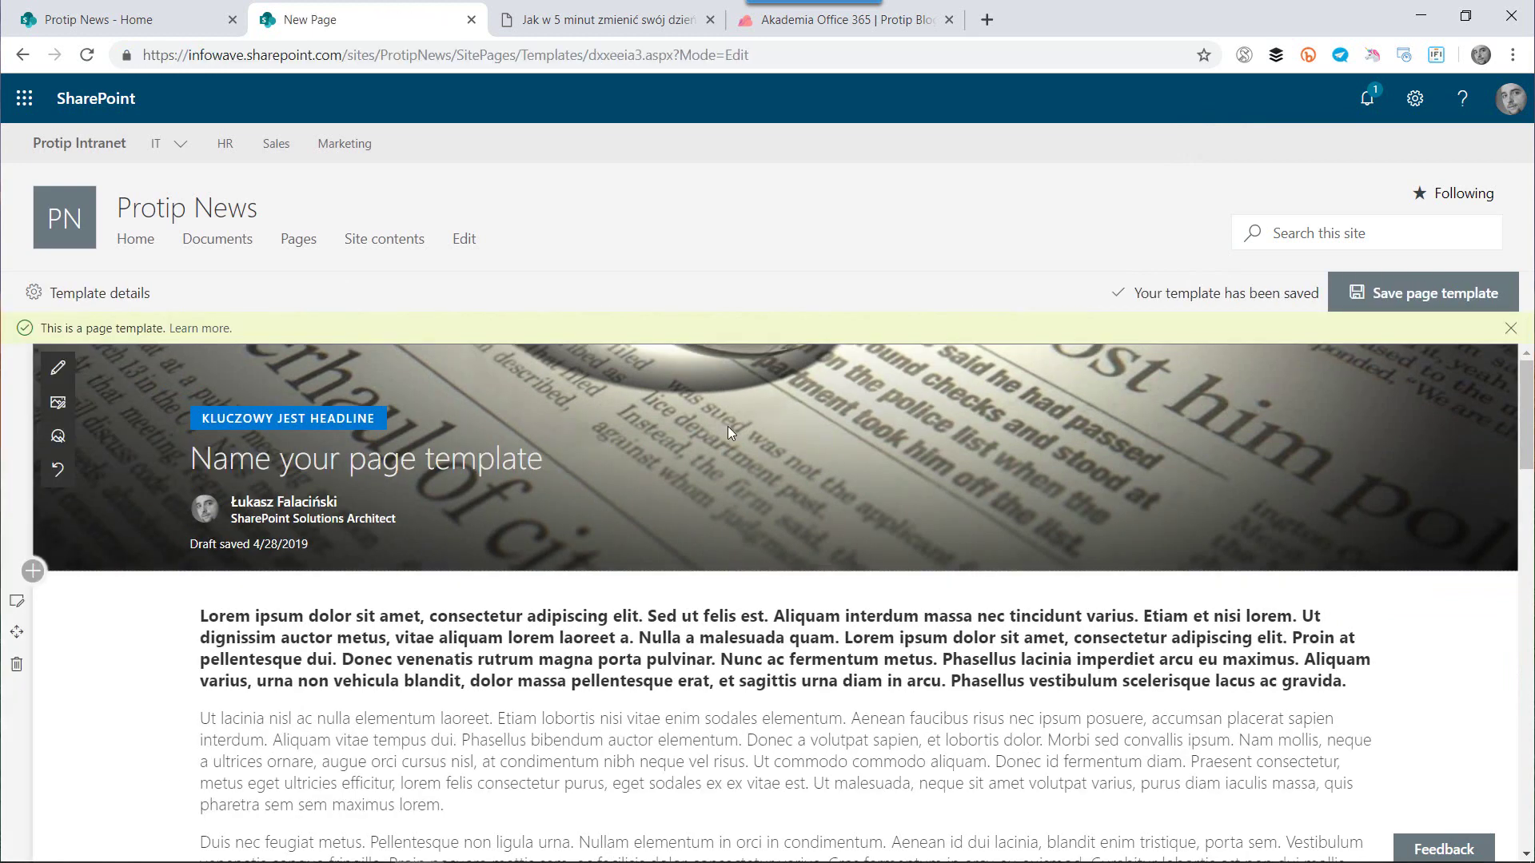
scroll(727, 427, "down", 3)
scroll(728, 432, "down", 5)
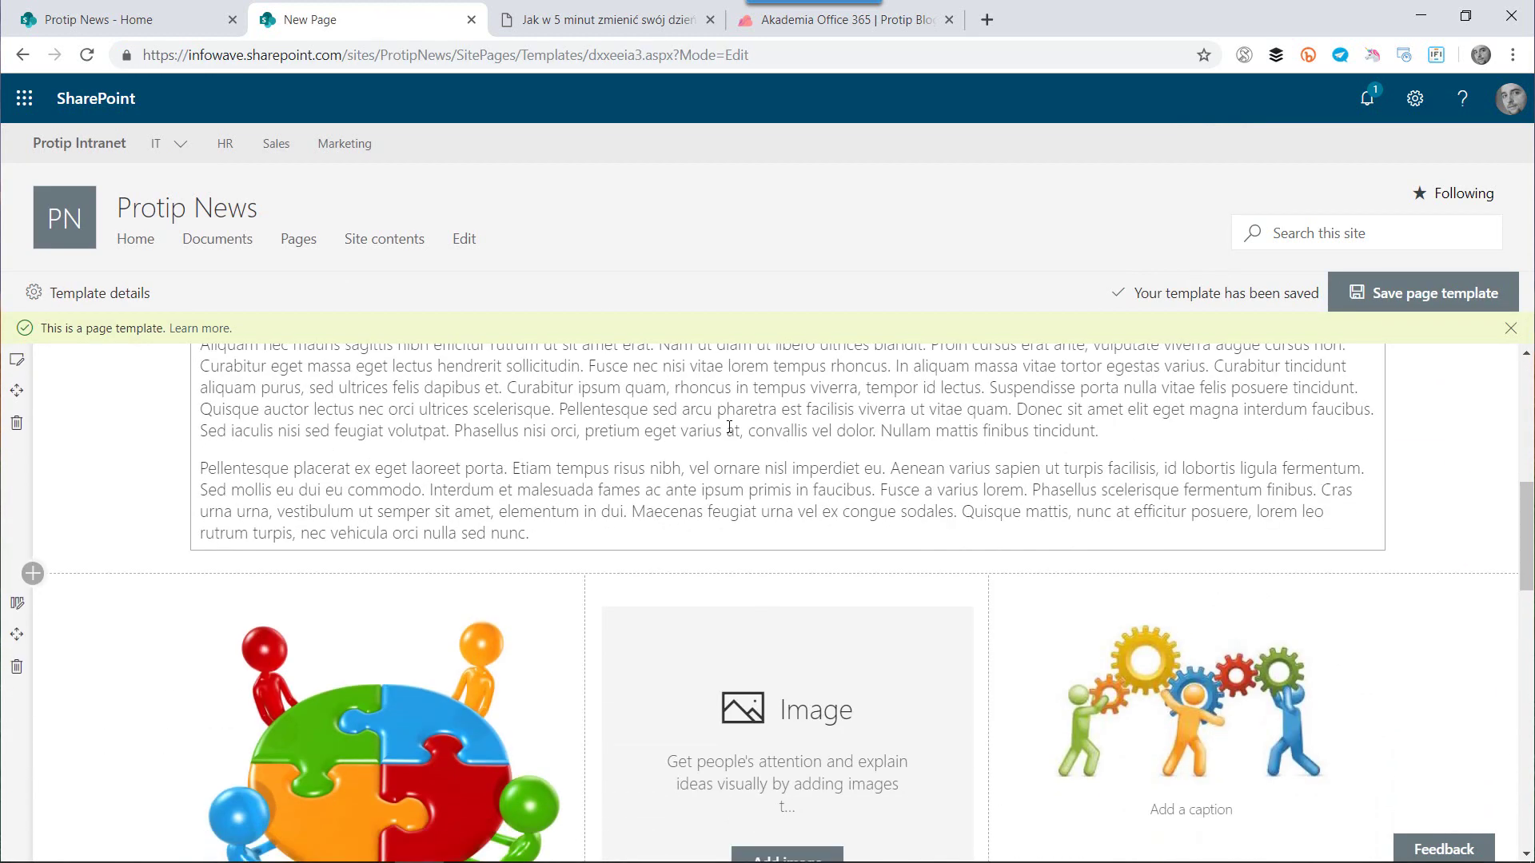
scroll(727, 427, "up", 9)
Step: Try to save the page template with its name left blank
left_click(1445, 273)
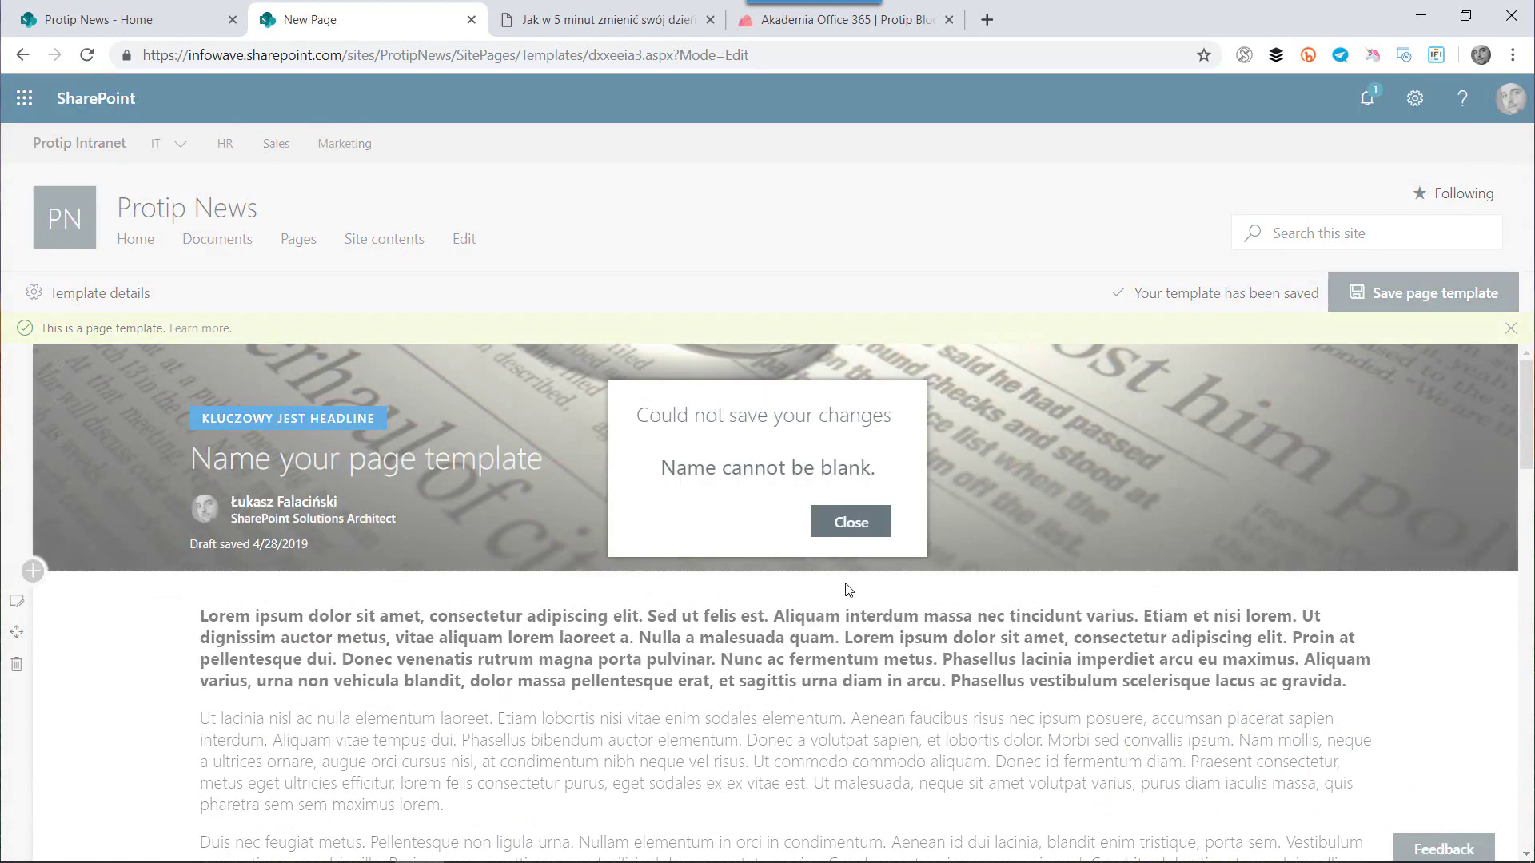
left_click(850, 520)
left_click(1422, 293)
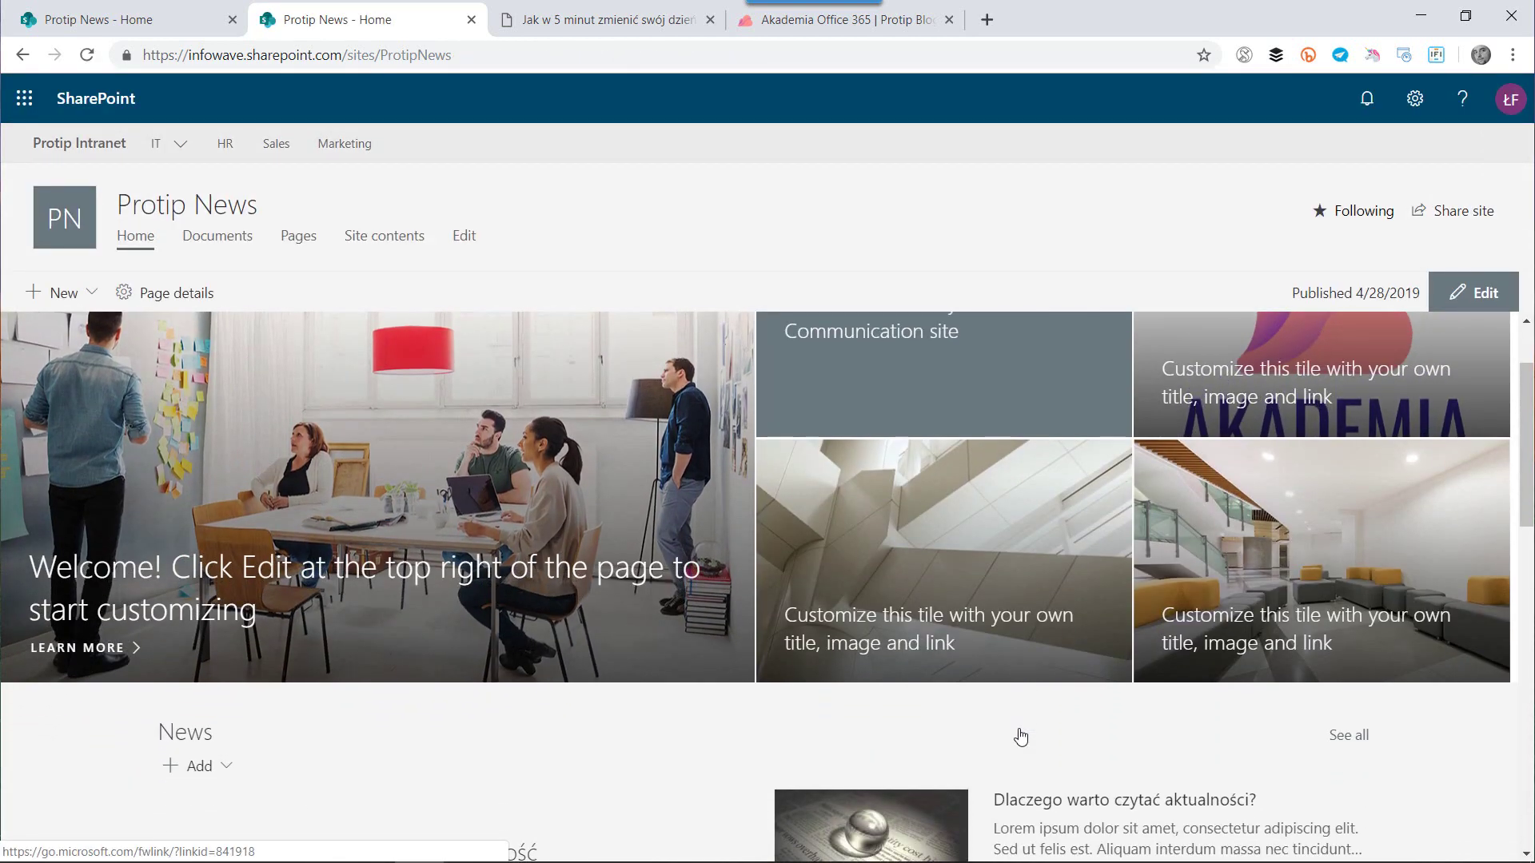
Step: Start an email news digest from the full news list with the posts "Nadzwyczajnie ważna aktualność", "Dlaczego warto czytać aktualności?" and "Microsoft Project 2019. Którą wersję wybrać?"
scroll(1021, 734, "down", 2)
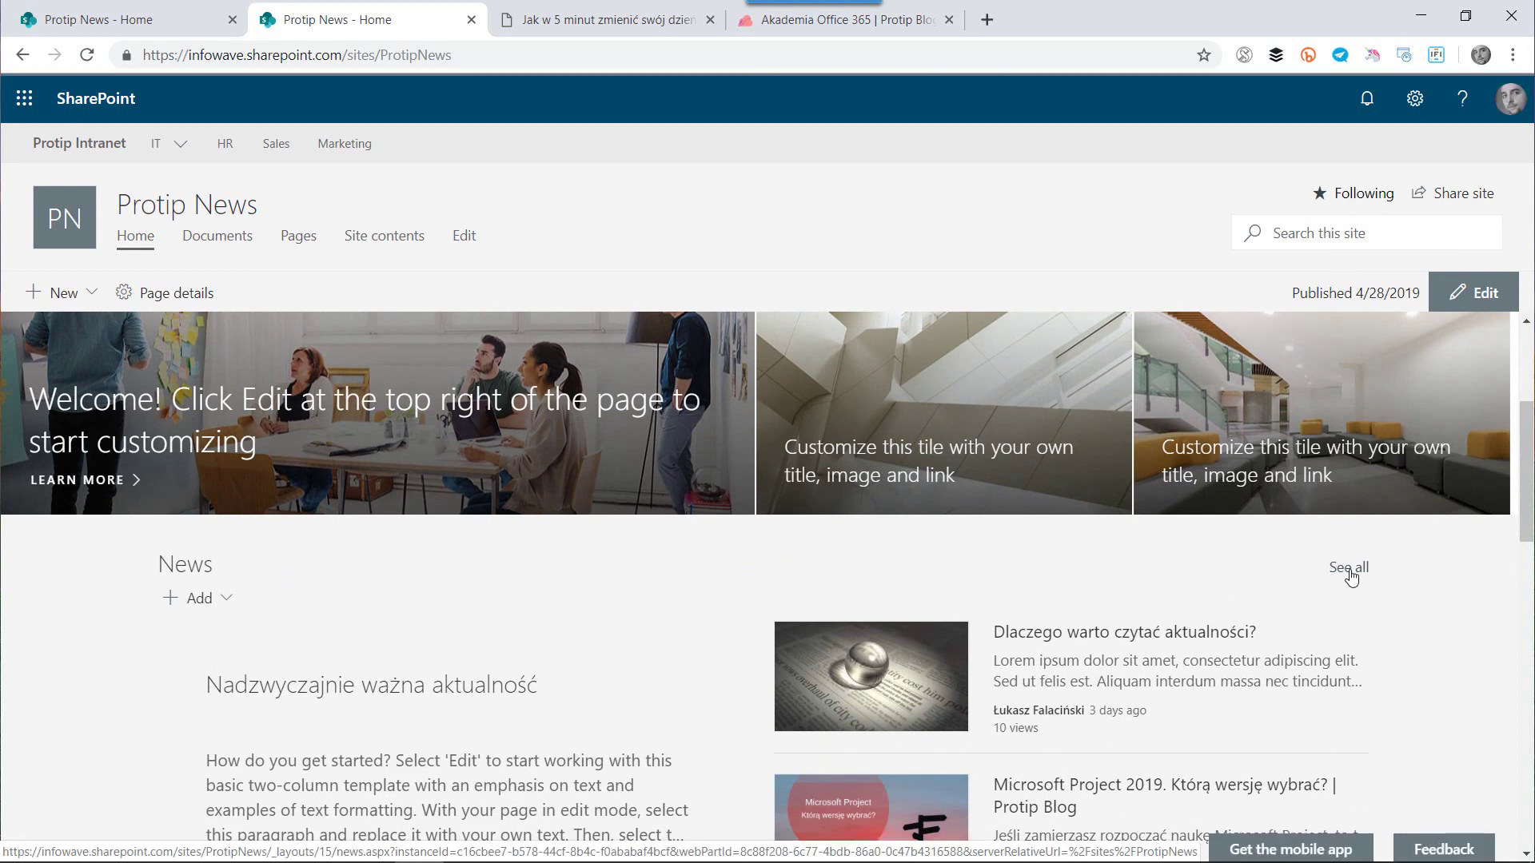
left_click(1349, 572)
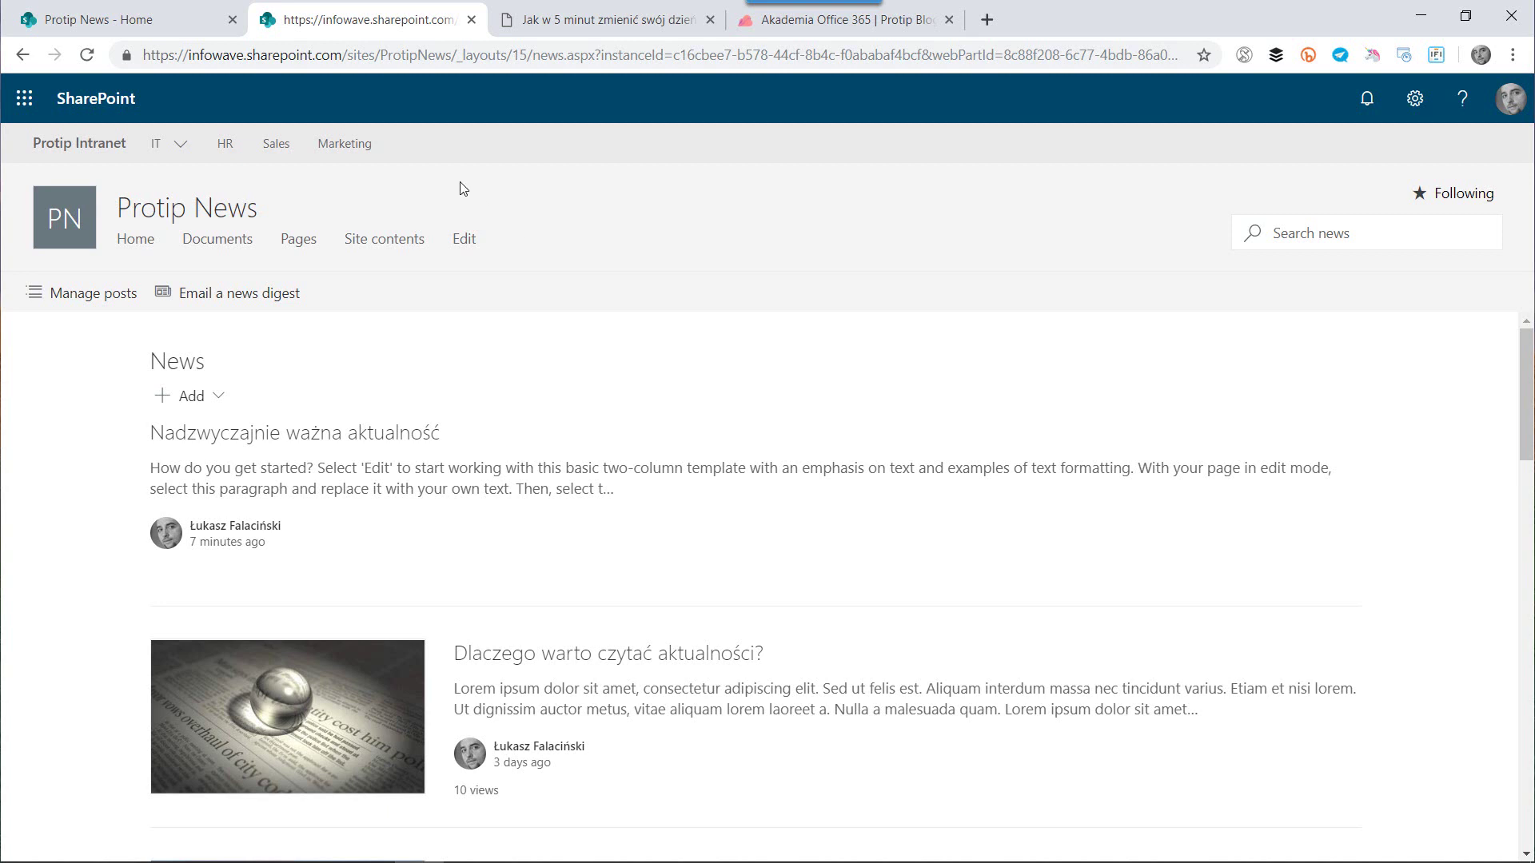
left_click(222, 302)
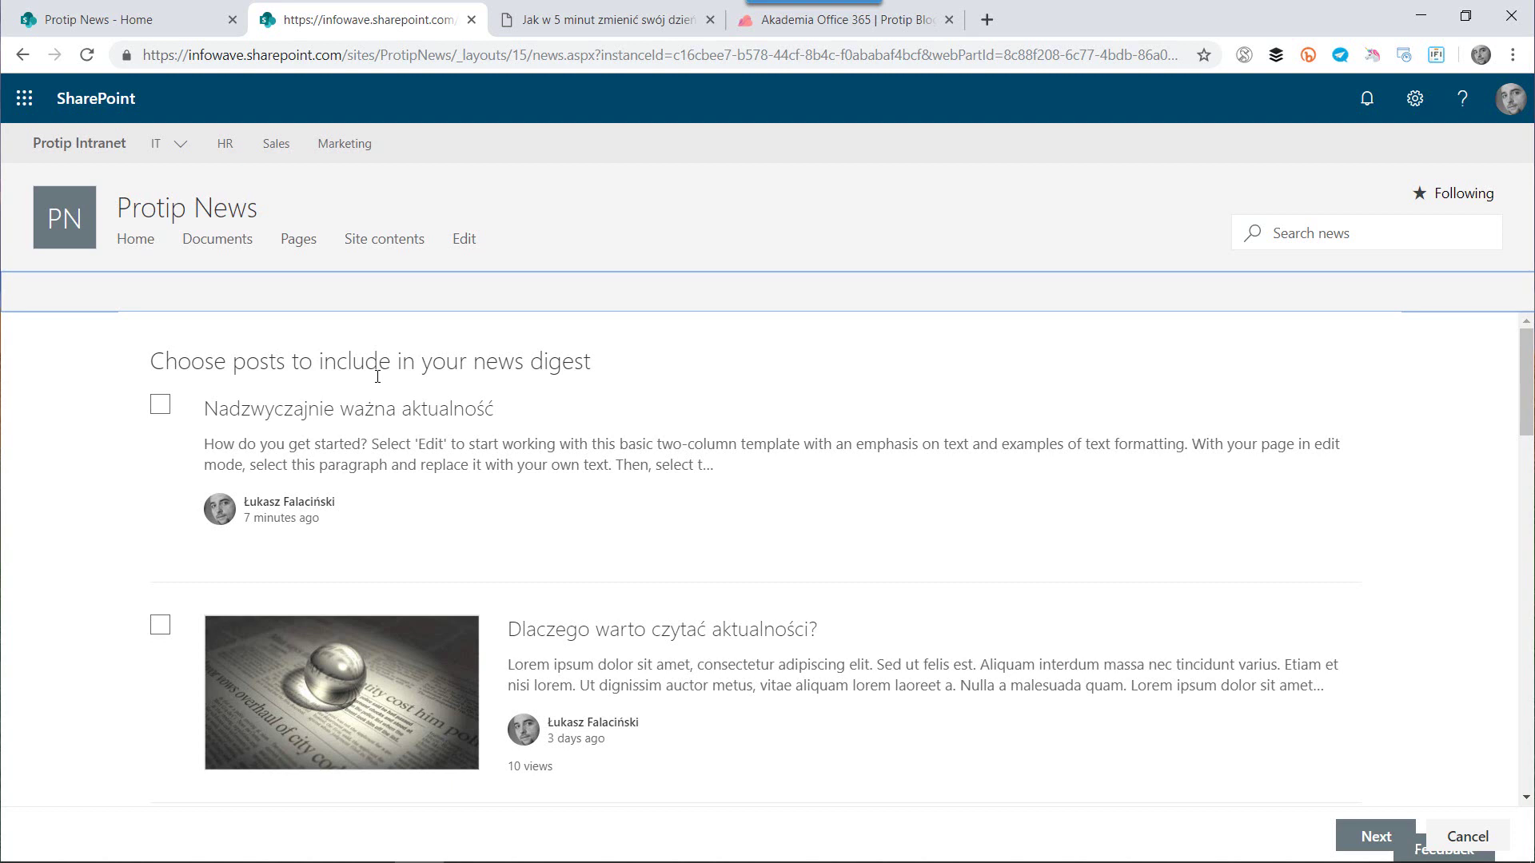
left_click(159, 405)
left_click(160, 630)
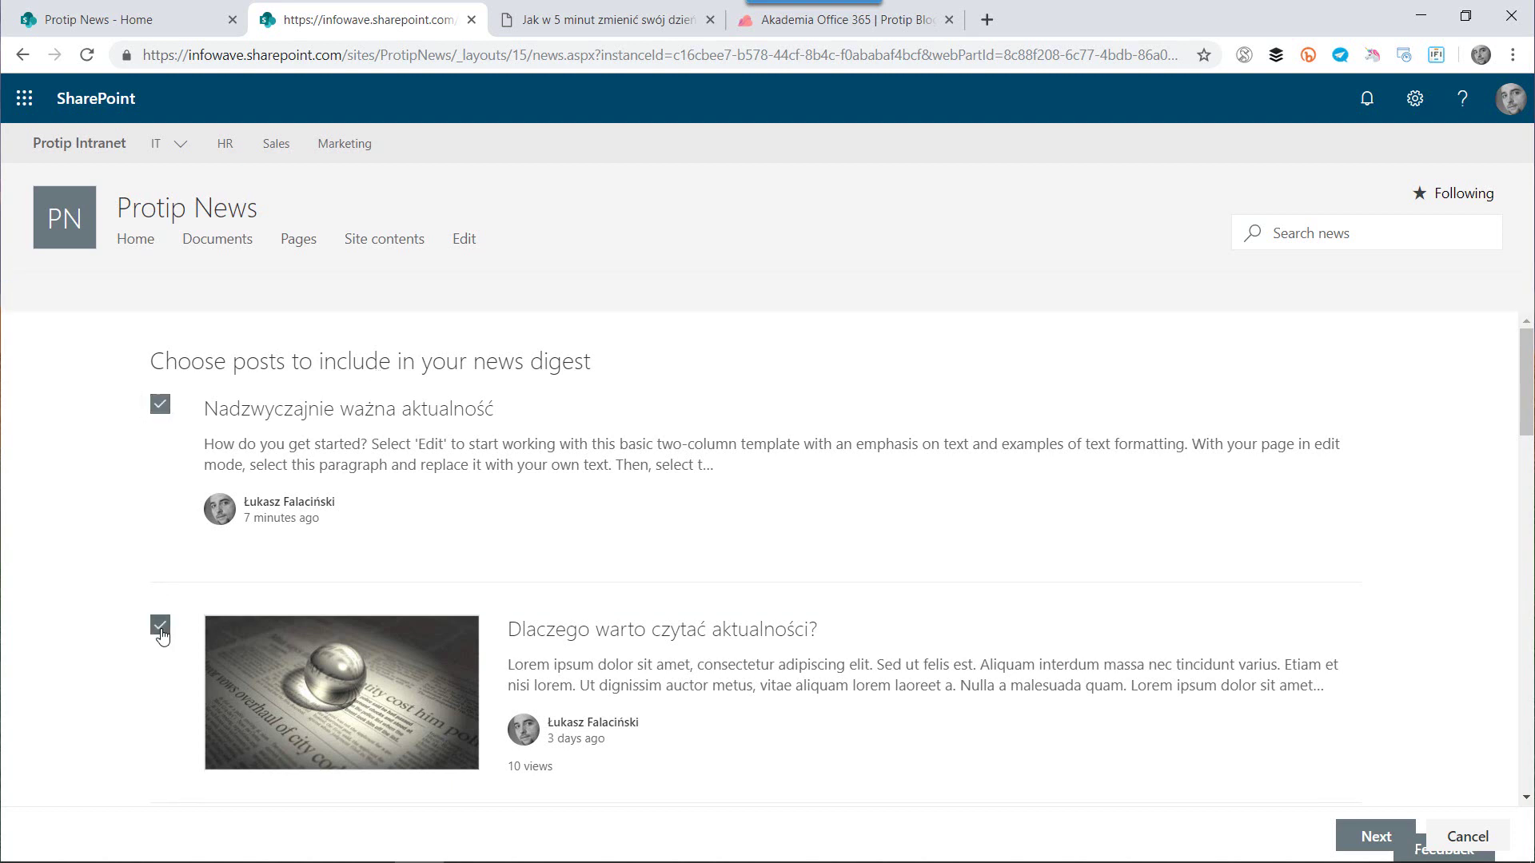
scroll(161, 634, "down", 4)
left_click(162, 521)
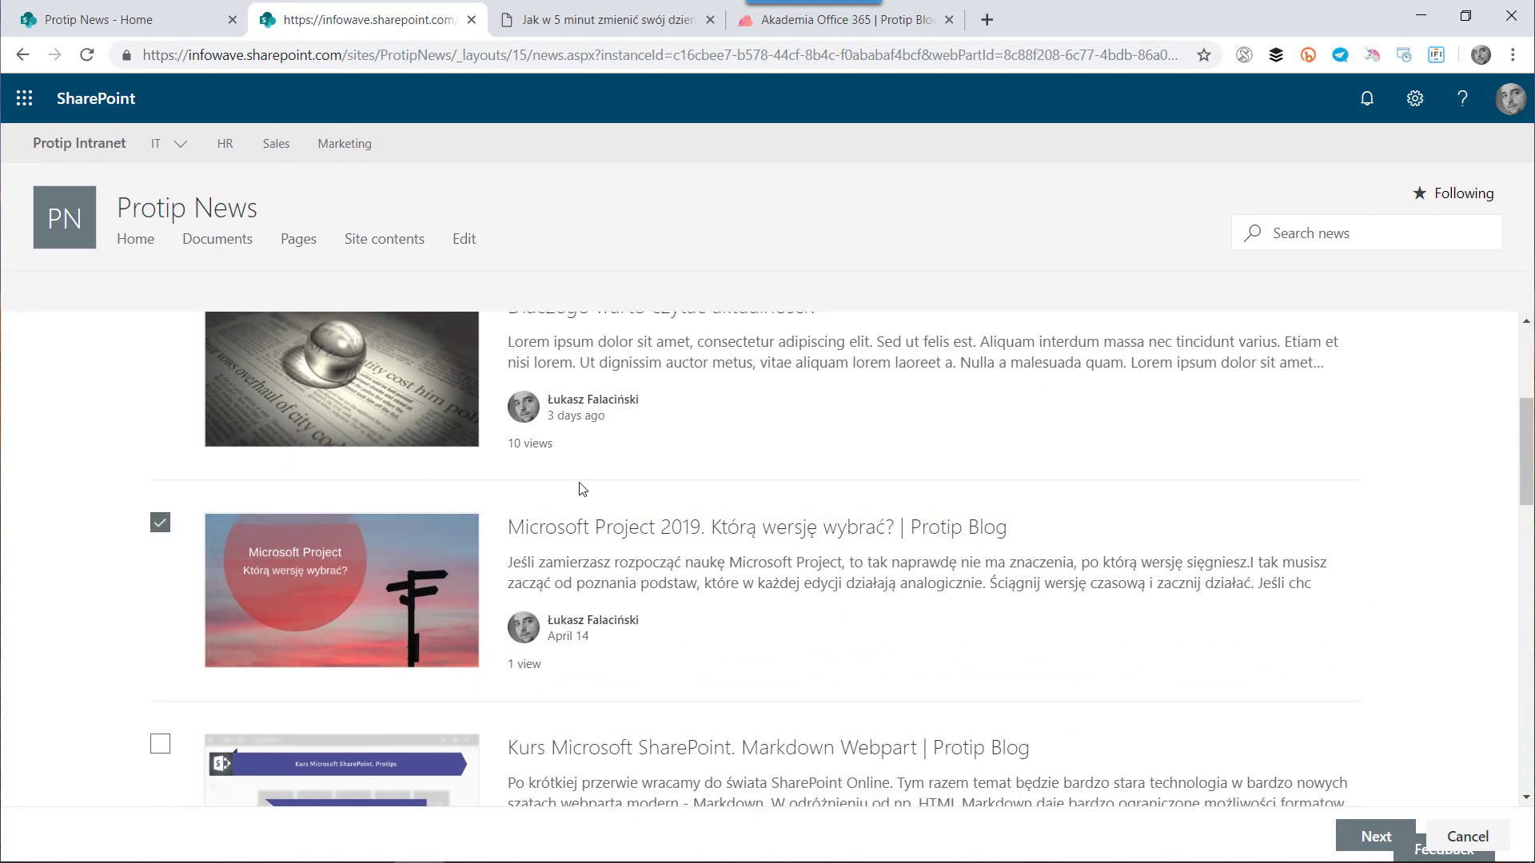
scroll(631, 499, "up", 4)
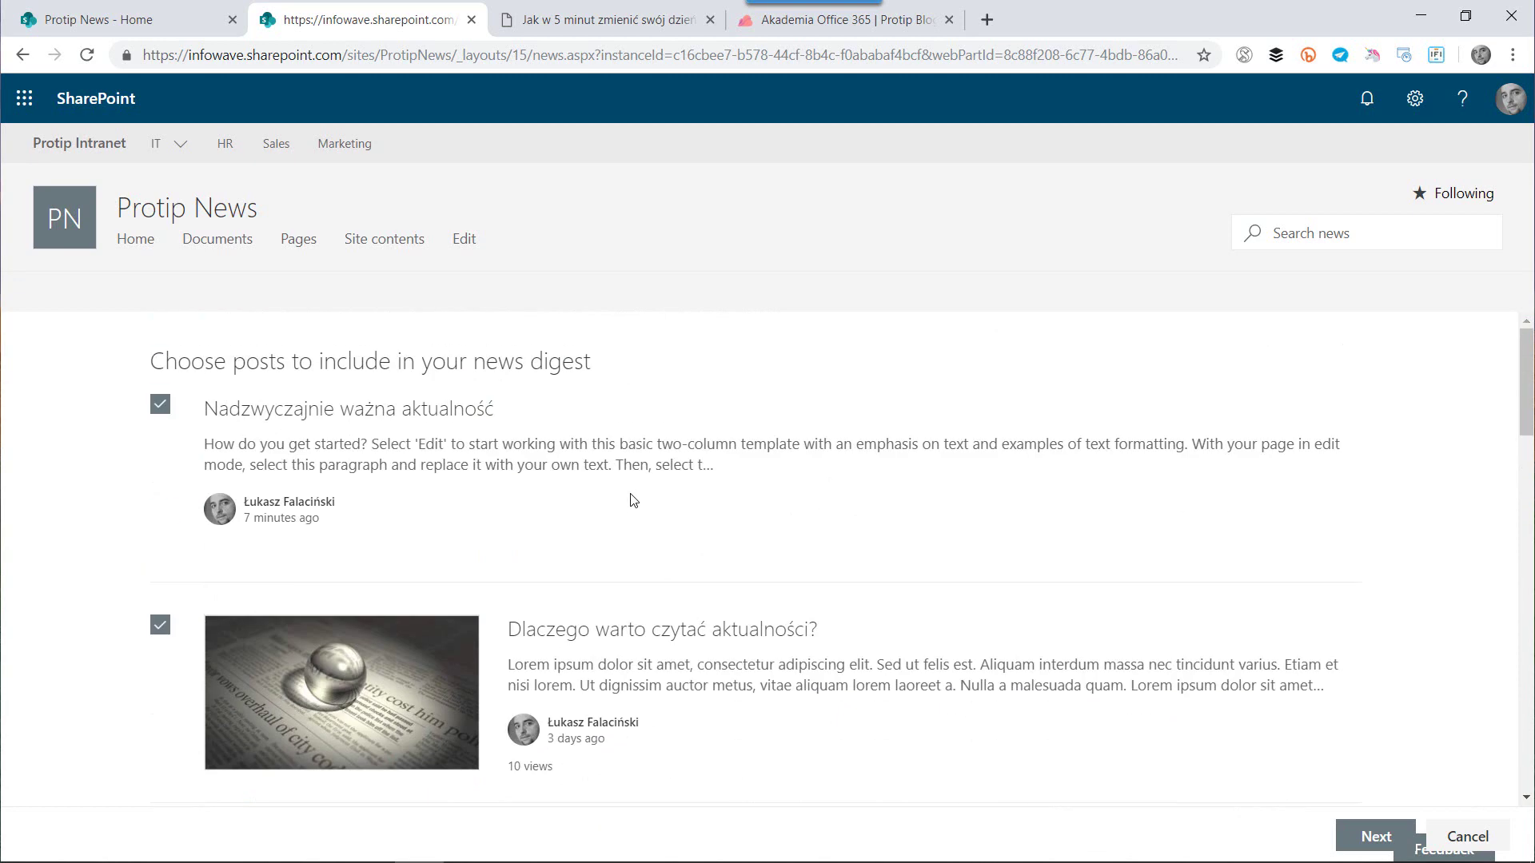
left_click(1372, 837)
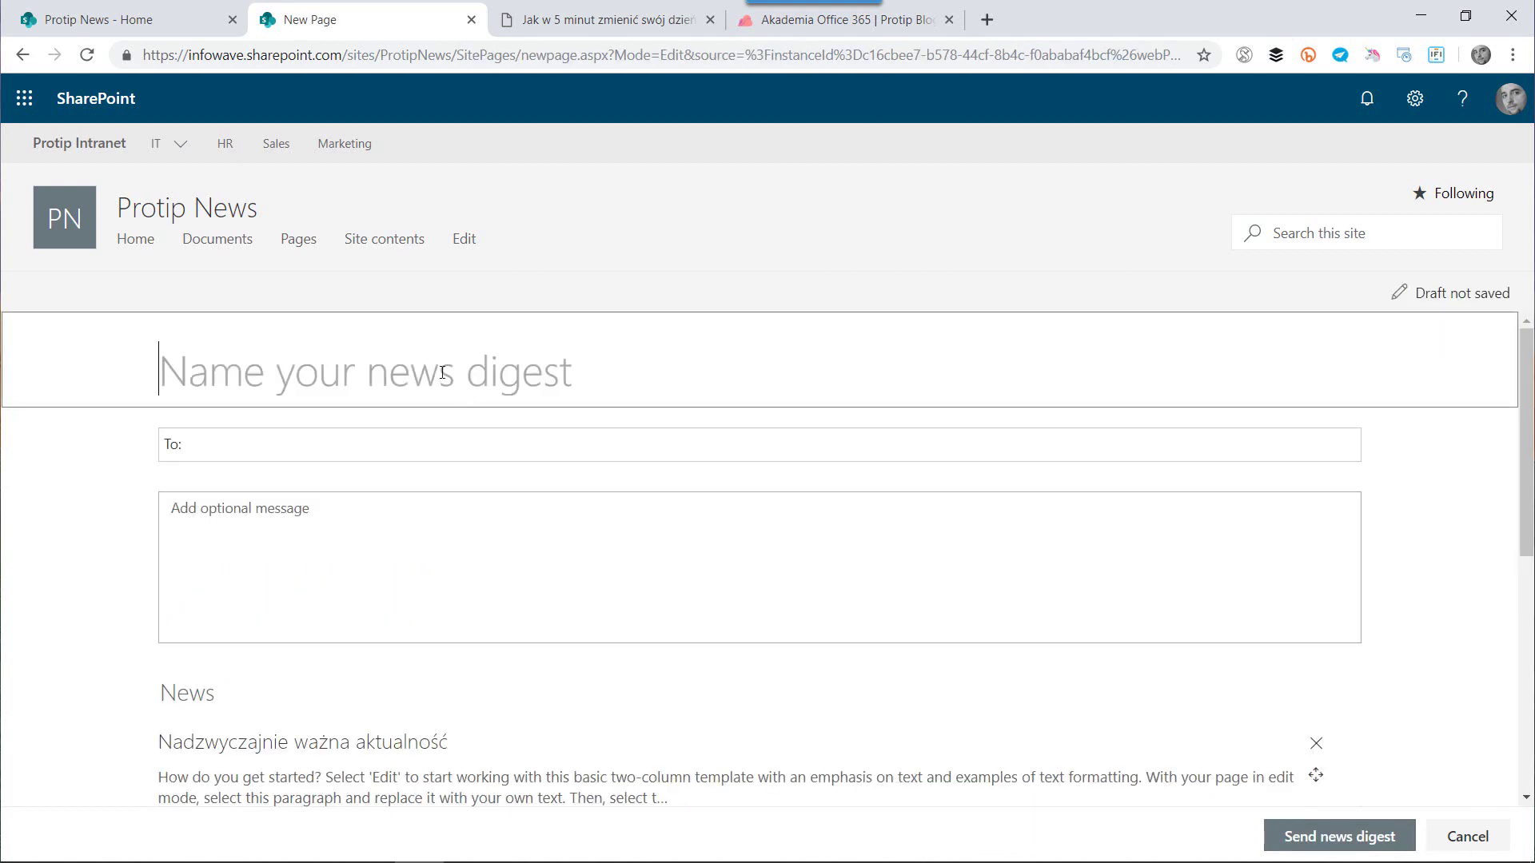
Step: Name the news digest "Kwiecień 2019", address it to Protip Blog with a Lorem ipsum message, and send it
type("Kwiecień 2019")
left_click(401, 438)
type("pro")
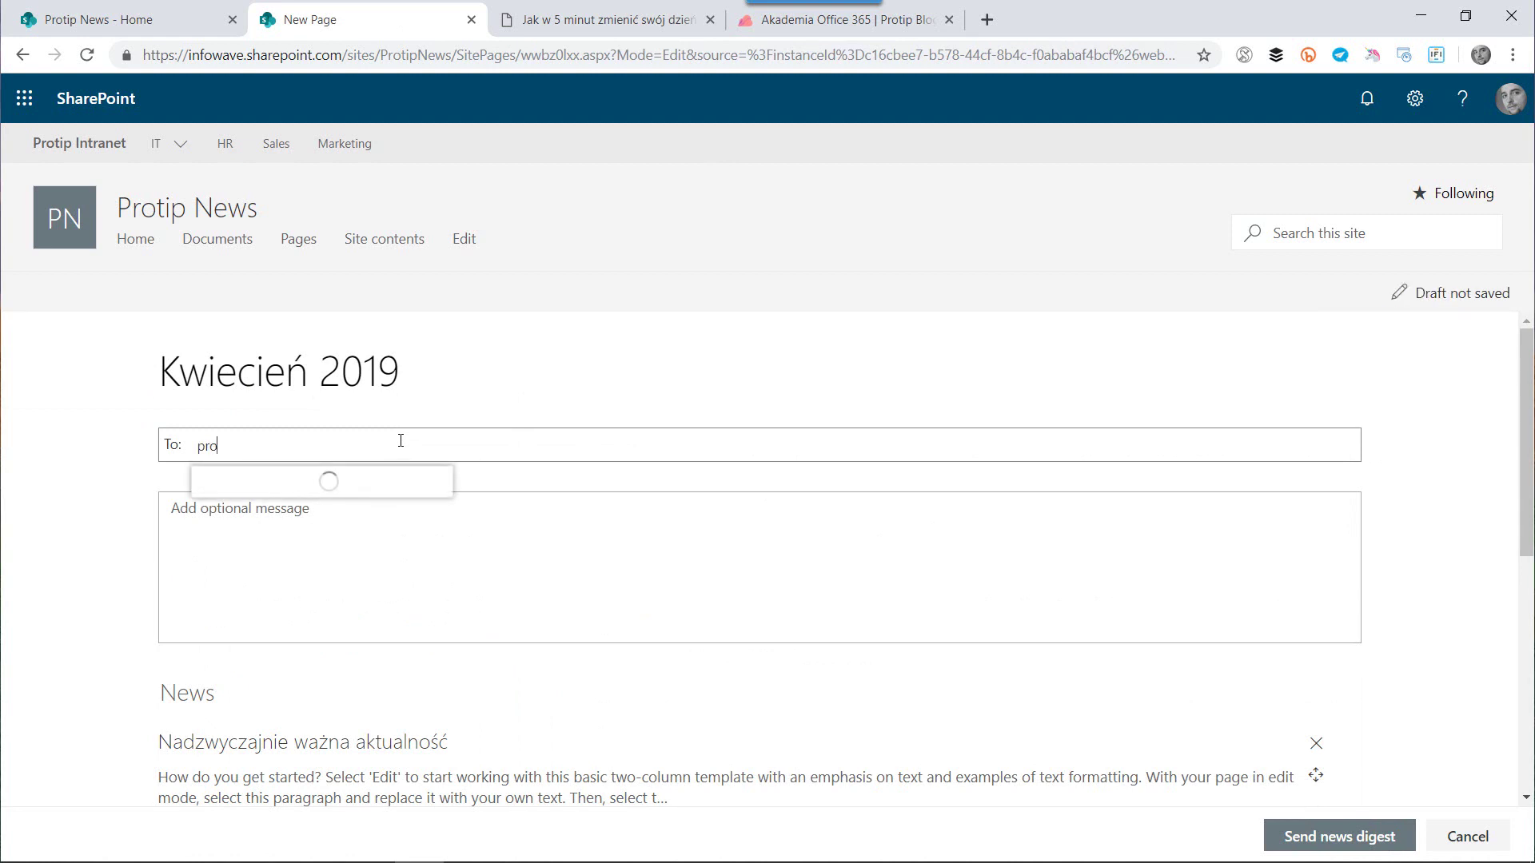
type("t")
left_click(370, 478)
left_click(313, 537)
type("_")
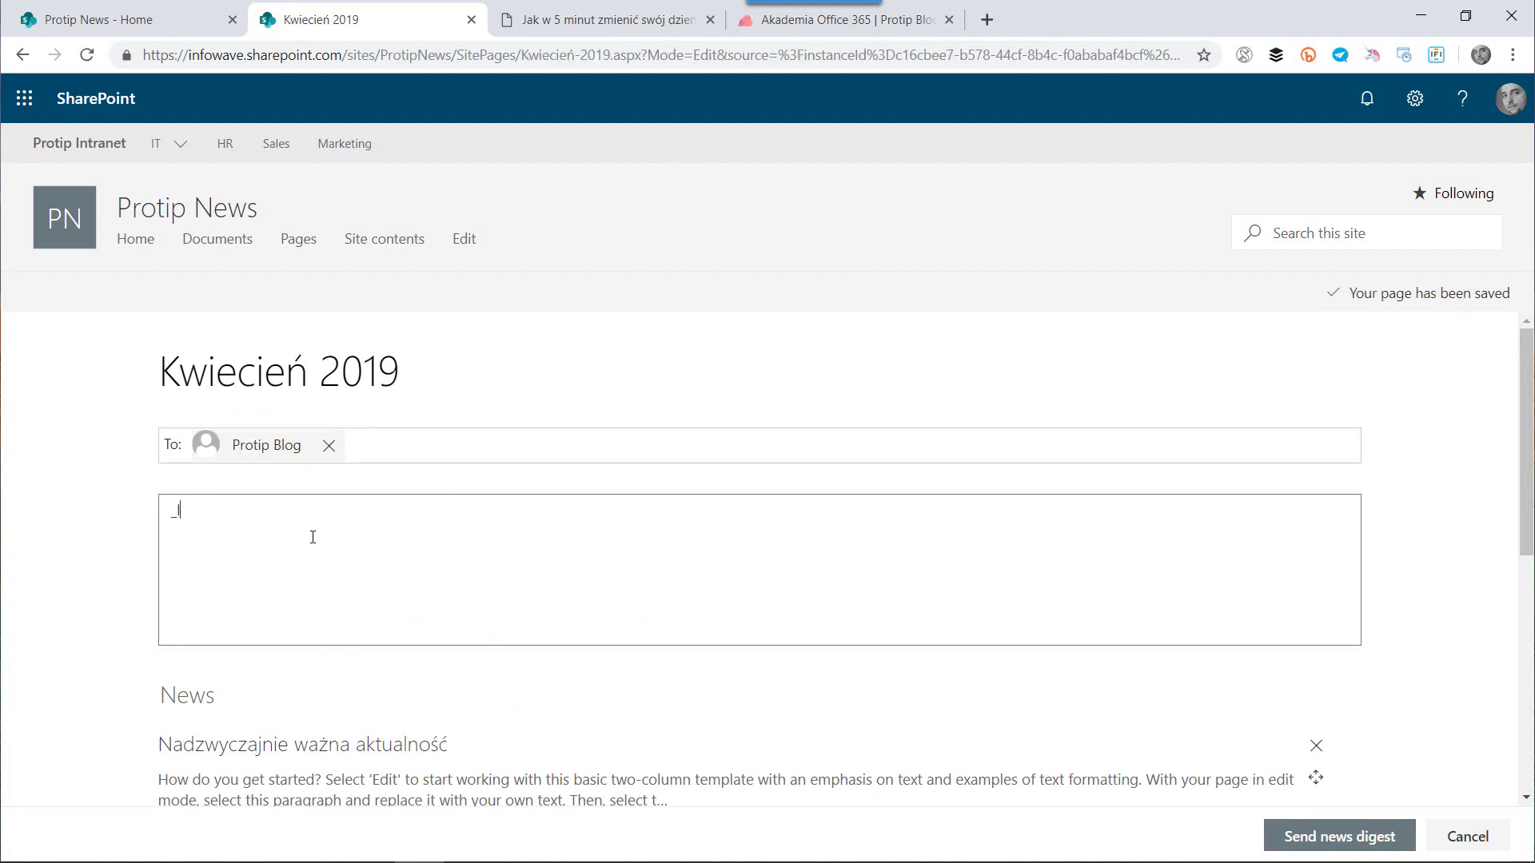
type("lsd")
left_click(1368, 836)
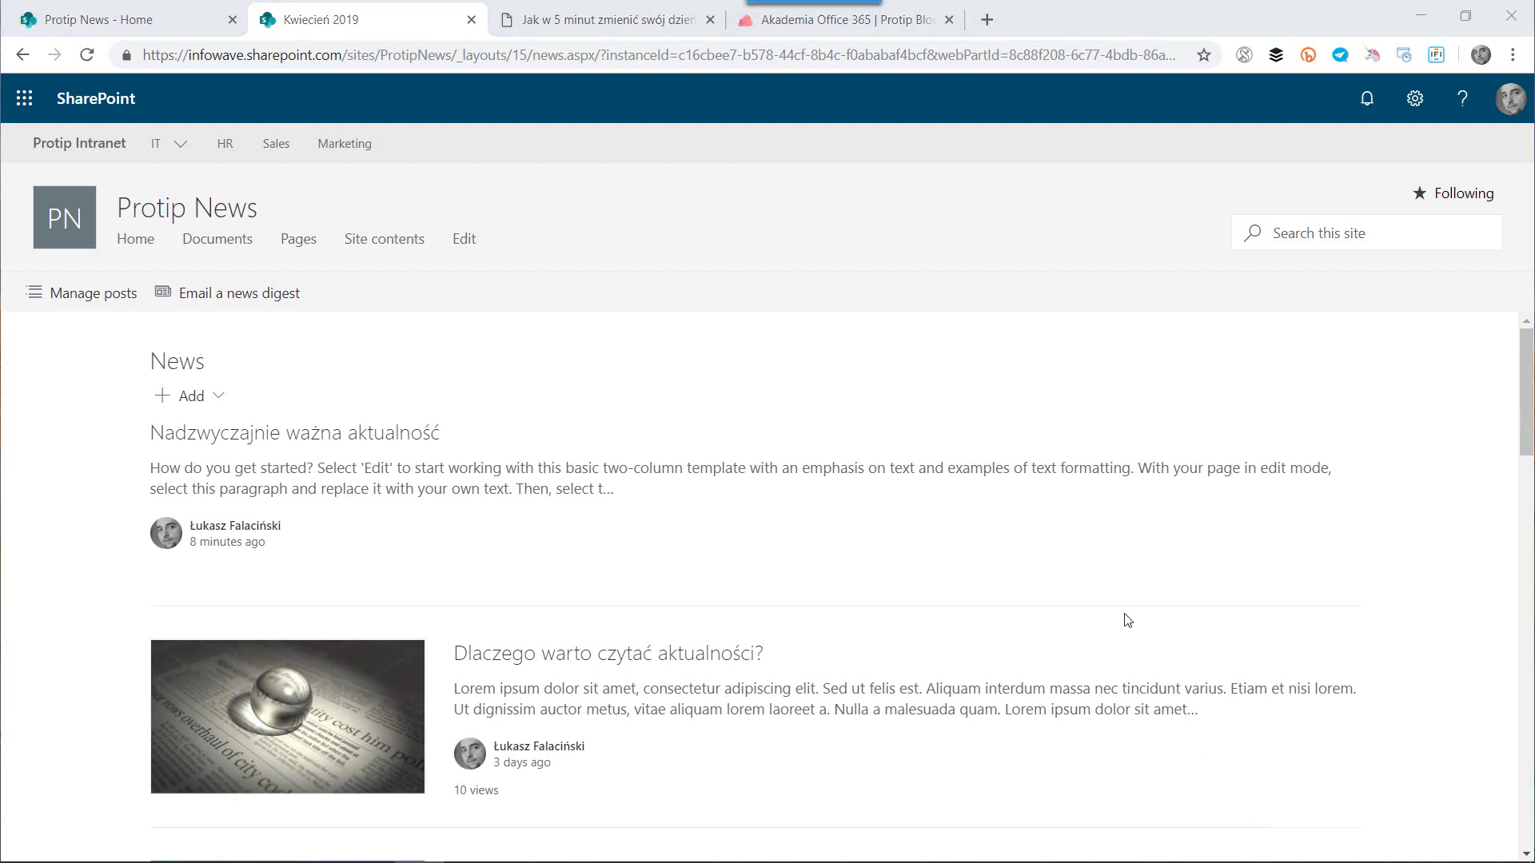
Step: Switch to Outlook and read the emails that share the "Dlaczego warto czytać aktualności?" post and the "Kwiecień 2019" digest
key("alt+Tab")
key("alt+Tab")
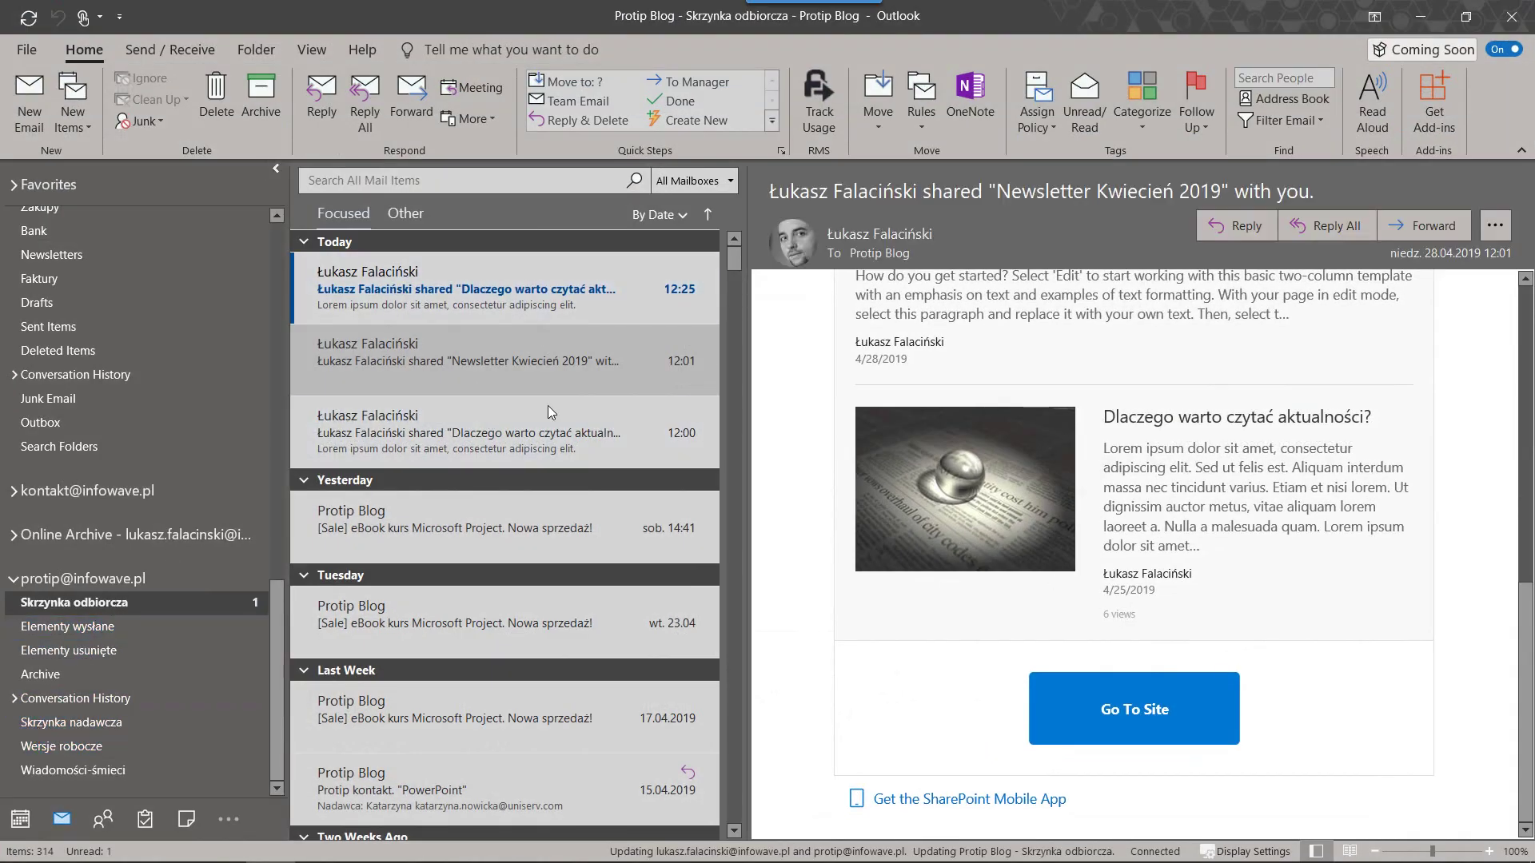
left_click(463, 372)
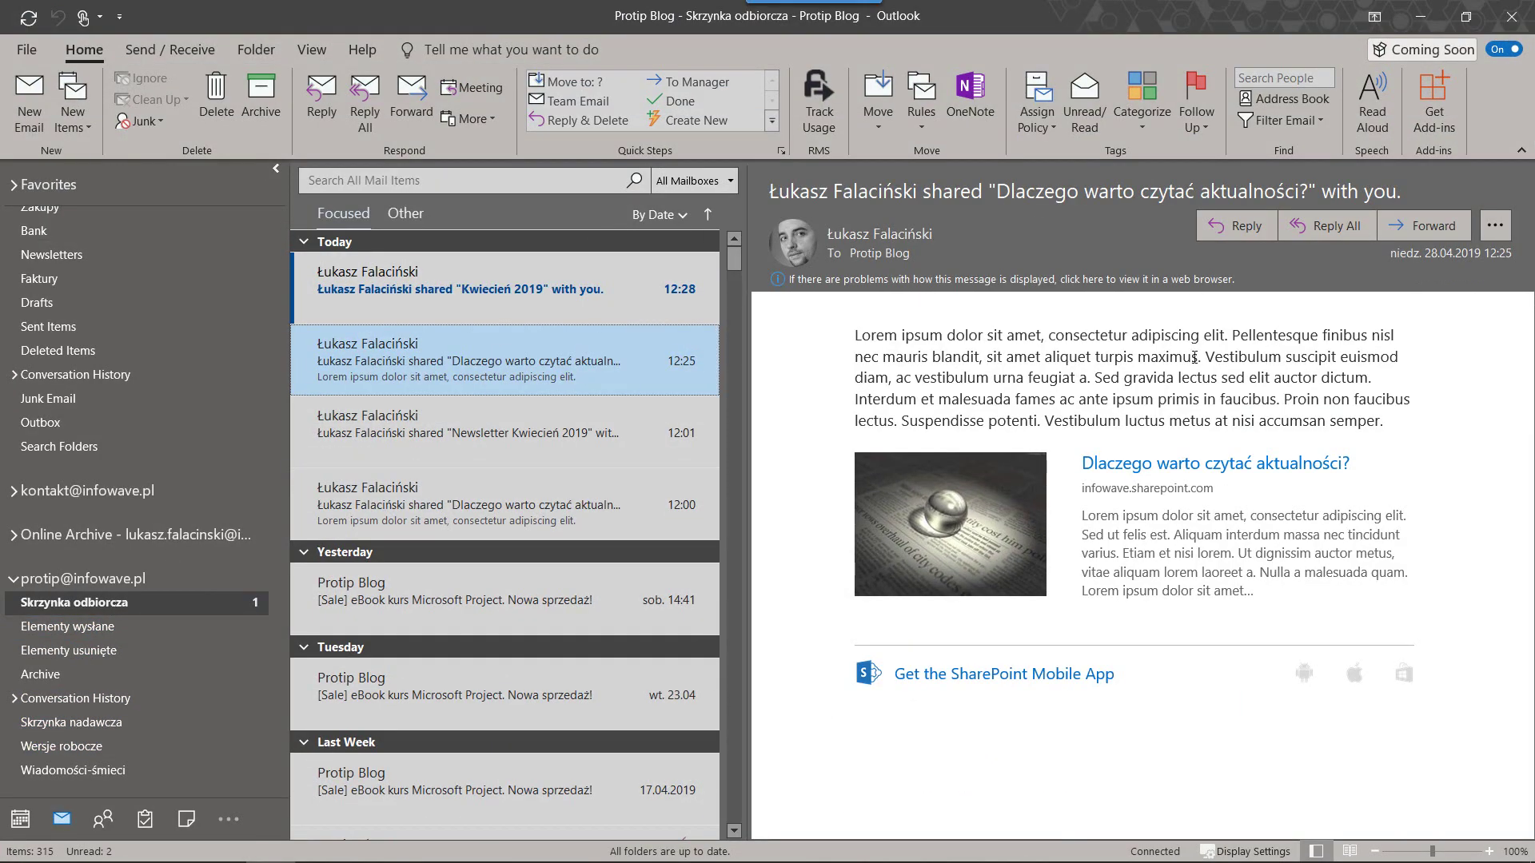
left_click(509, 296)
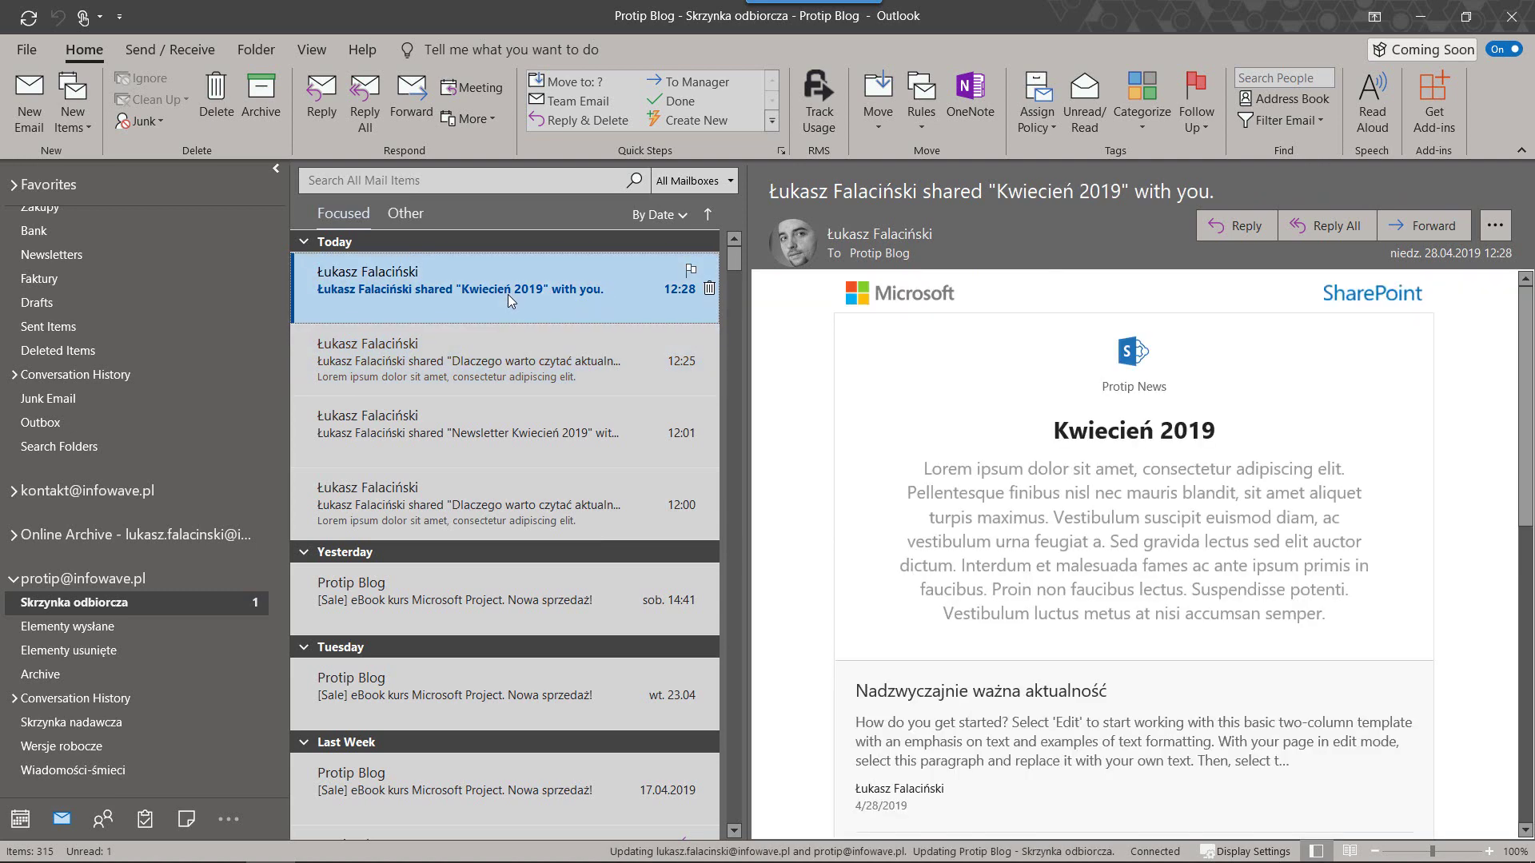
left_click(1038, 592)
scroll(1038, 592, "down", 10)
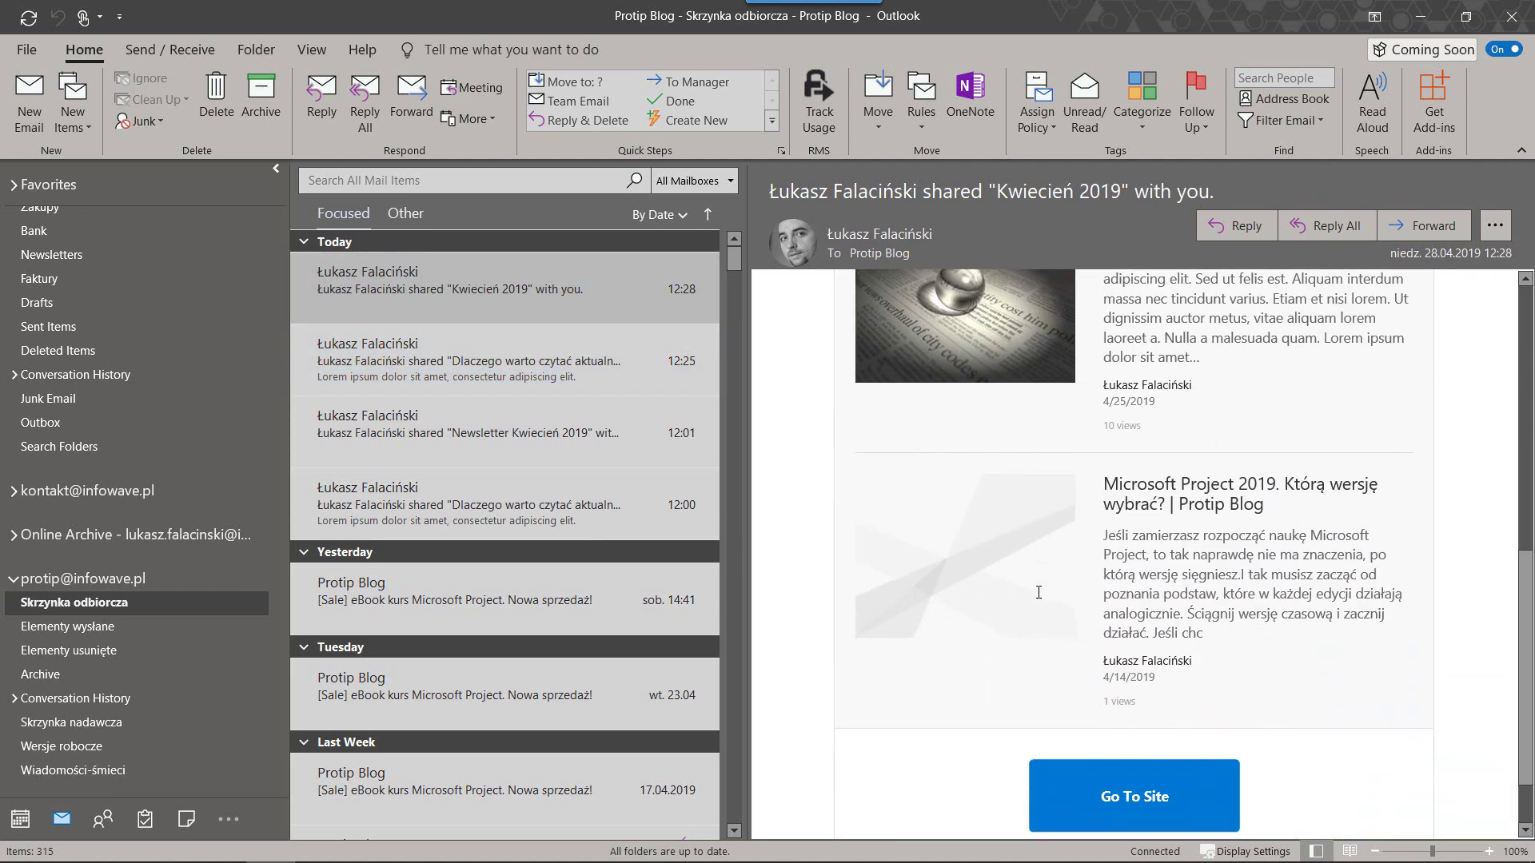
scroll(1038, 592, "up", 8)
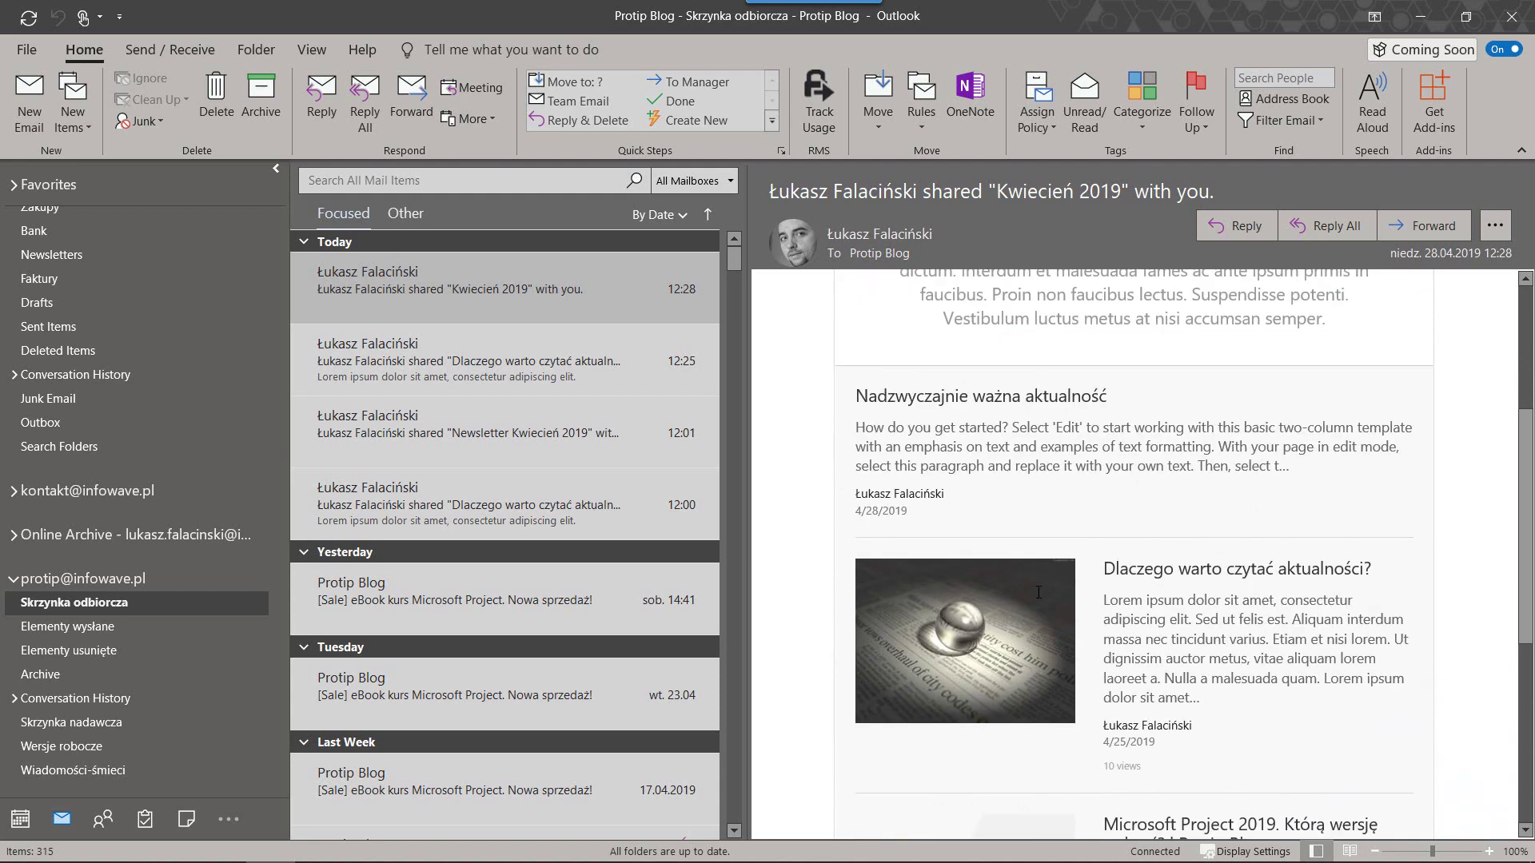
scroll(1000, 681, "up", 2)
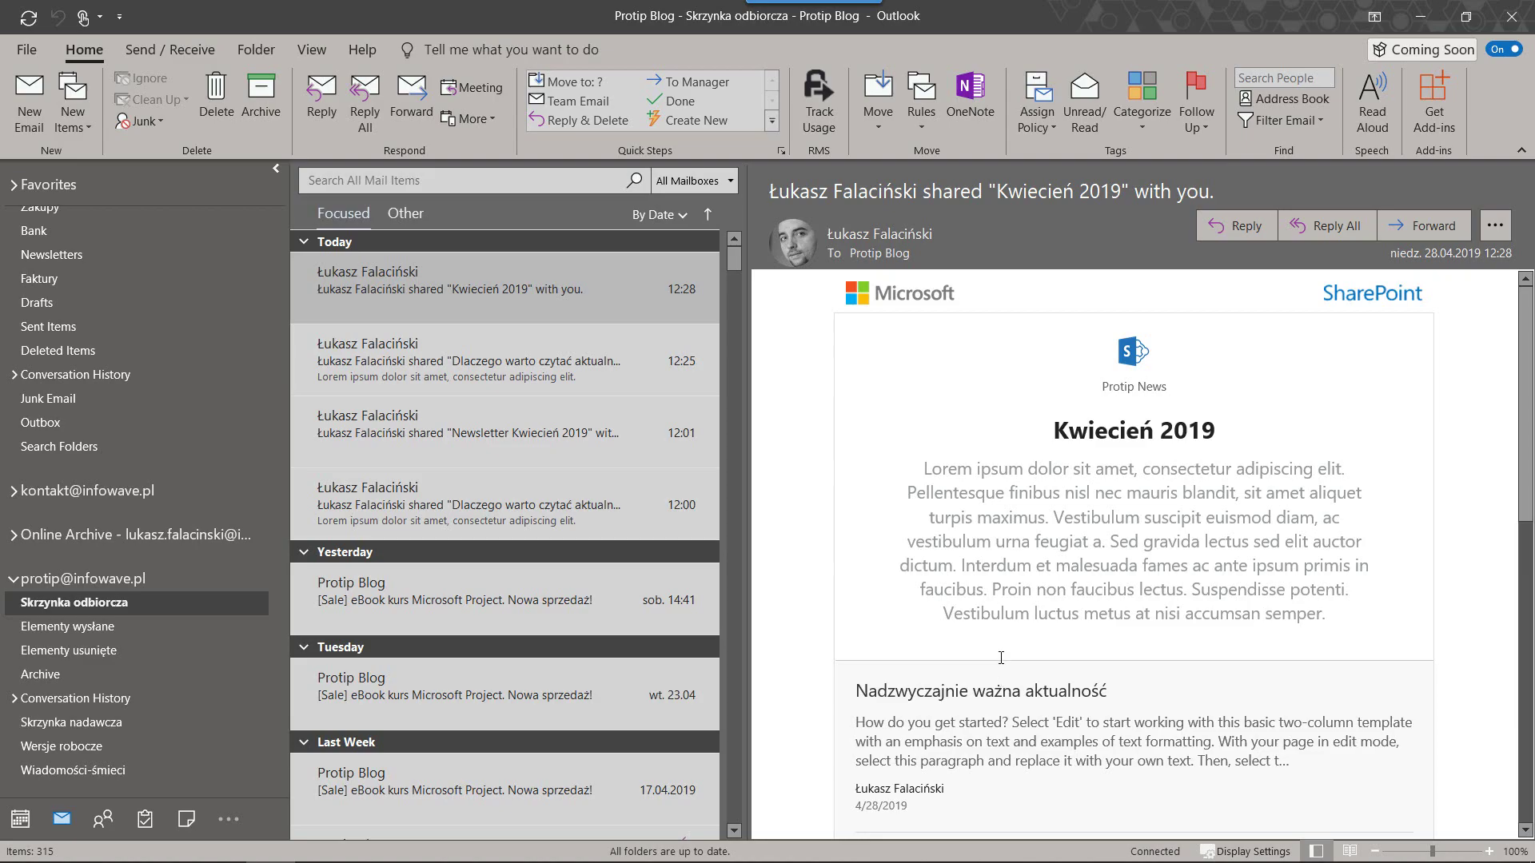
Step: Switch back to SharePoint in the browser and view the site's page library by author
left_click(1421, 16)
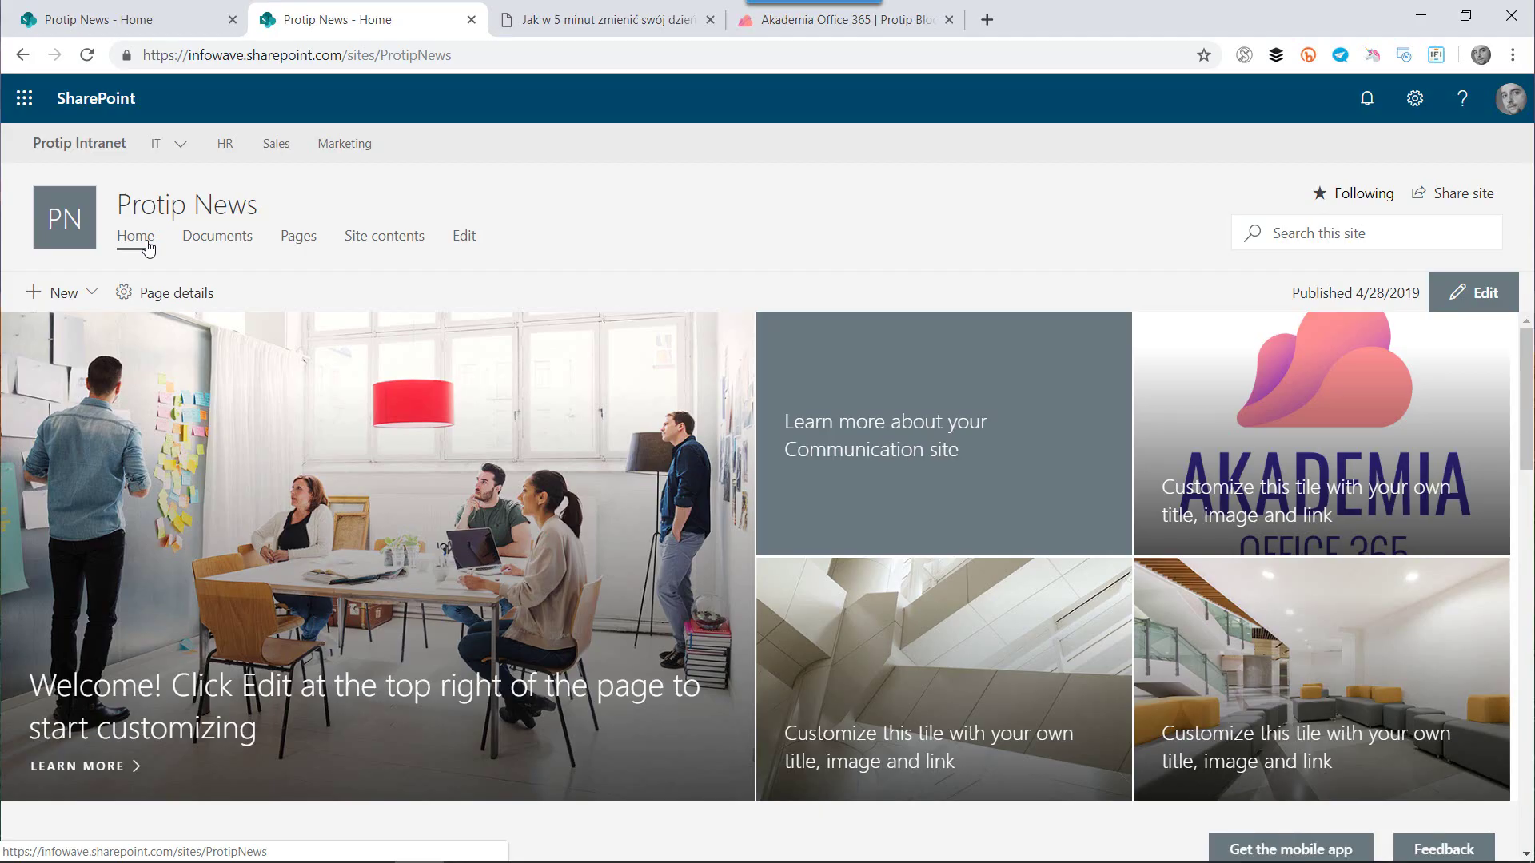
left_click(303, 245)
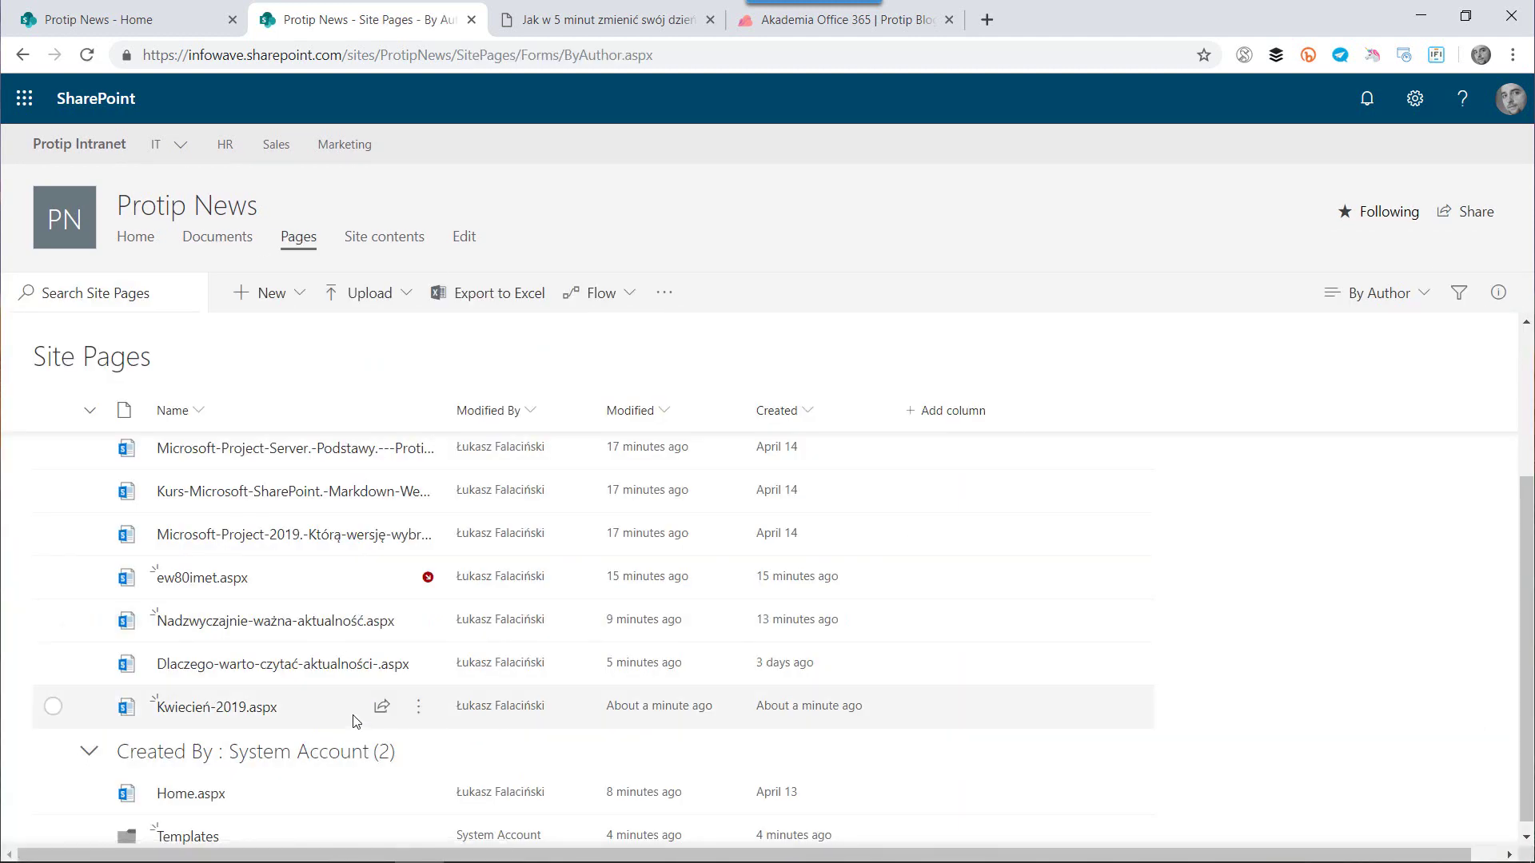
Step: Add a single line of text column named "Kategoria" to the Site Pages library
mouse_move(356, 721)
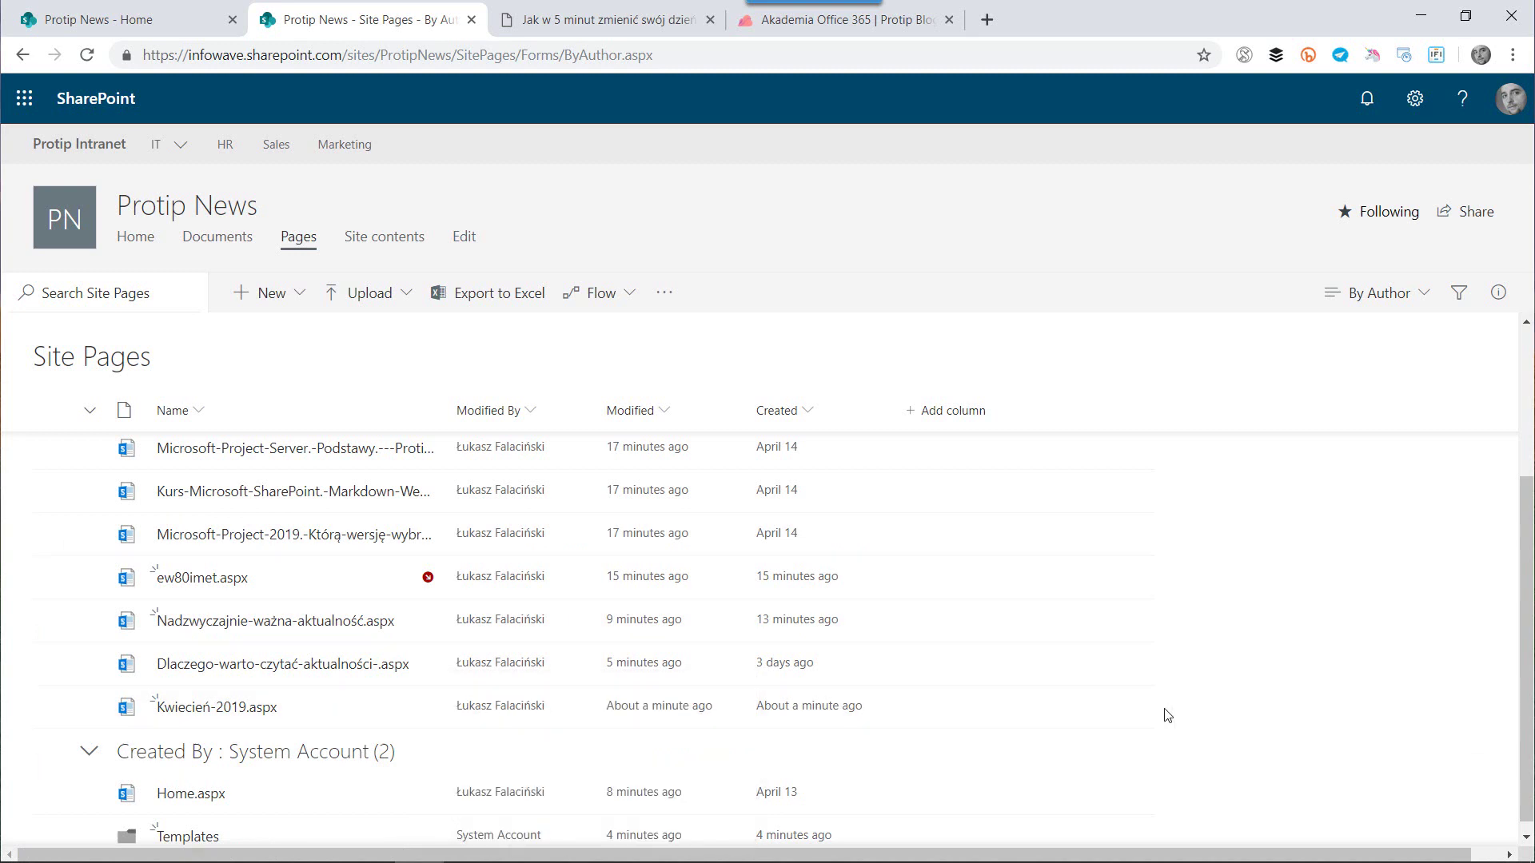
scroll(1165, 712, "up", 3)
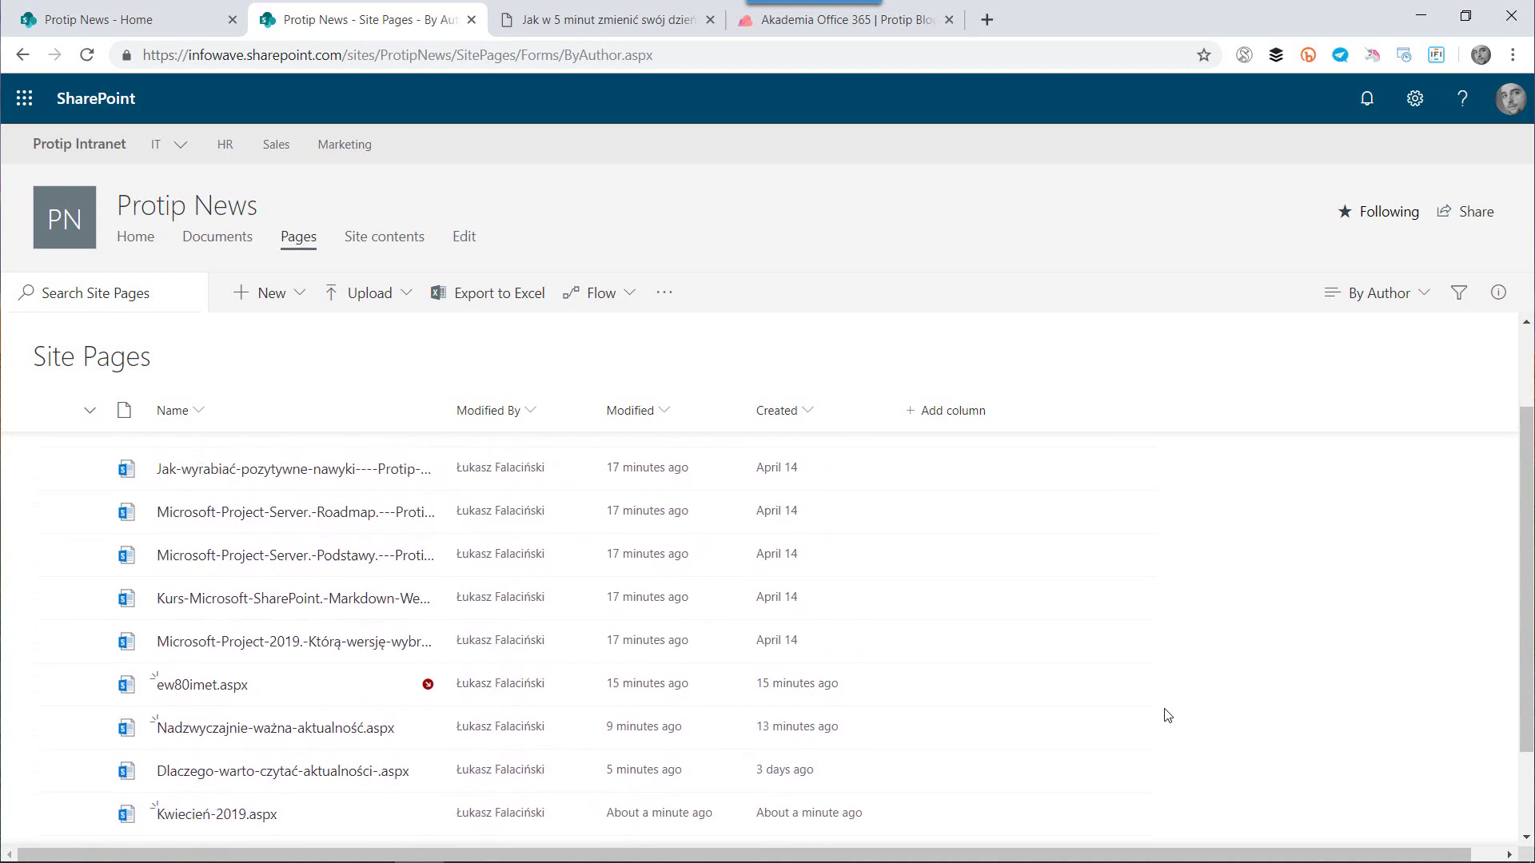
left_click(945, 417)
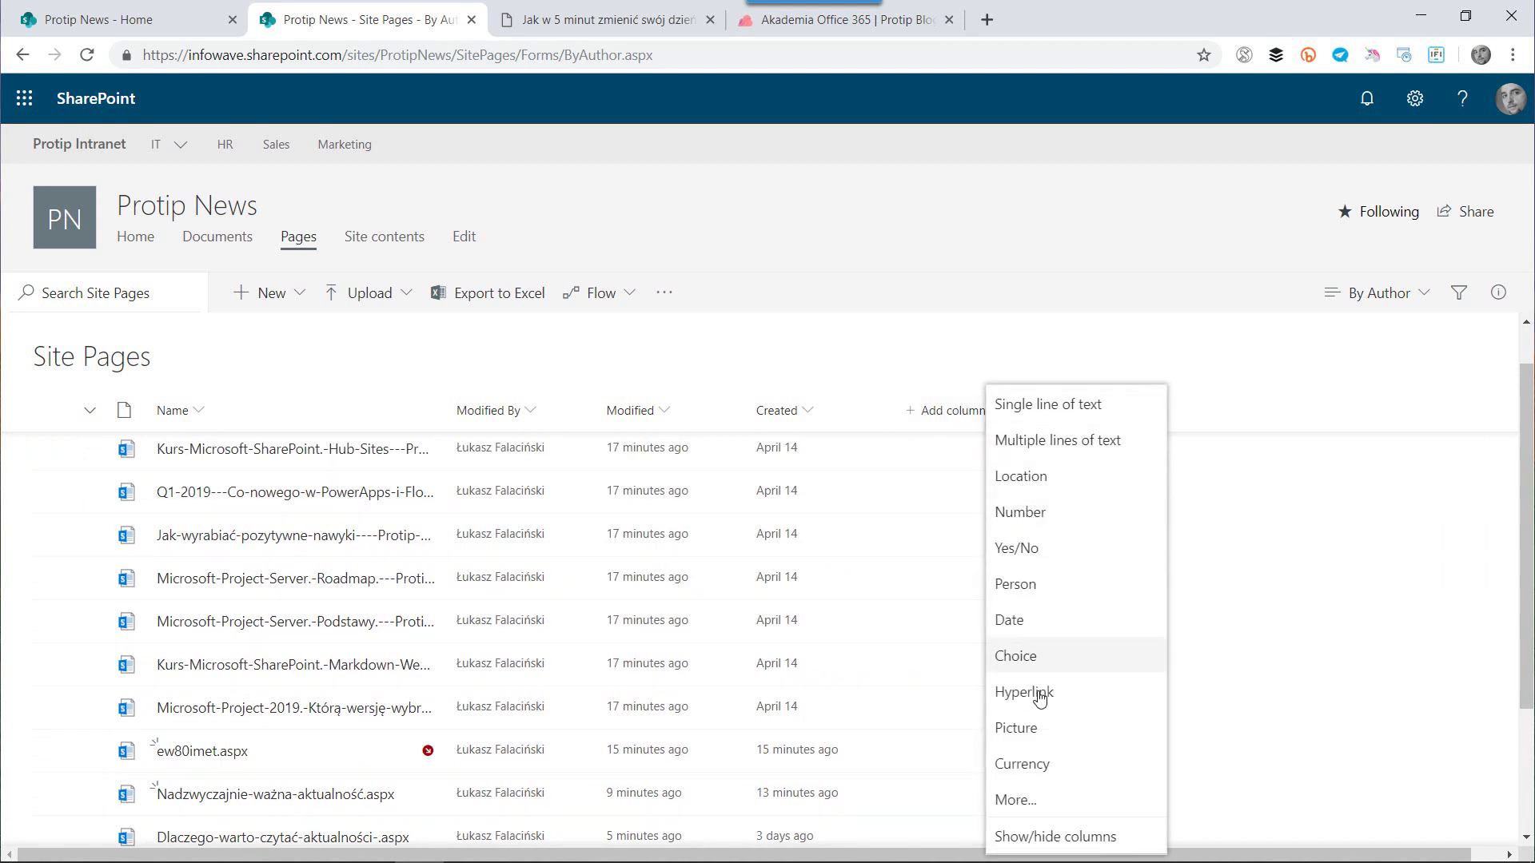
left_click(1047, 404)
type("Kategoria")
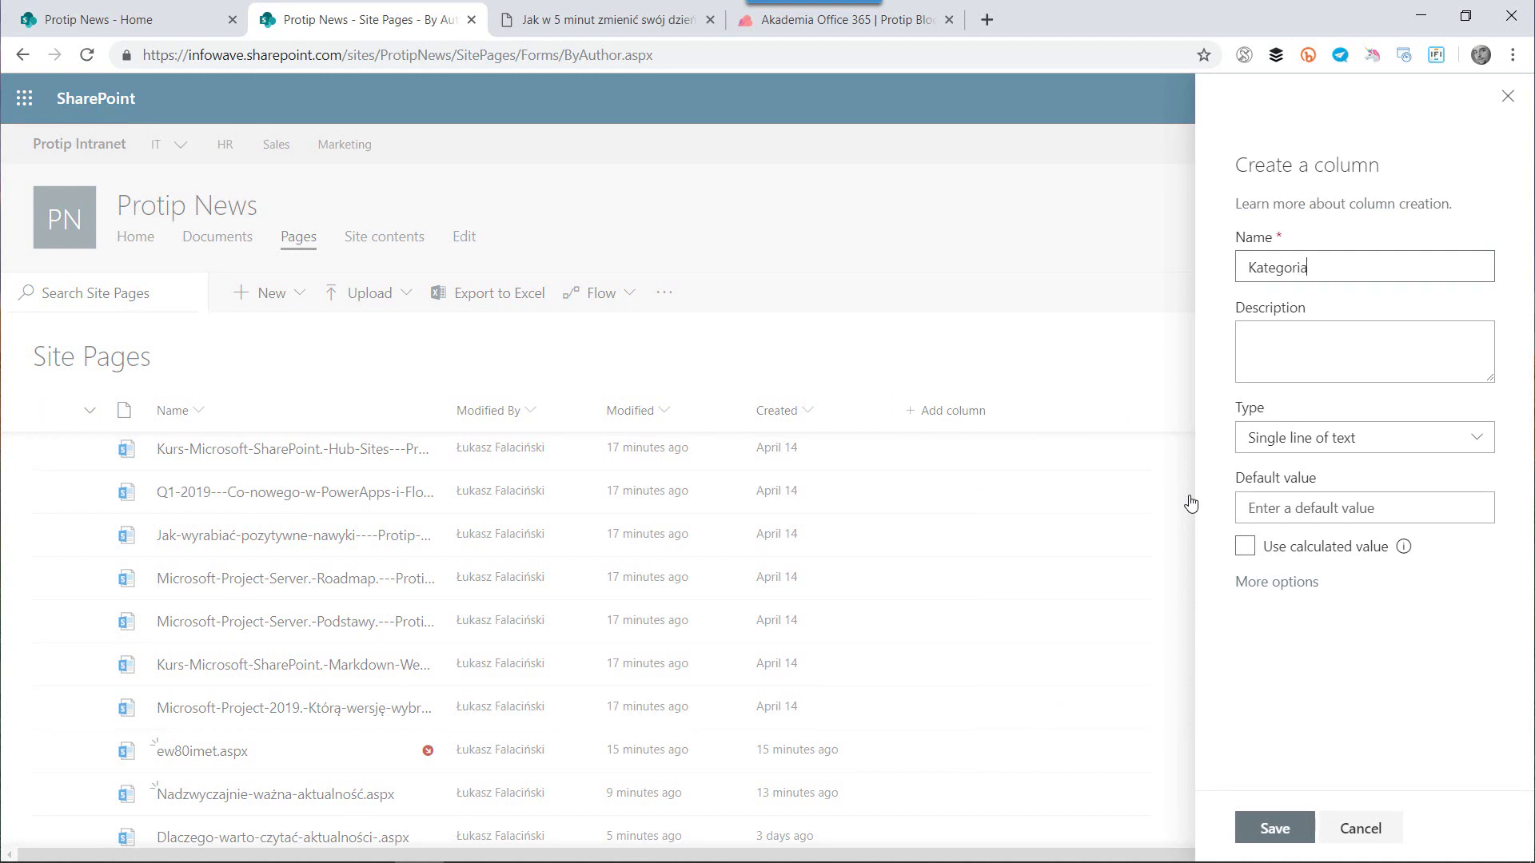
left_click(1351, 438)
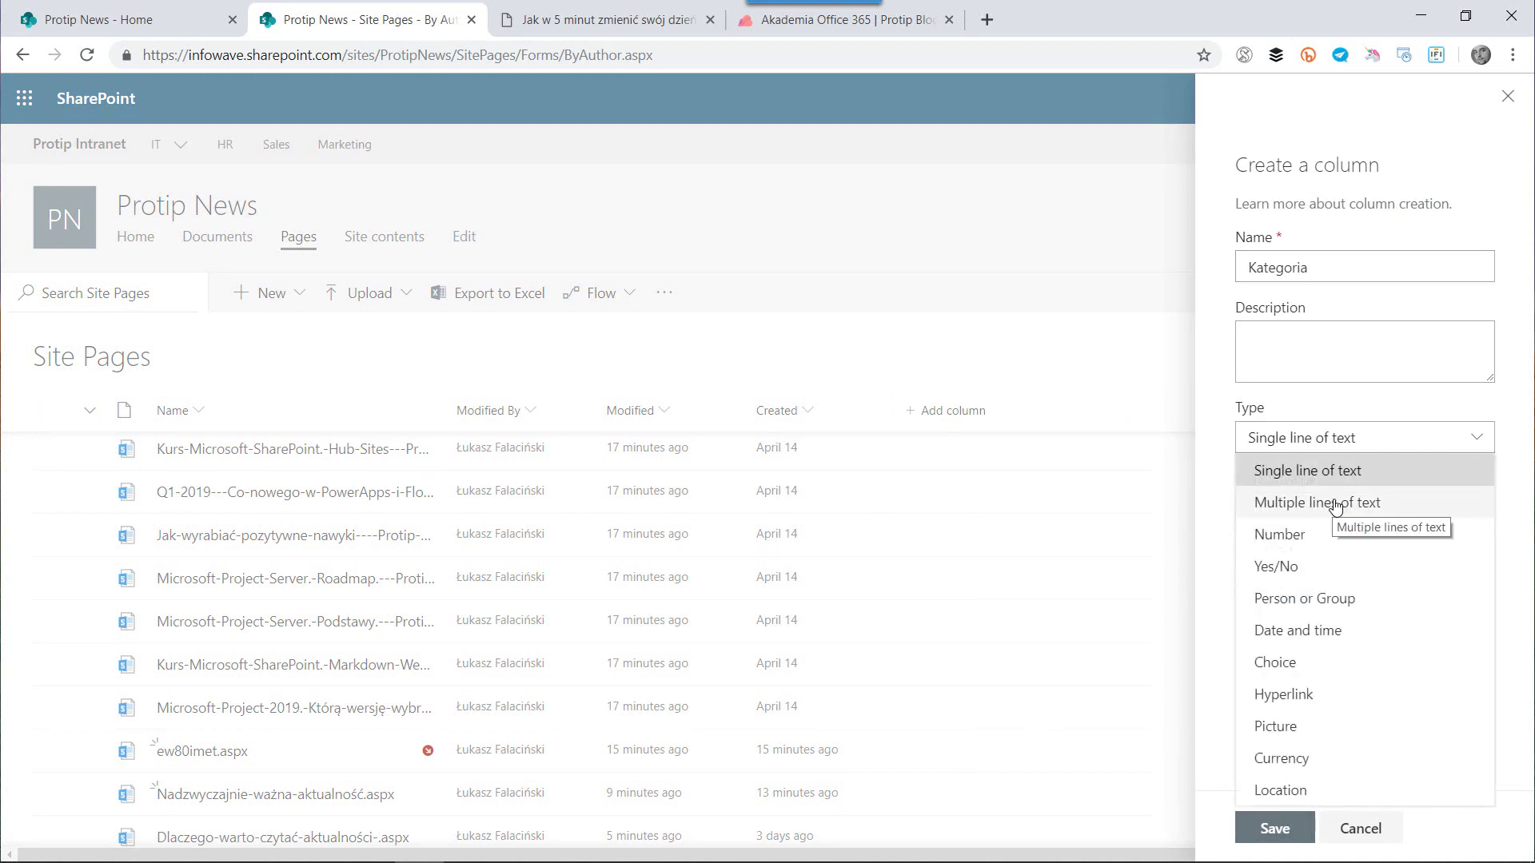
left_click(1203, 488)
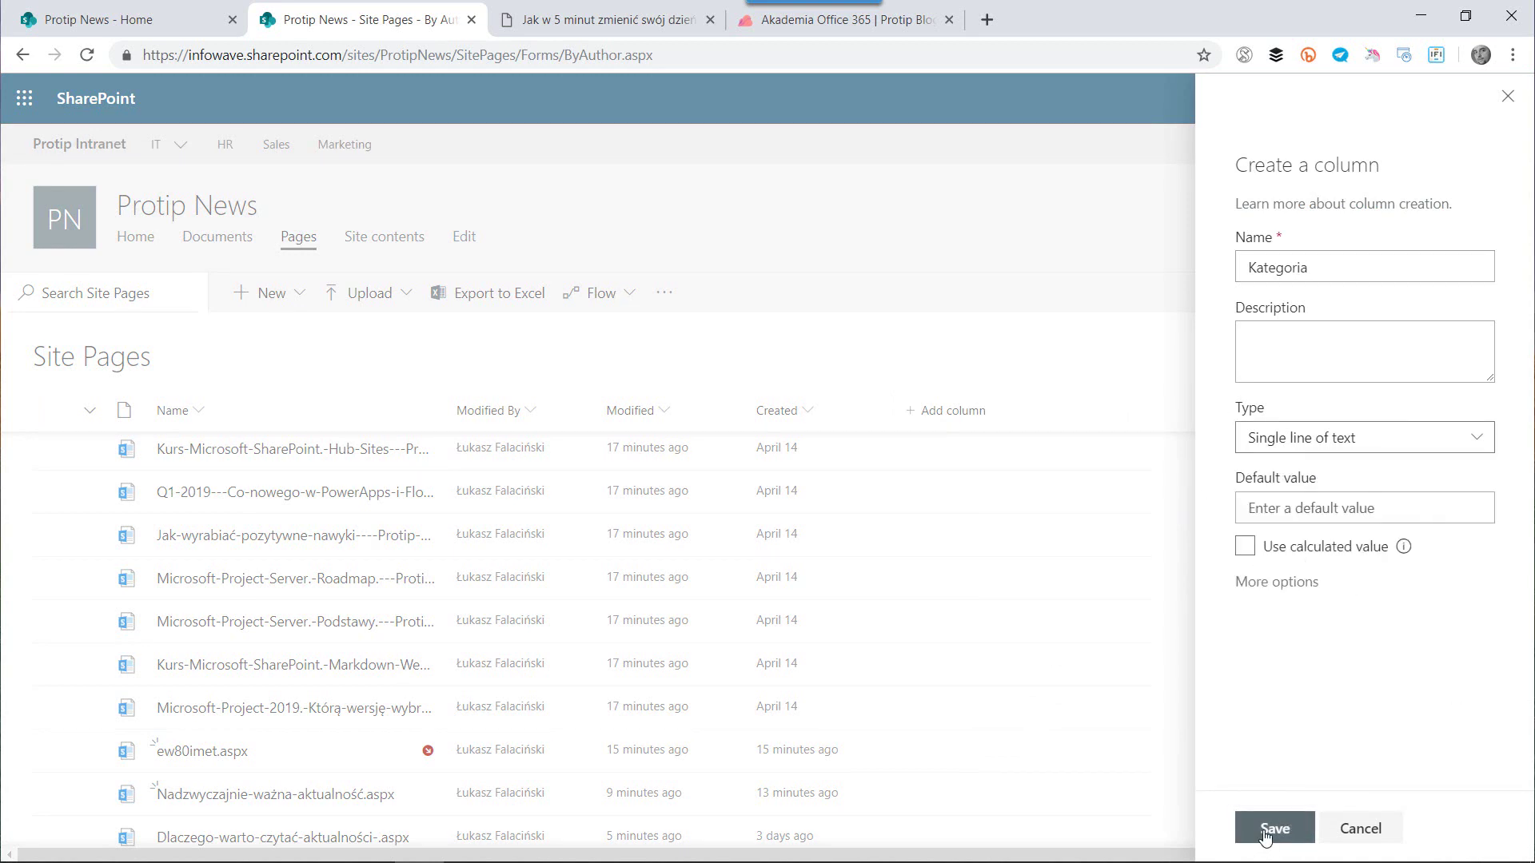
left_click(1272, 828)
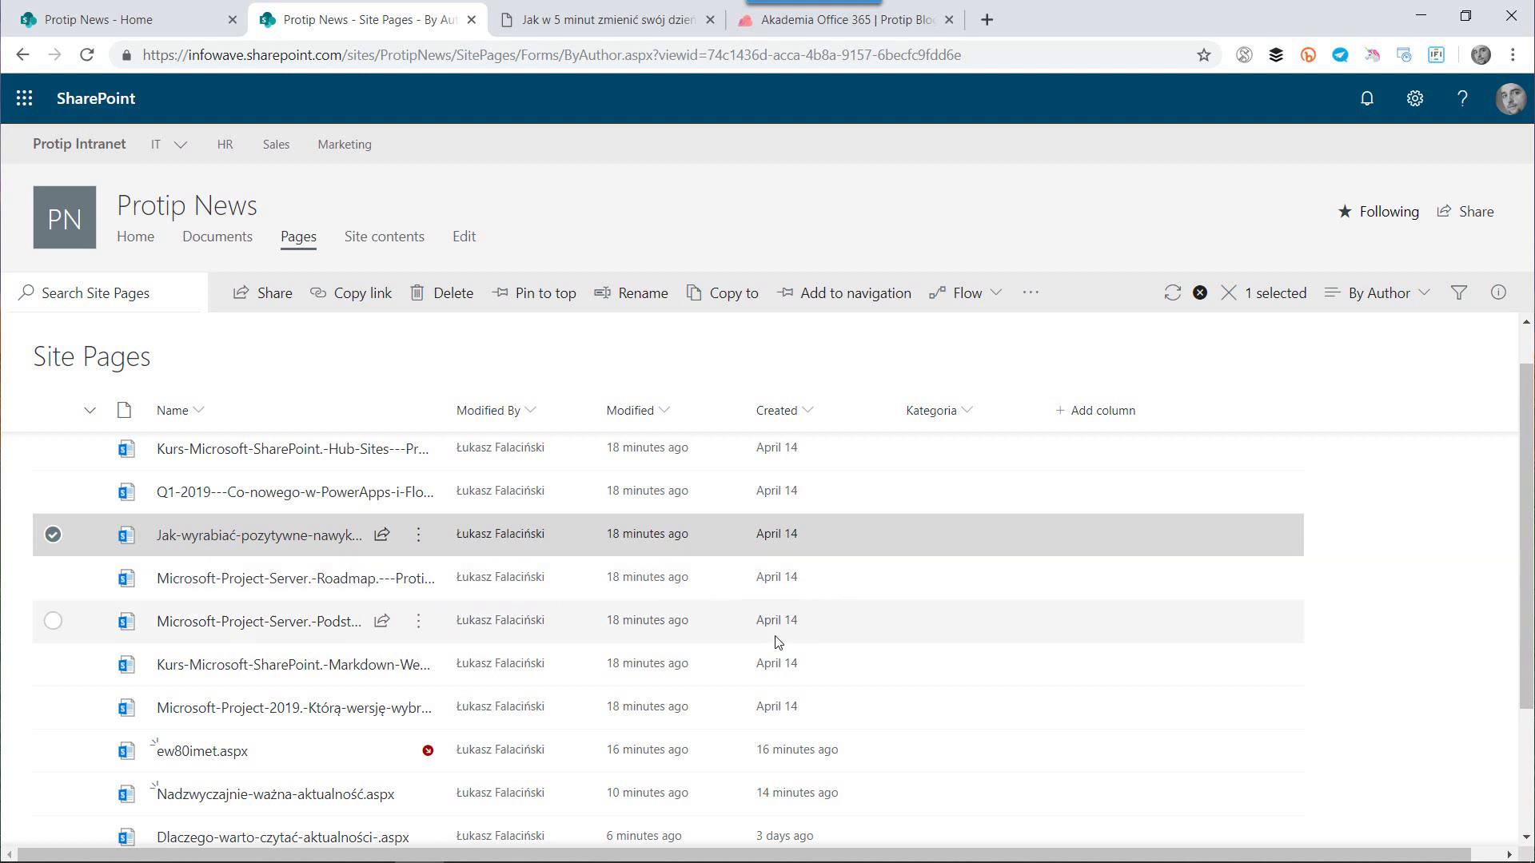
scroll(778, 642, "down", 1)
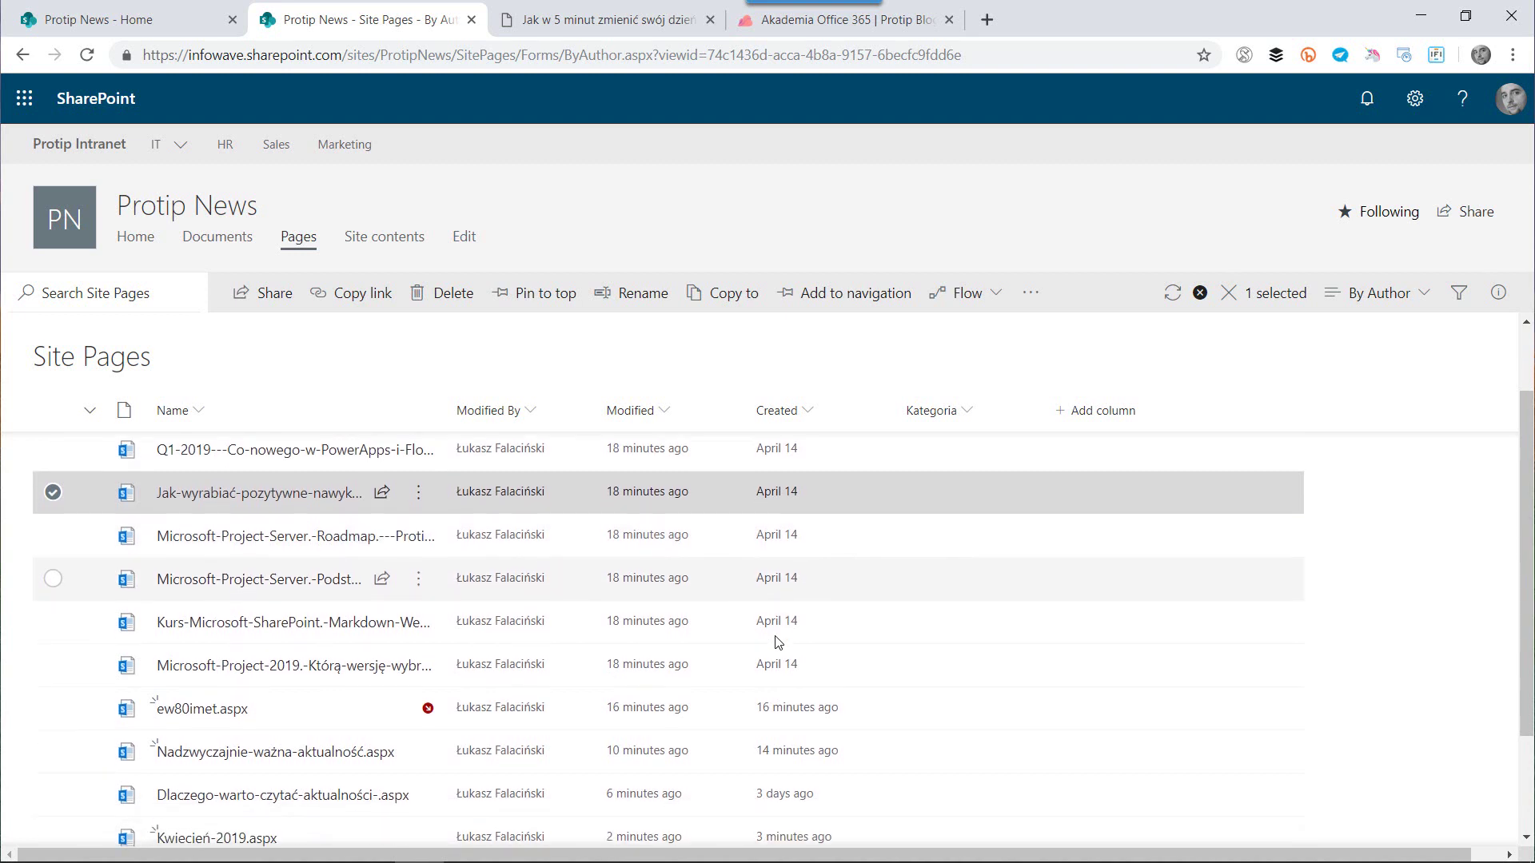
scroll(777, 642, "up", 2)
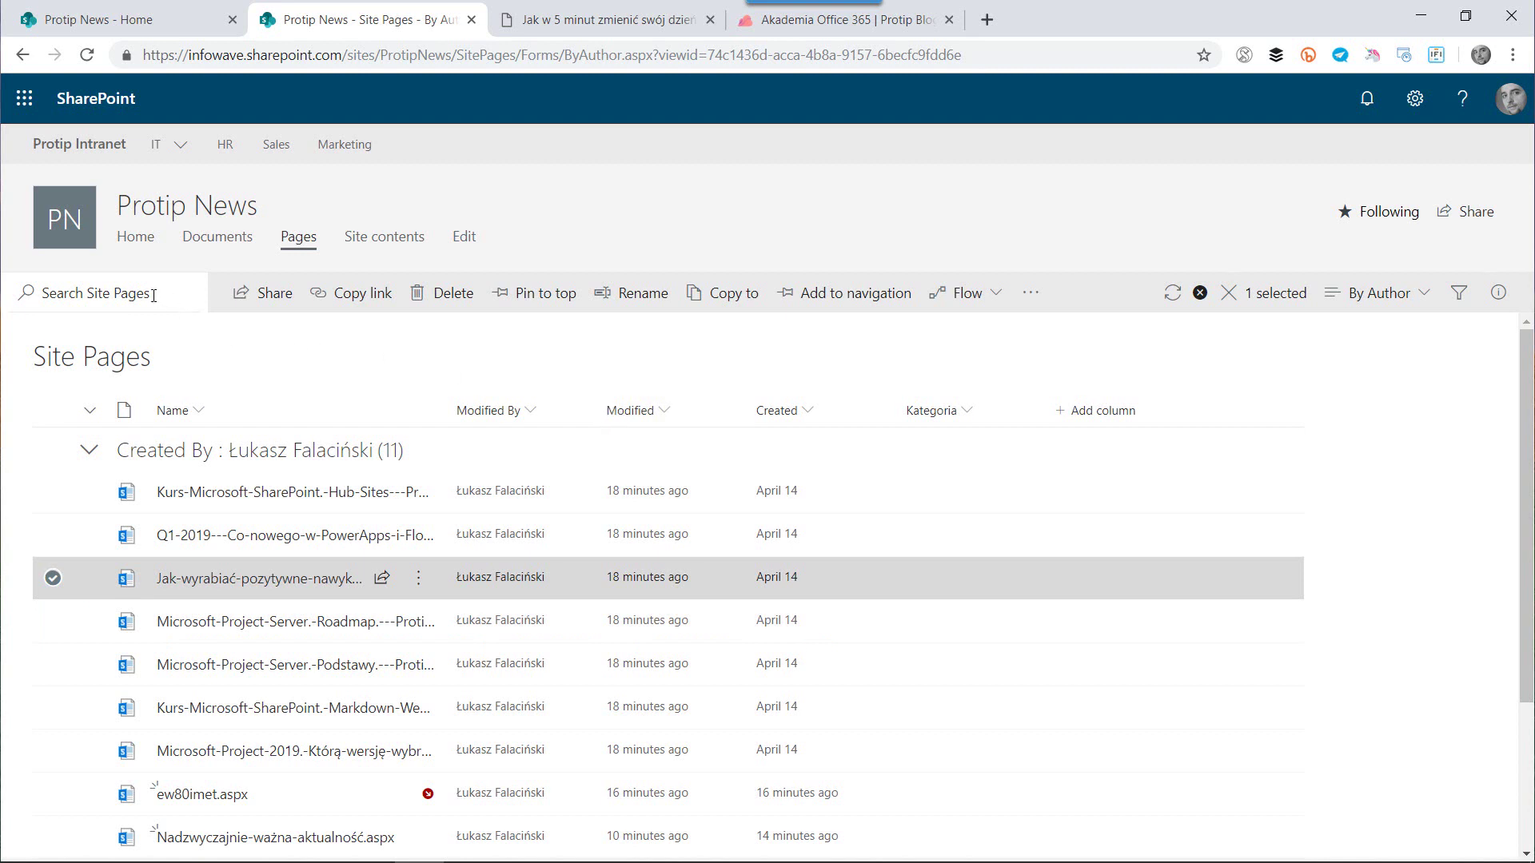
Step: Return to the Protip News home page, start editing it, and open the News web part's filter settings
left_click(133, 247)
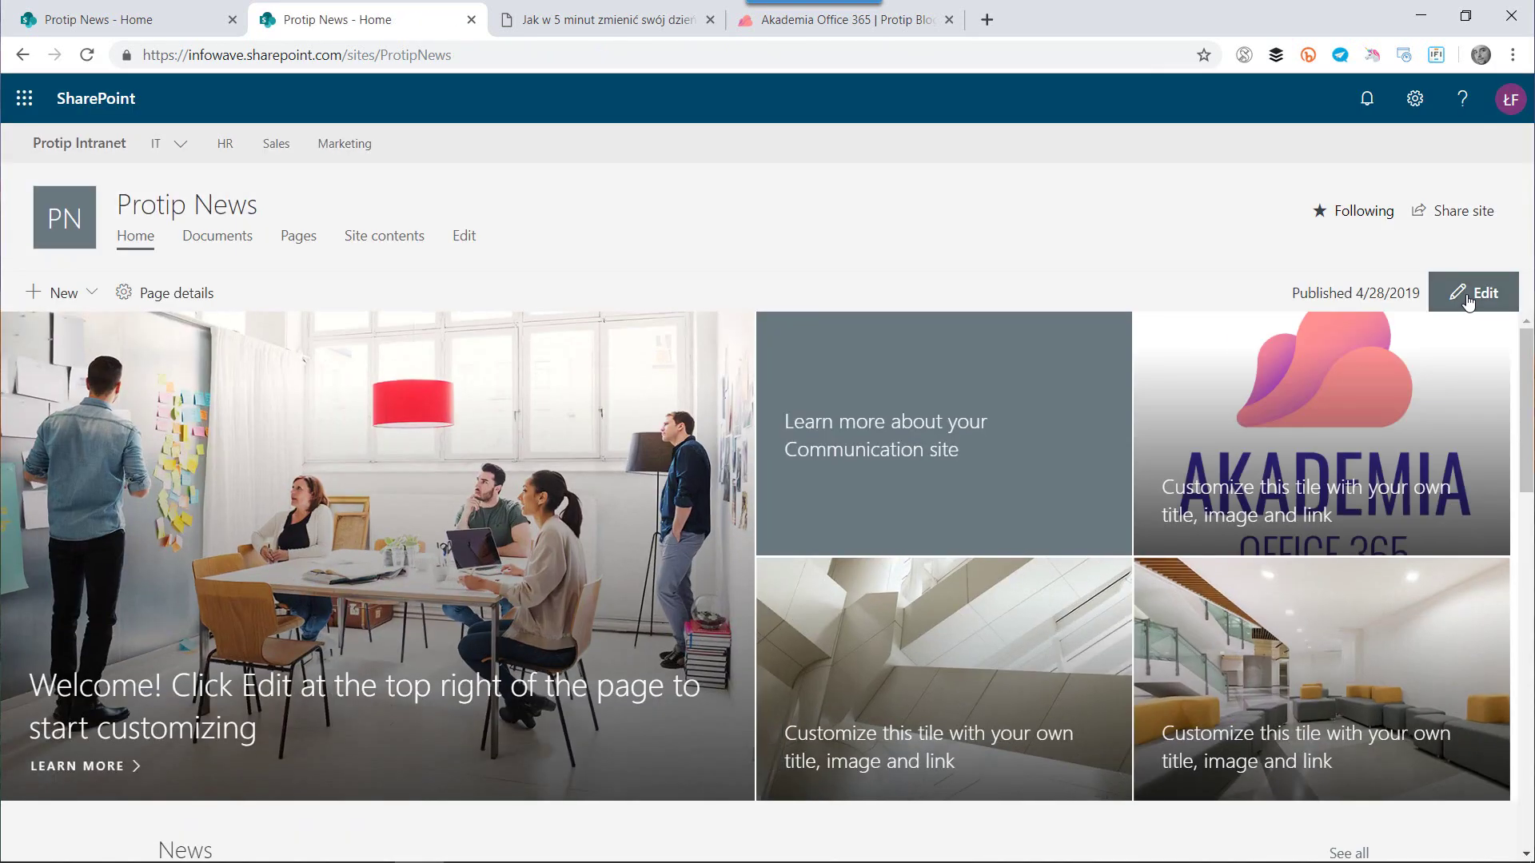
left_click(1467, 295)
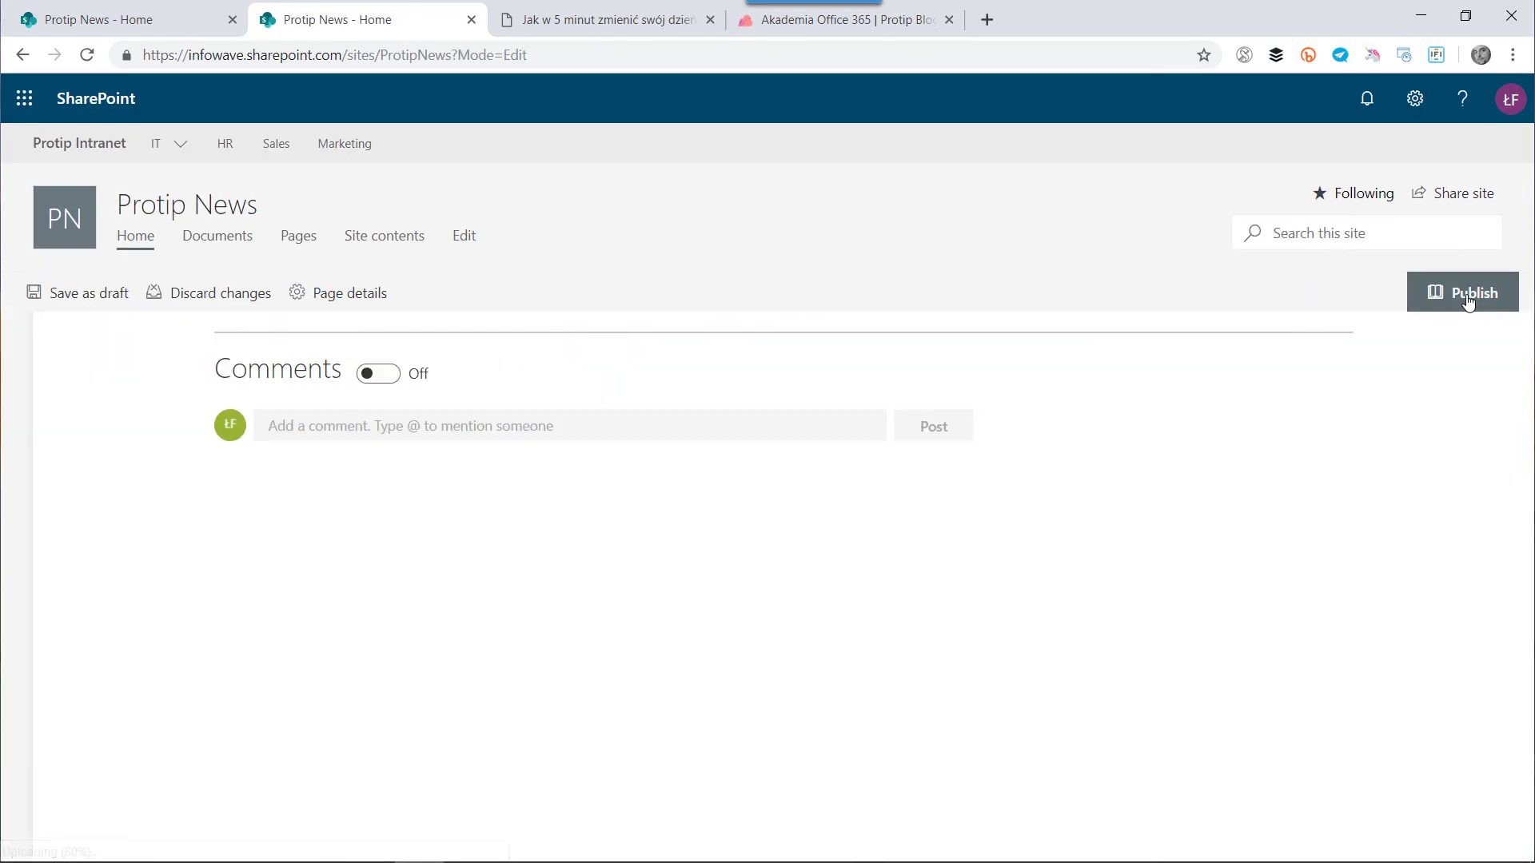
scroll(1154, 613, "down", 10)
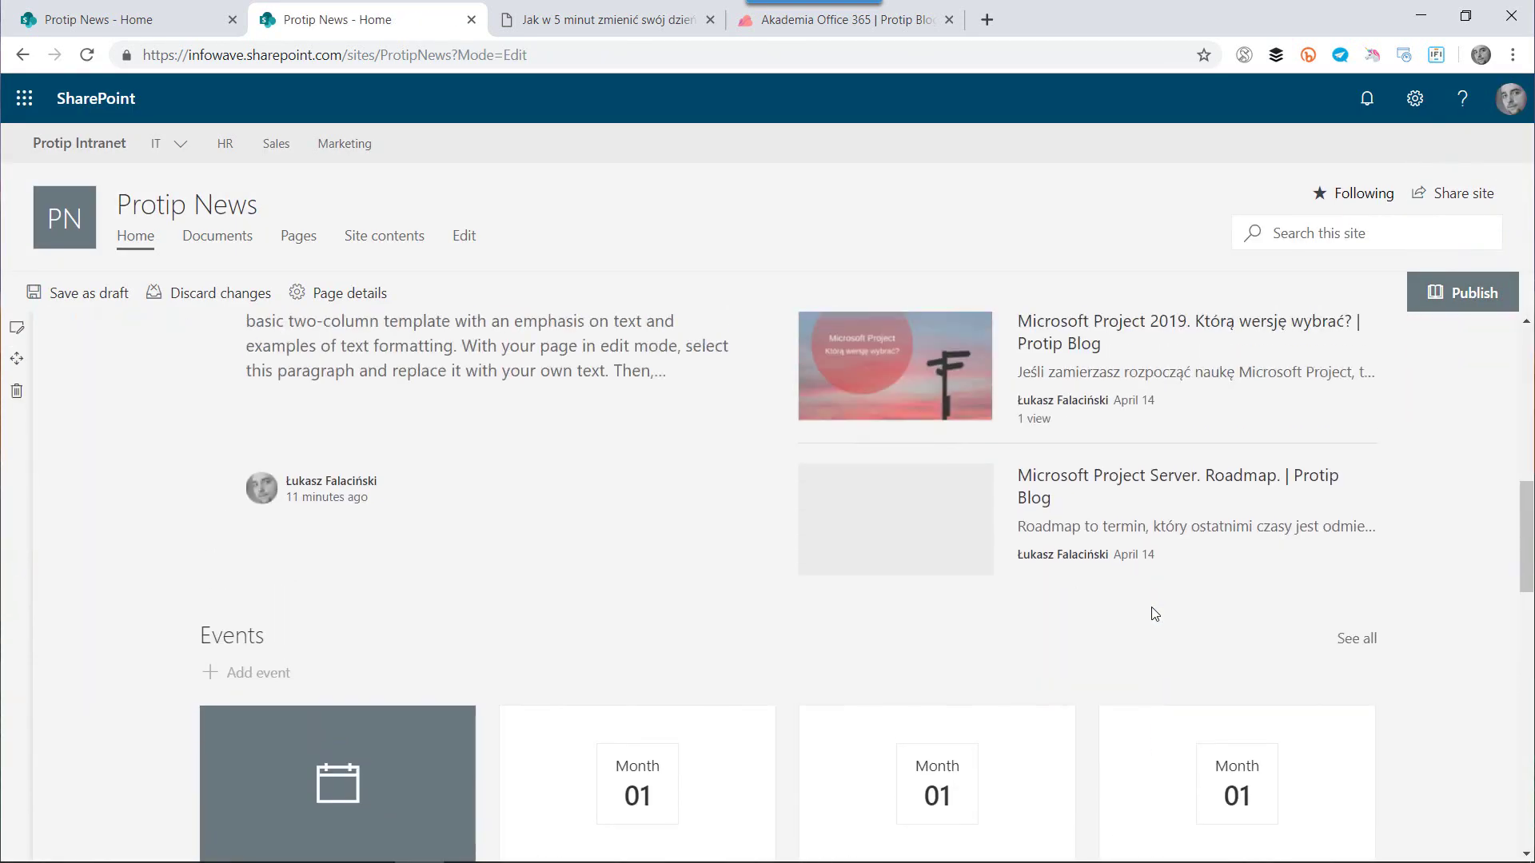
scroll(1153, 613, "up", 2)
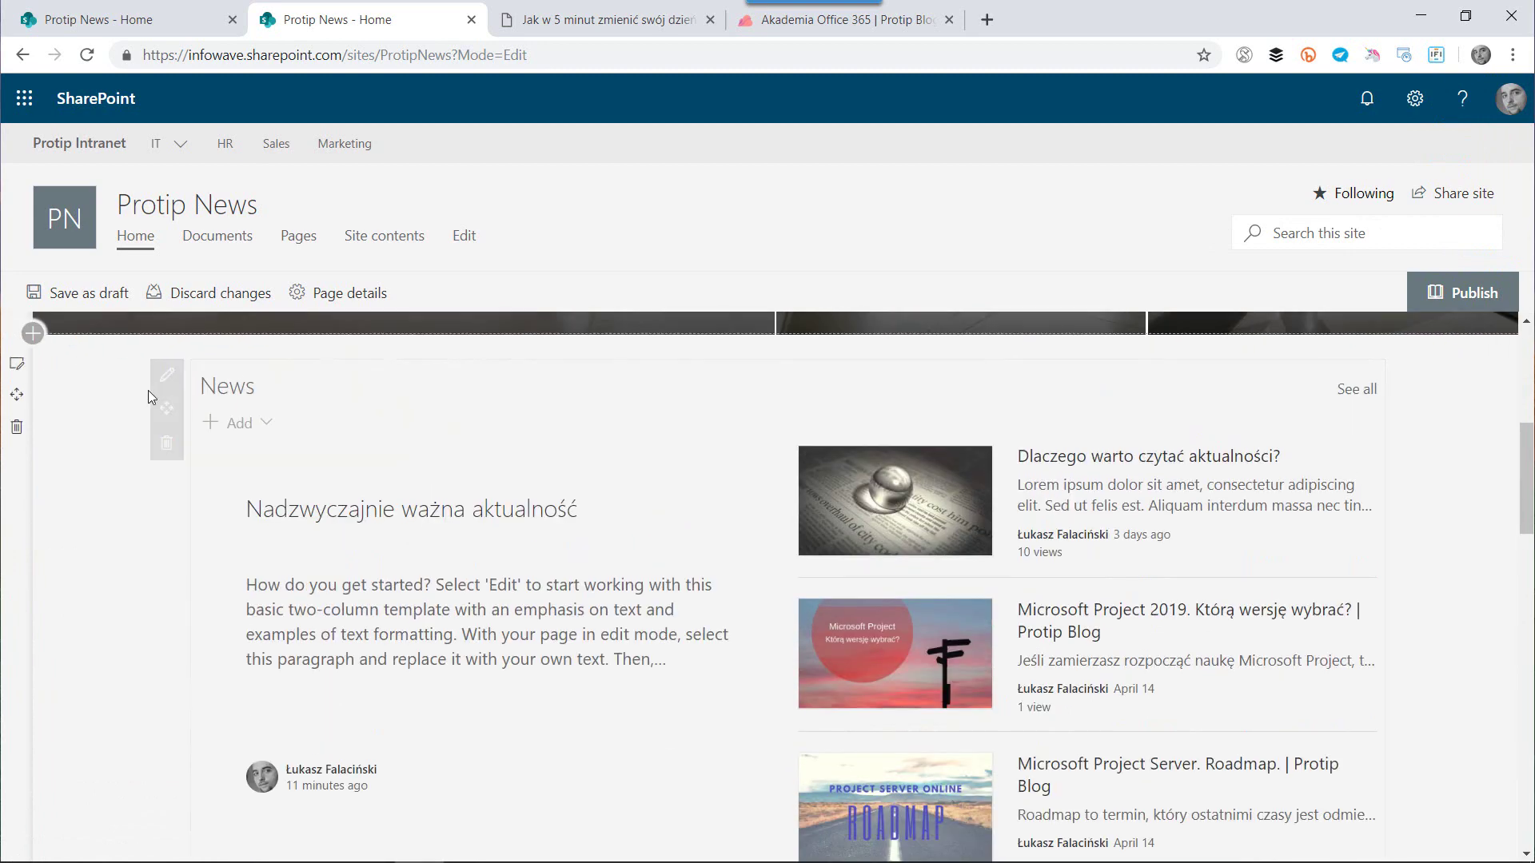
left_click(171, 383)
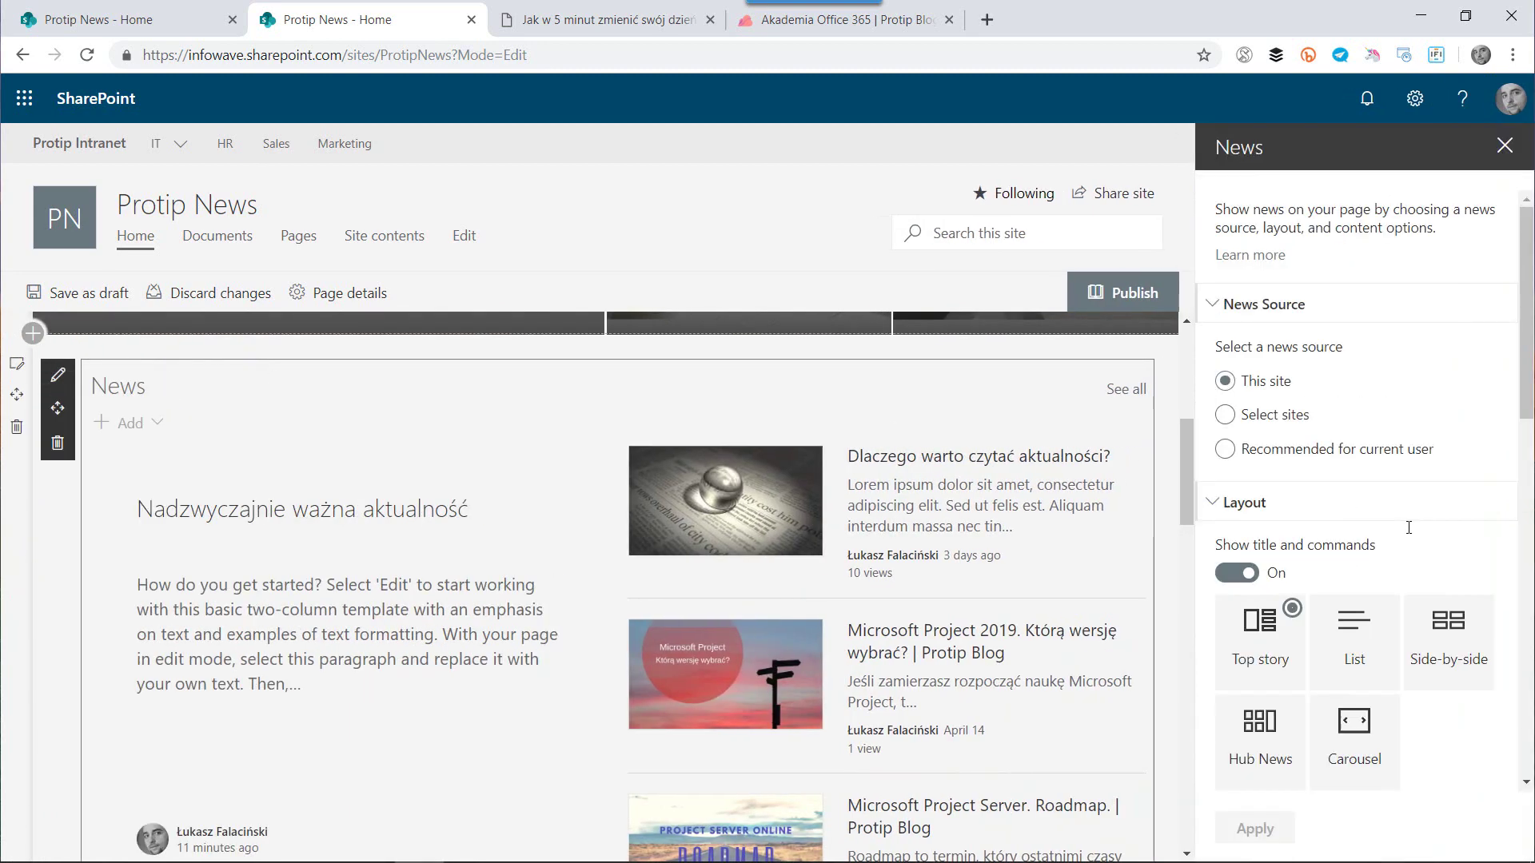
scroll(1410, 534, "down", 5)
scroll(1406, 526, "down", 4)
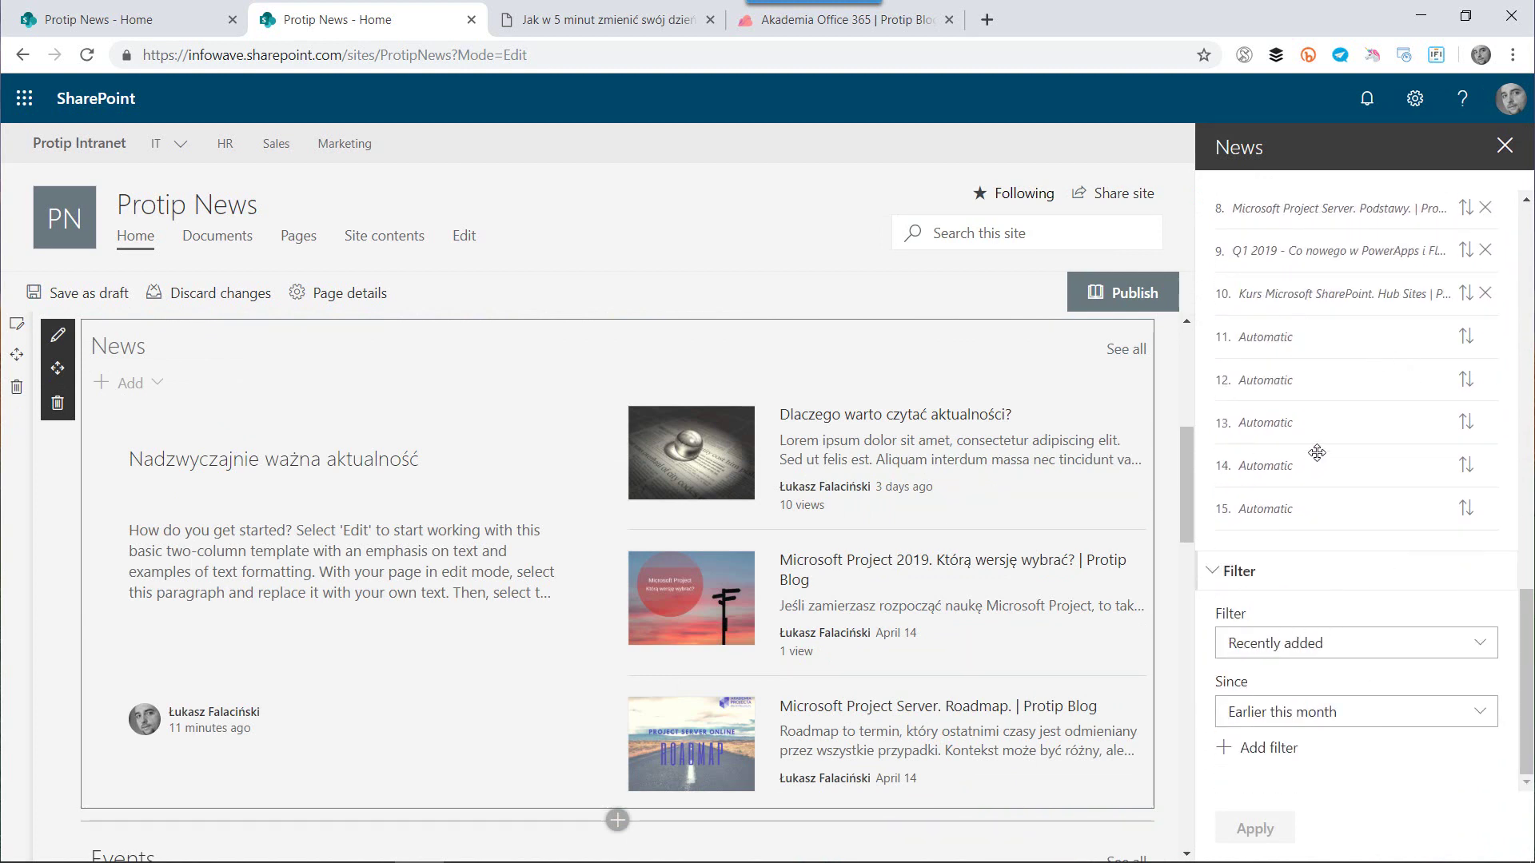
Step: Switch the News web part's filter to page properties, view the available properties, and publish the home page
left_click(1311, 648)
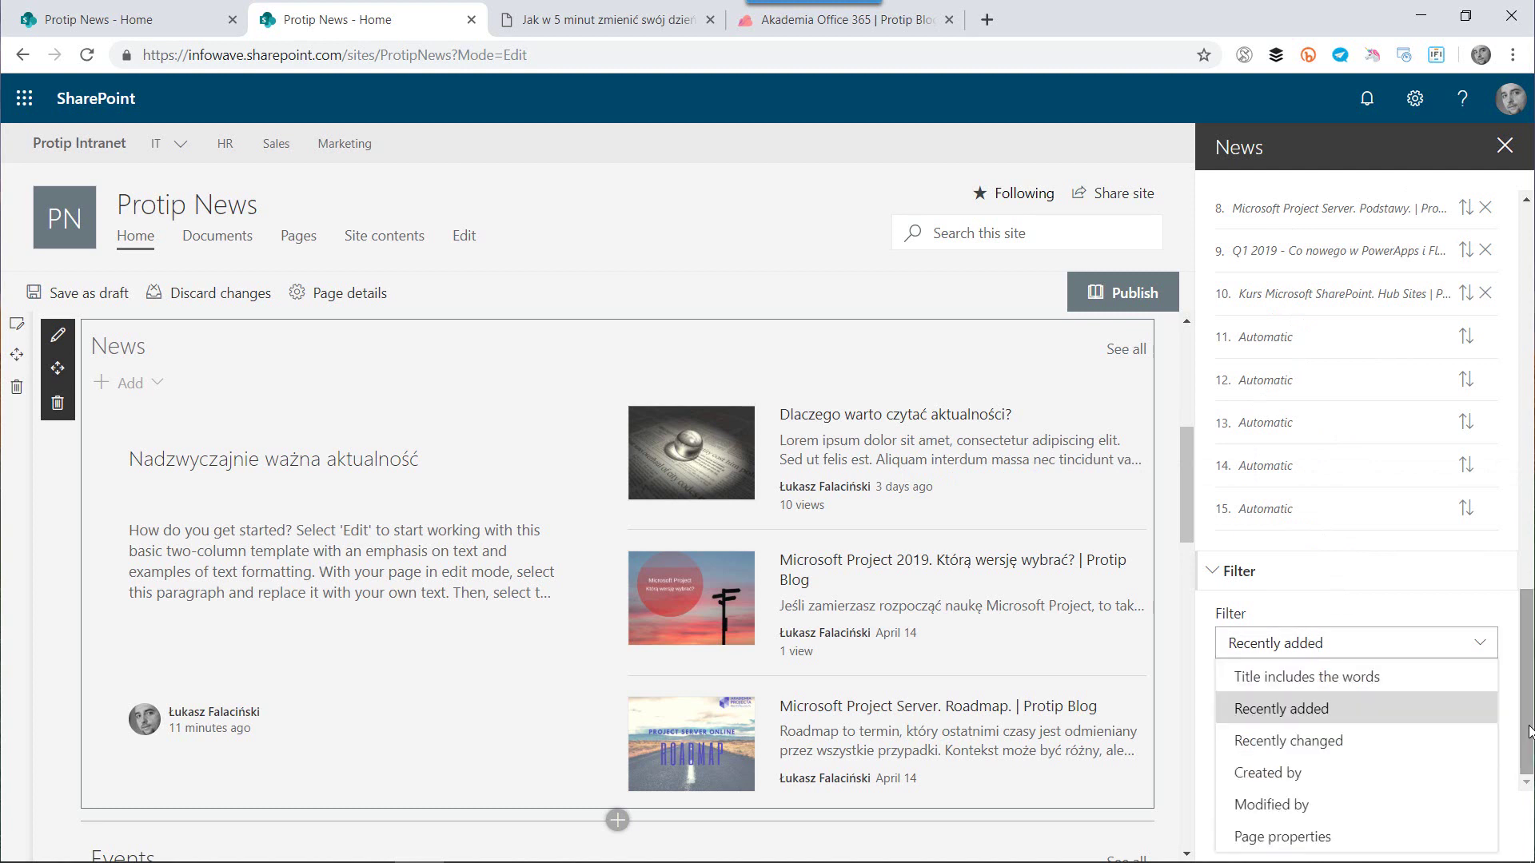
left_click(1299, 839)
left_click(1348, 713)
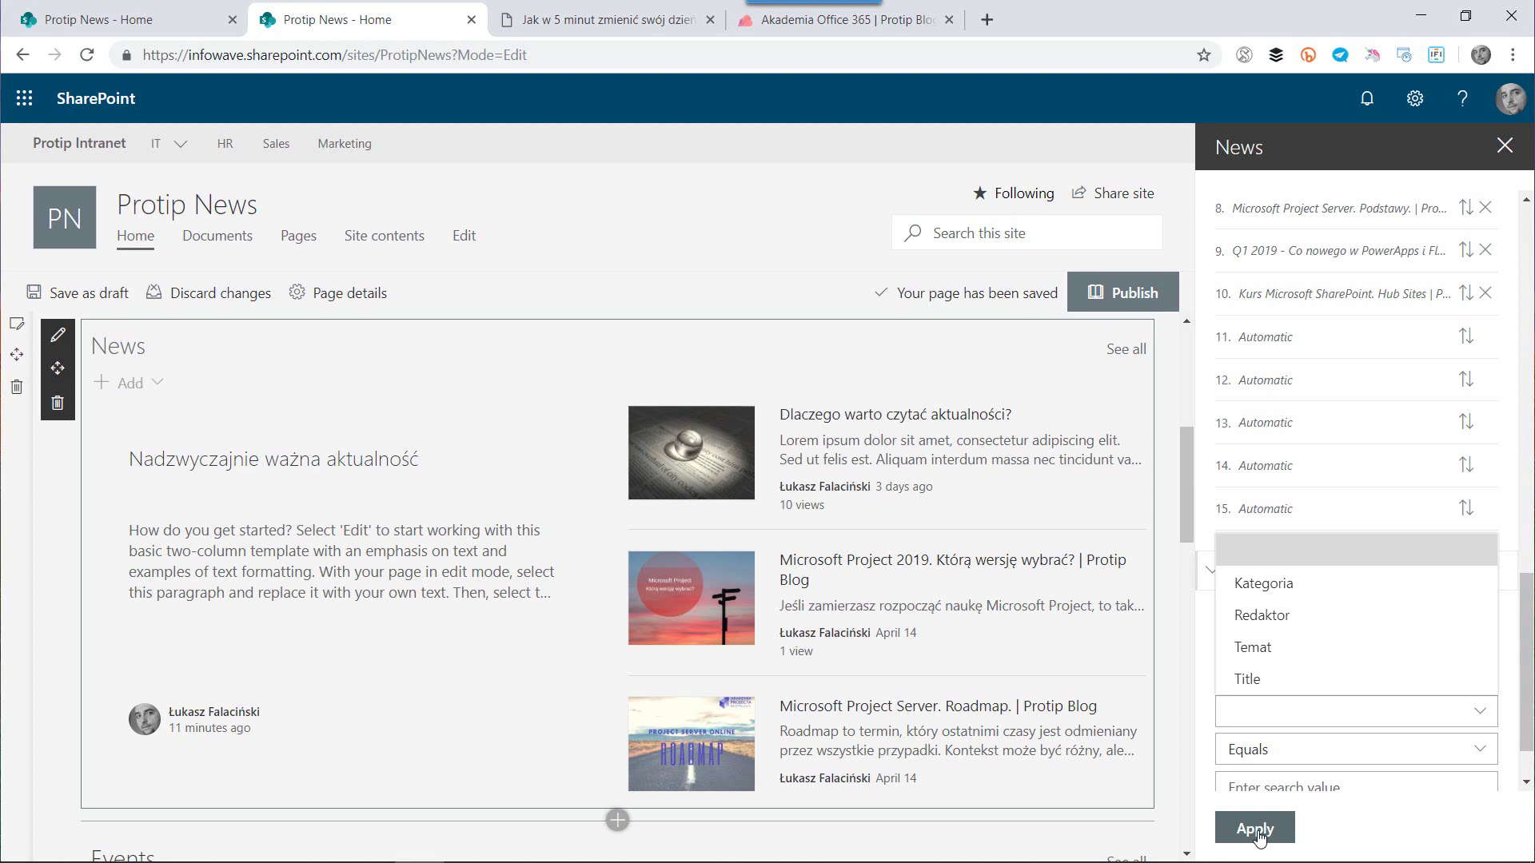
left_click(1127, 297)
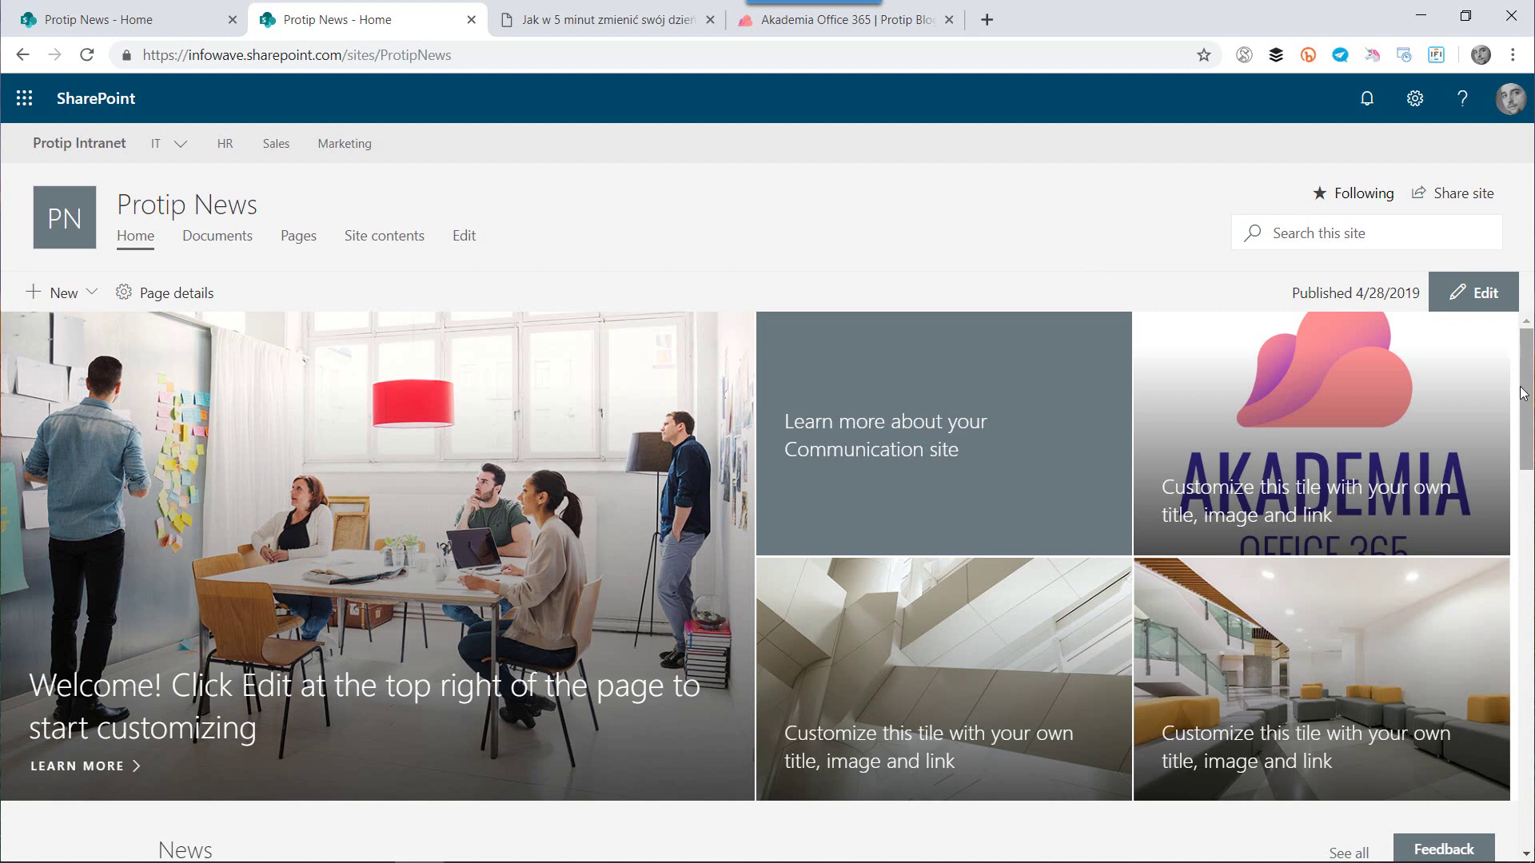
Step: Go from the Protip News home page to the SharePoint start page showing news from all sites
scroll(1528, 389, "down", 6)
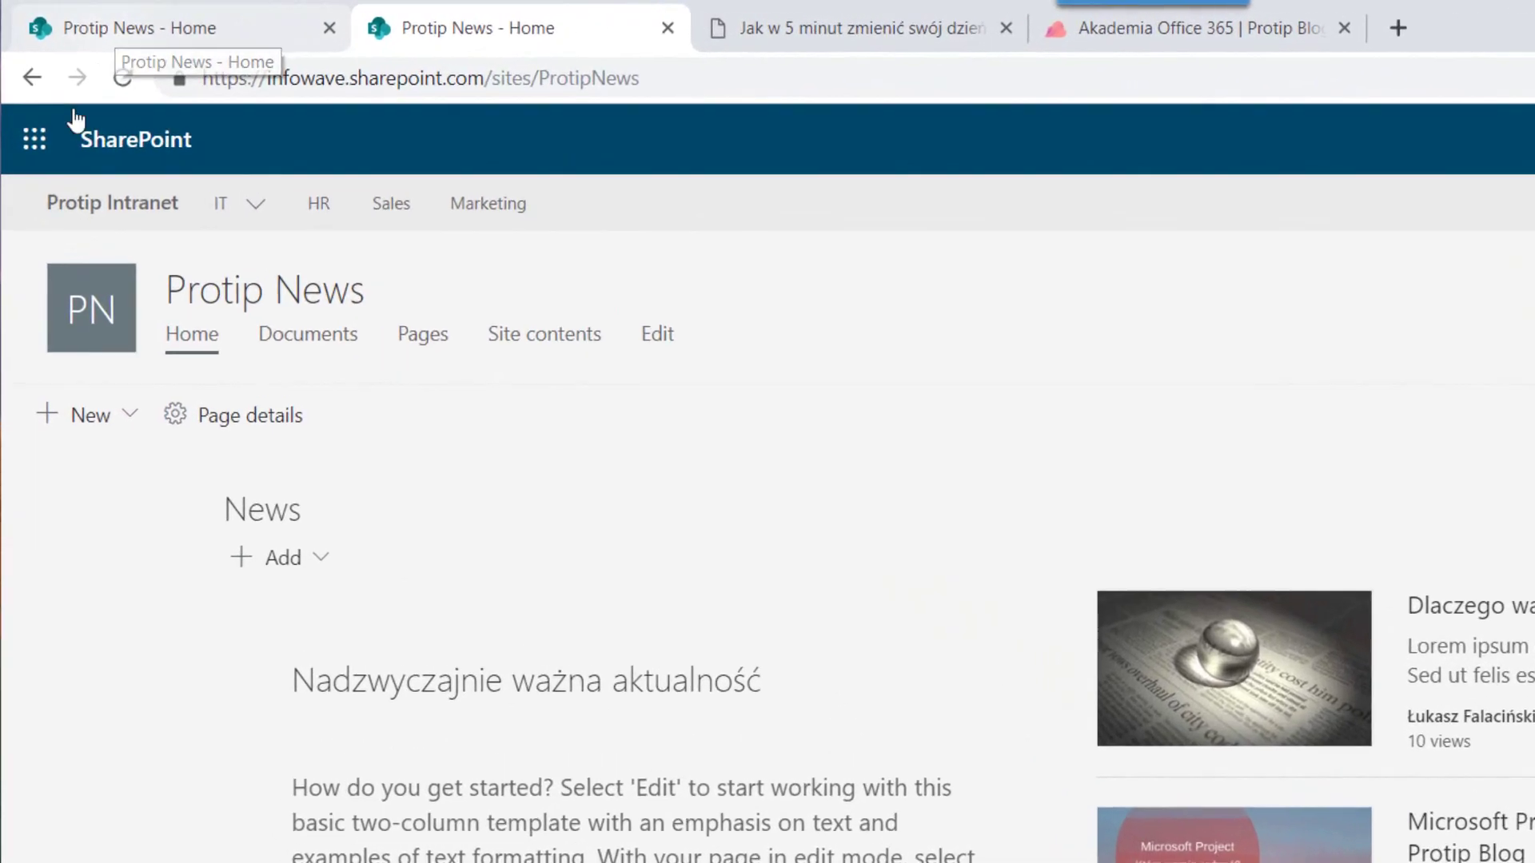
left_click(33, 139)
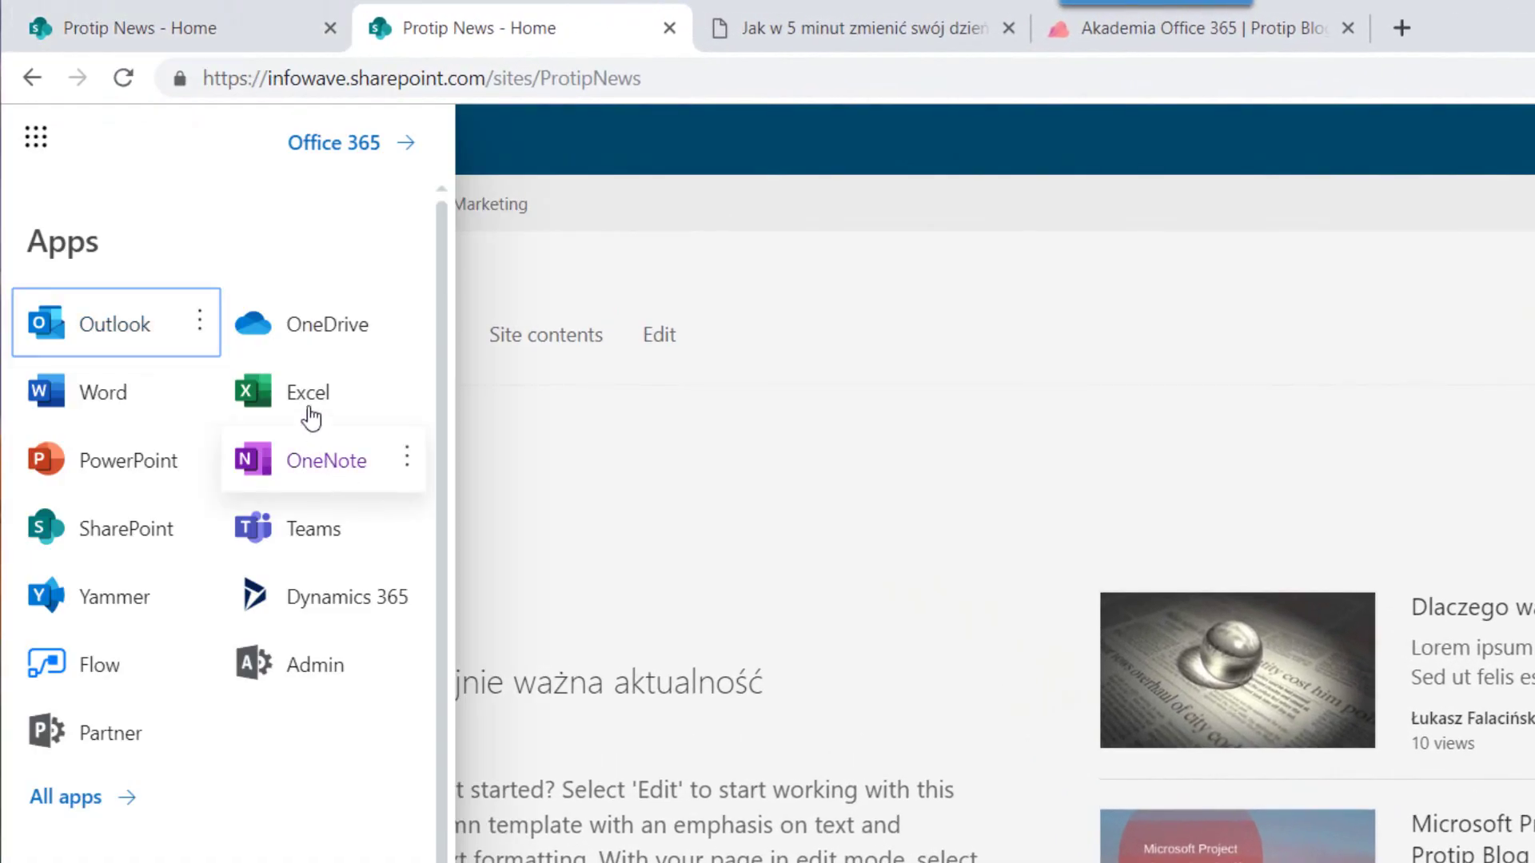
left_click(99, 537)
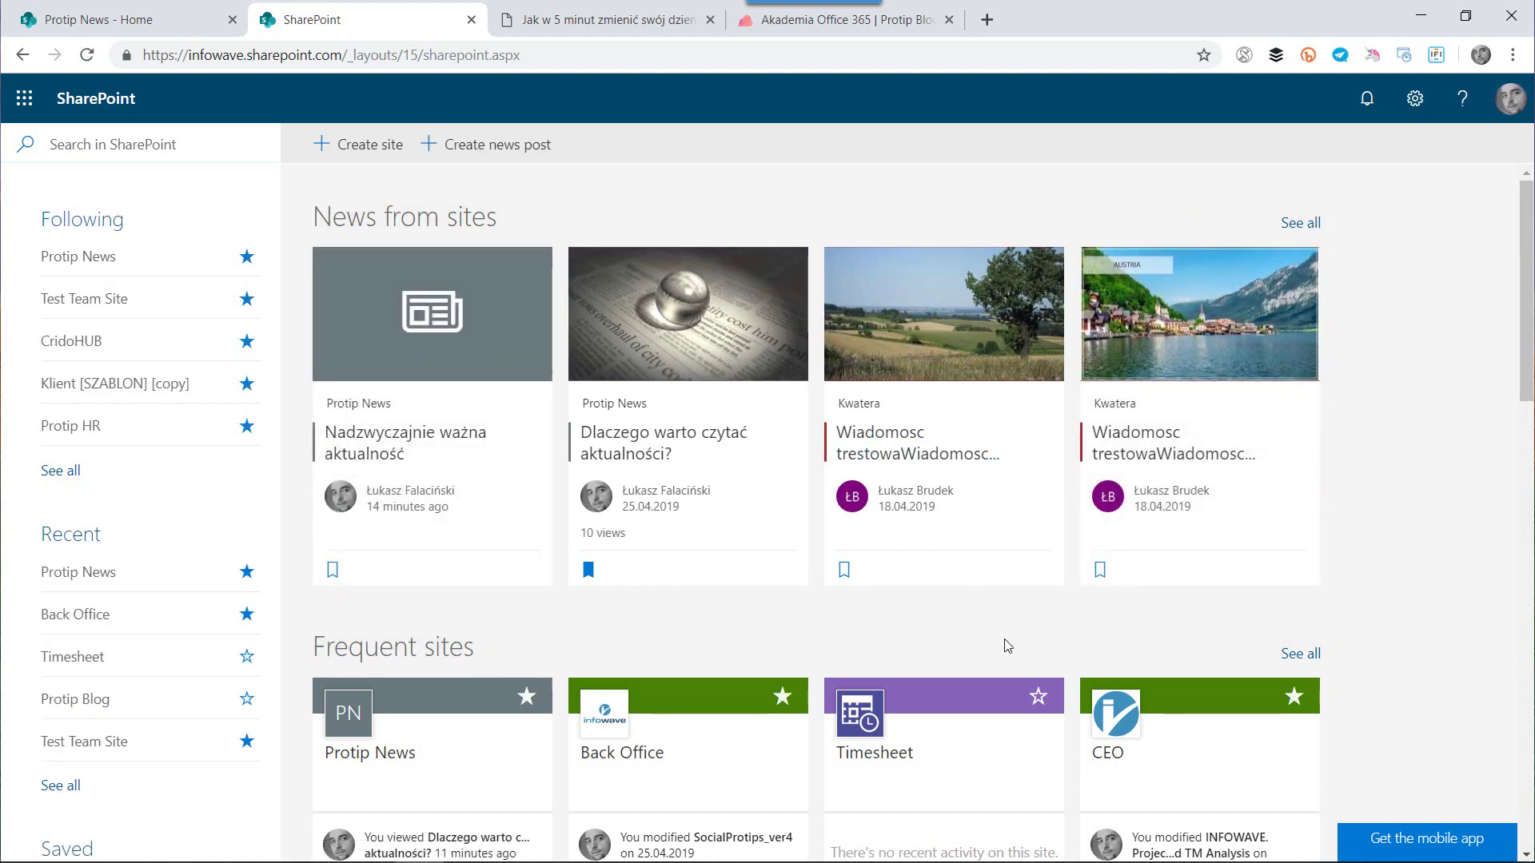
Step: Return to the Protip News home page and start adding a news link in its News section
left_click(432, 736)
scroll(442, 388, "down", 3)
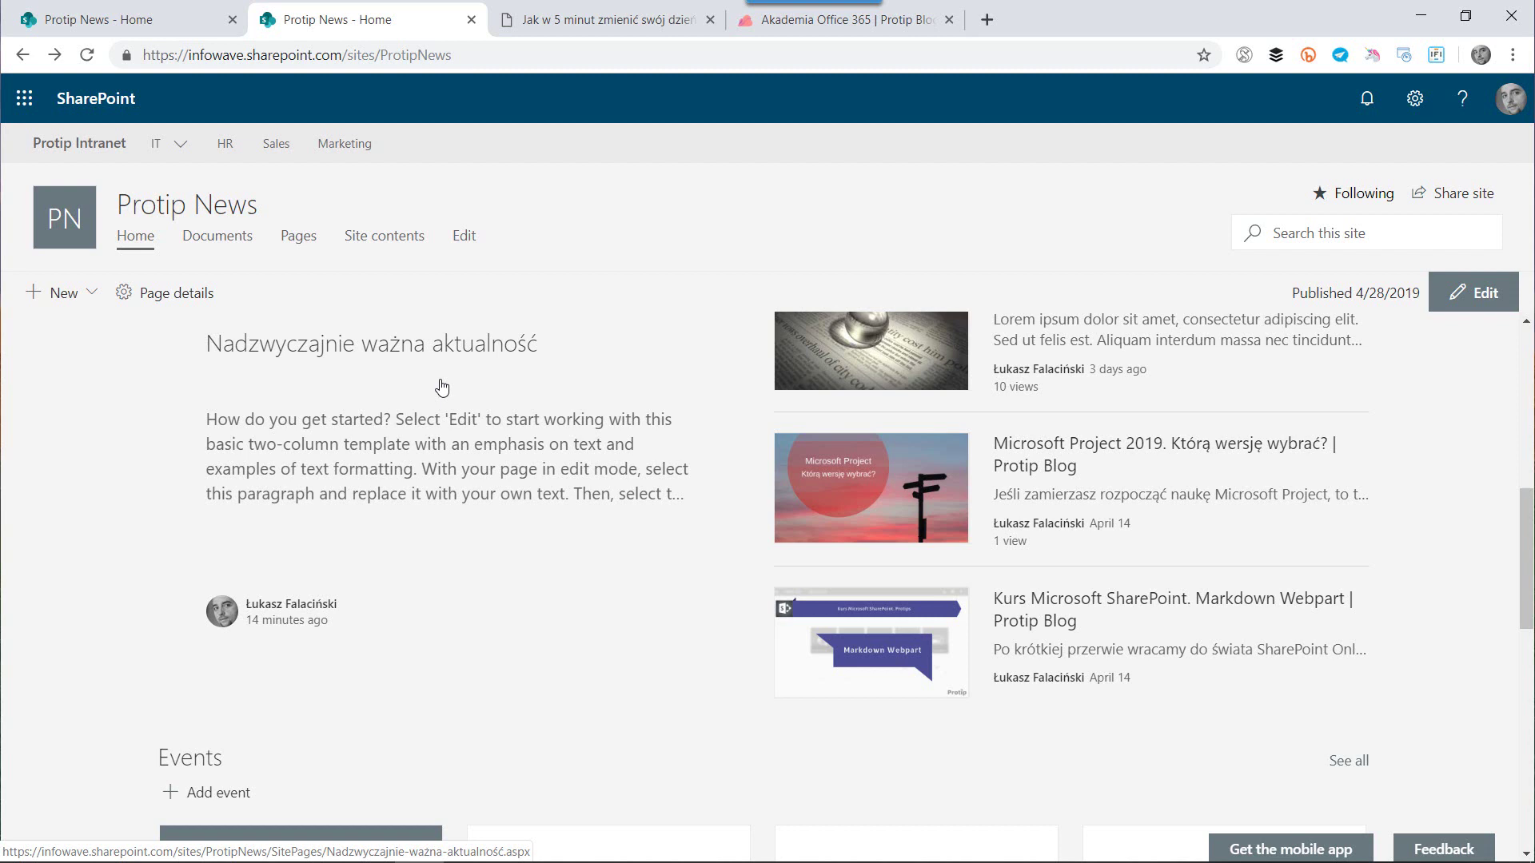
scroll(442, 388, "up", 3)
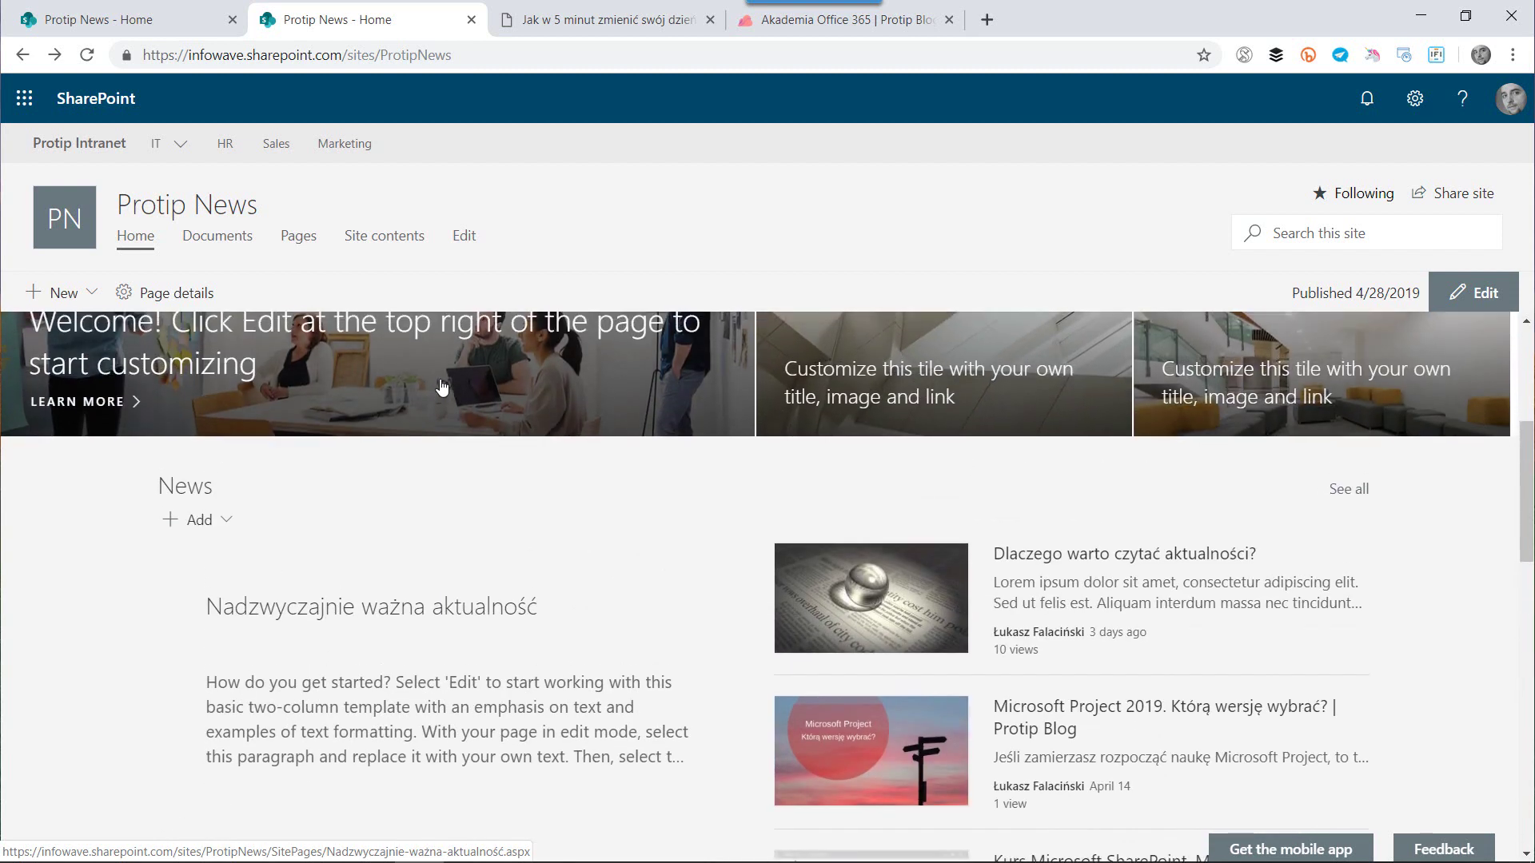
scroll(442, 388, "down", 1)
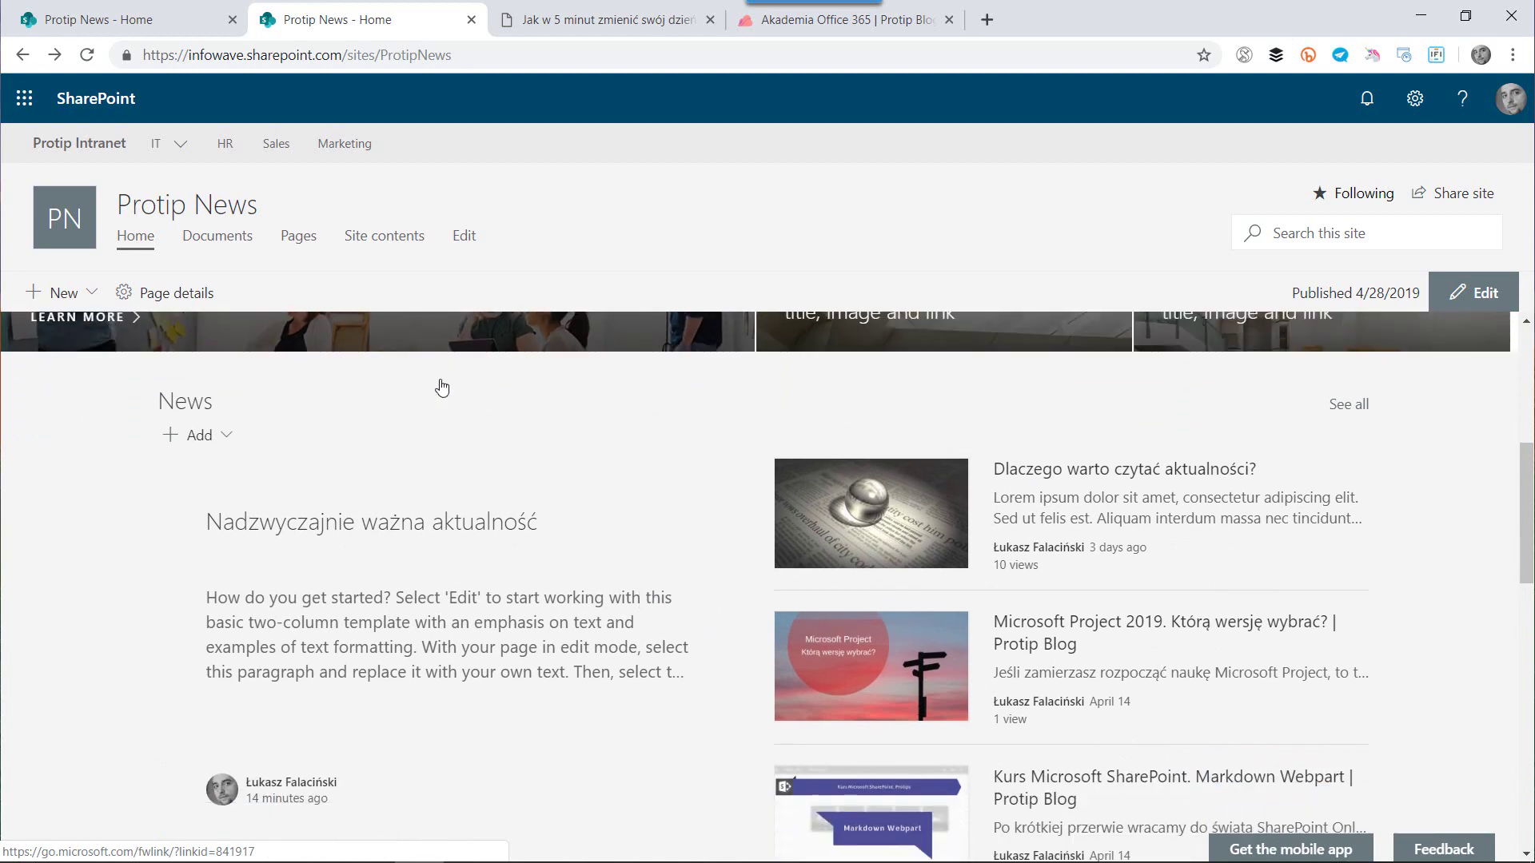
left_click(227, 444)
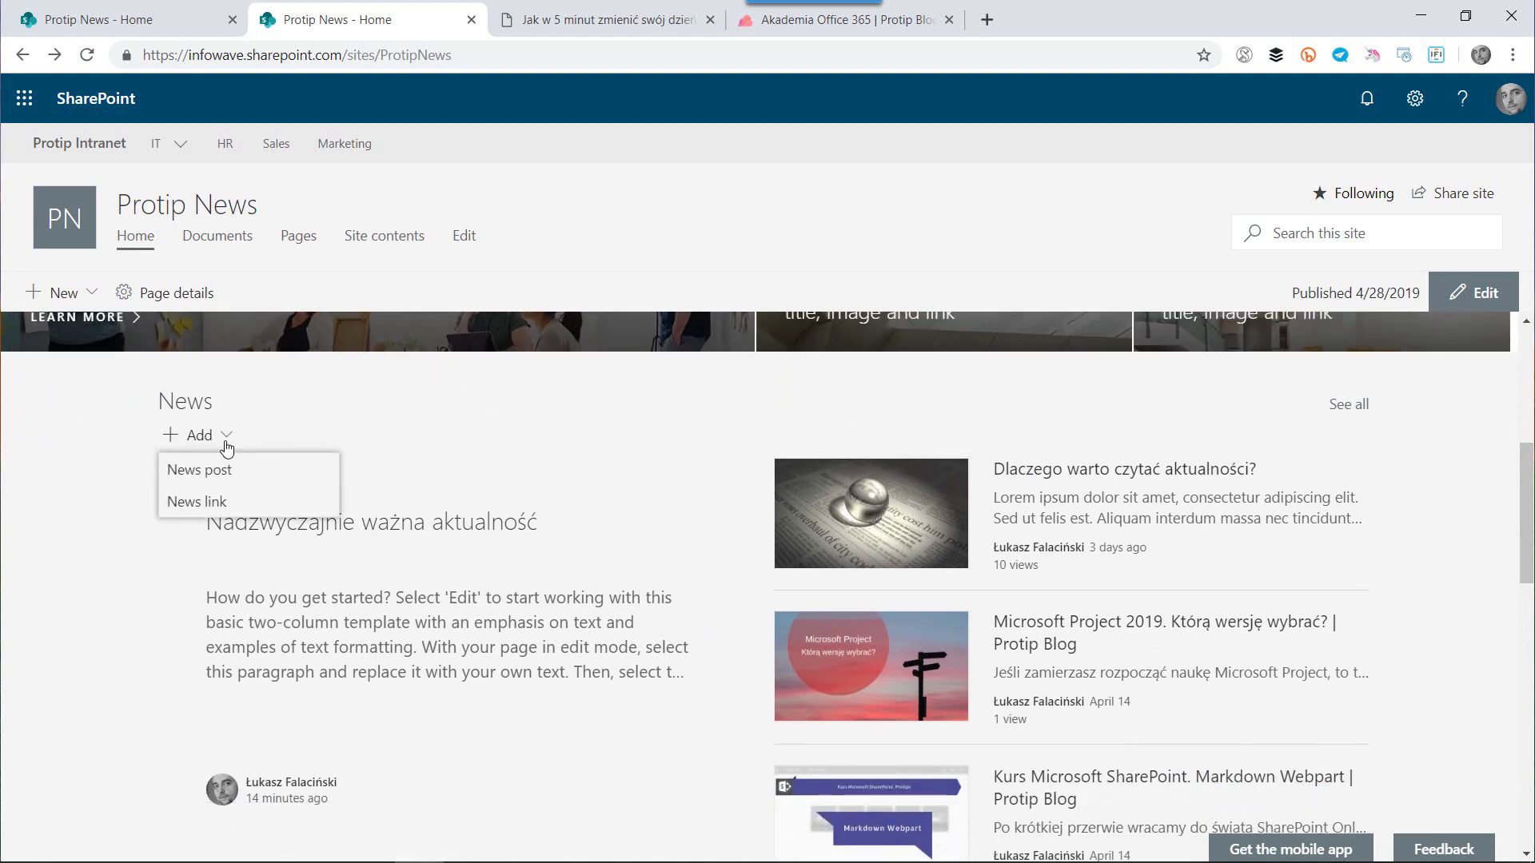
left_click(199, 504)
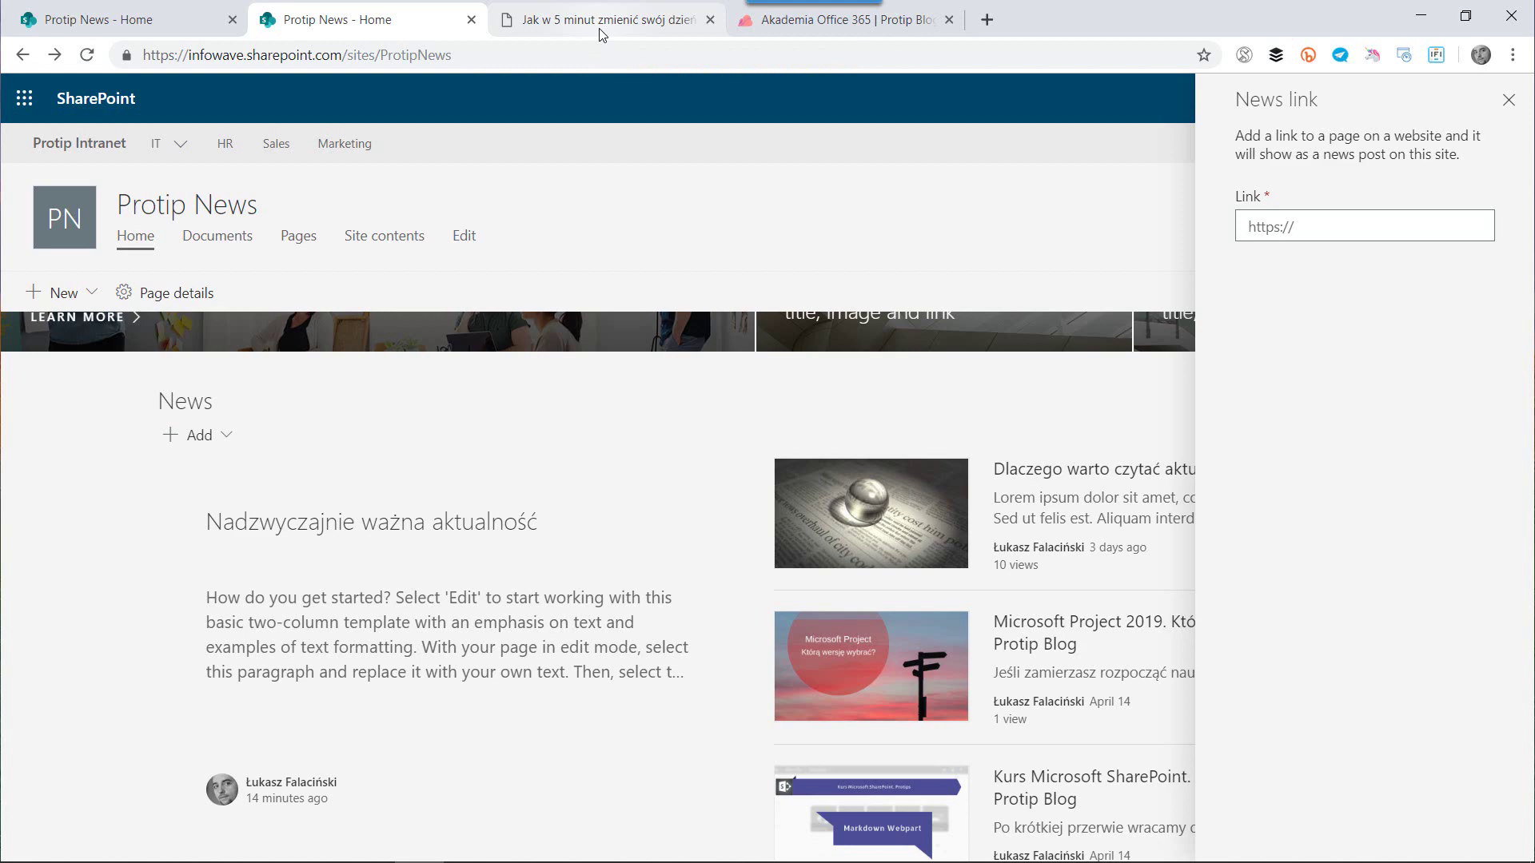
Step: Switch to the open blog article "Jak w 5 minut zmienić swój dzień na lepsze" and look through its content
left_click(602, 34)
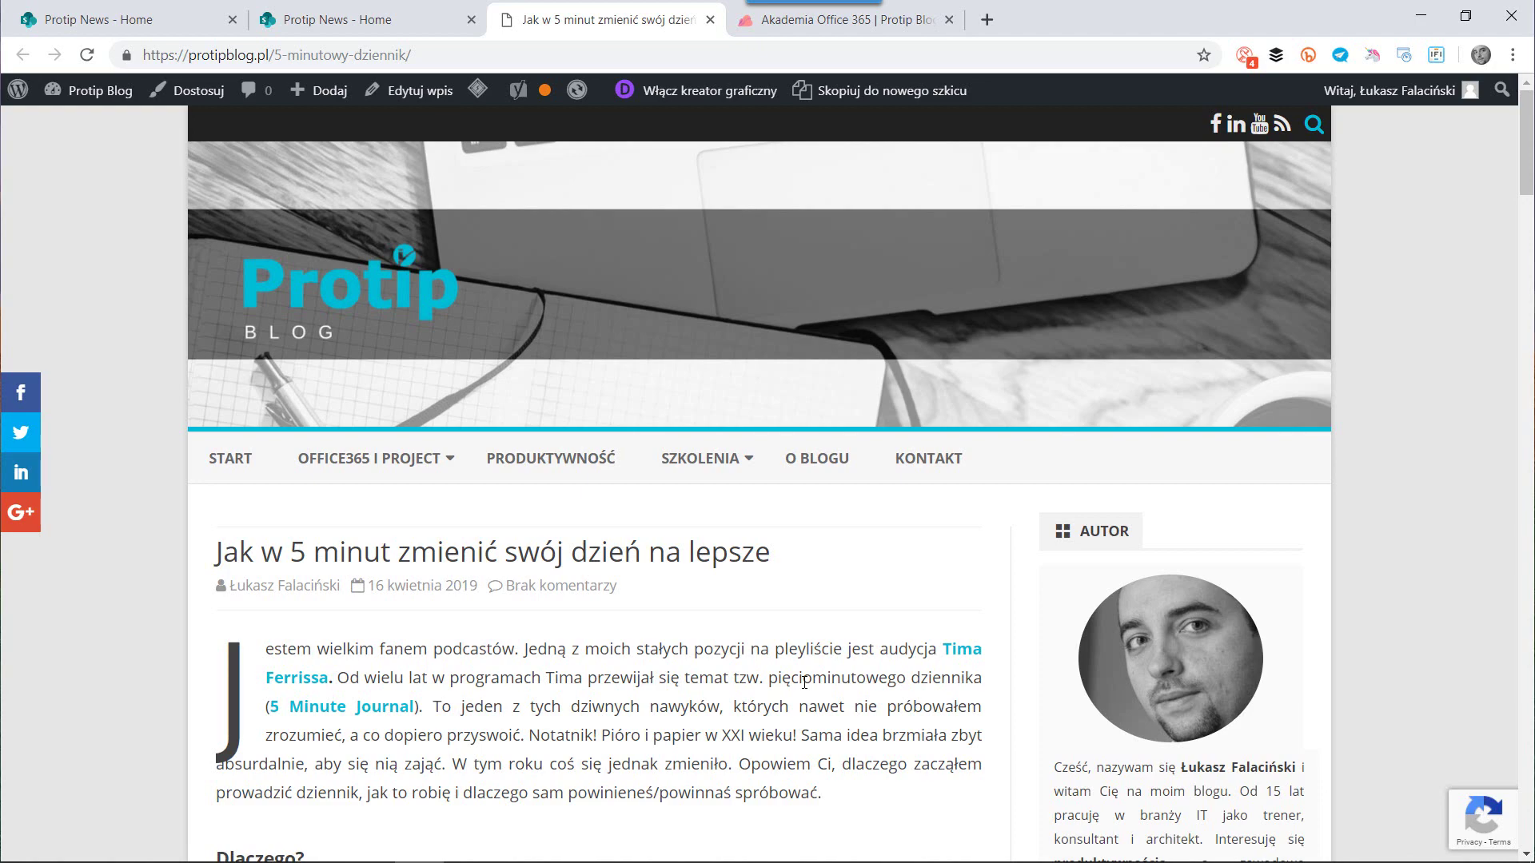
scroll(610, 737, "down", 20)
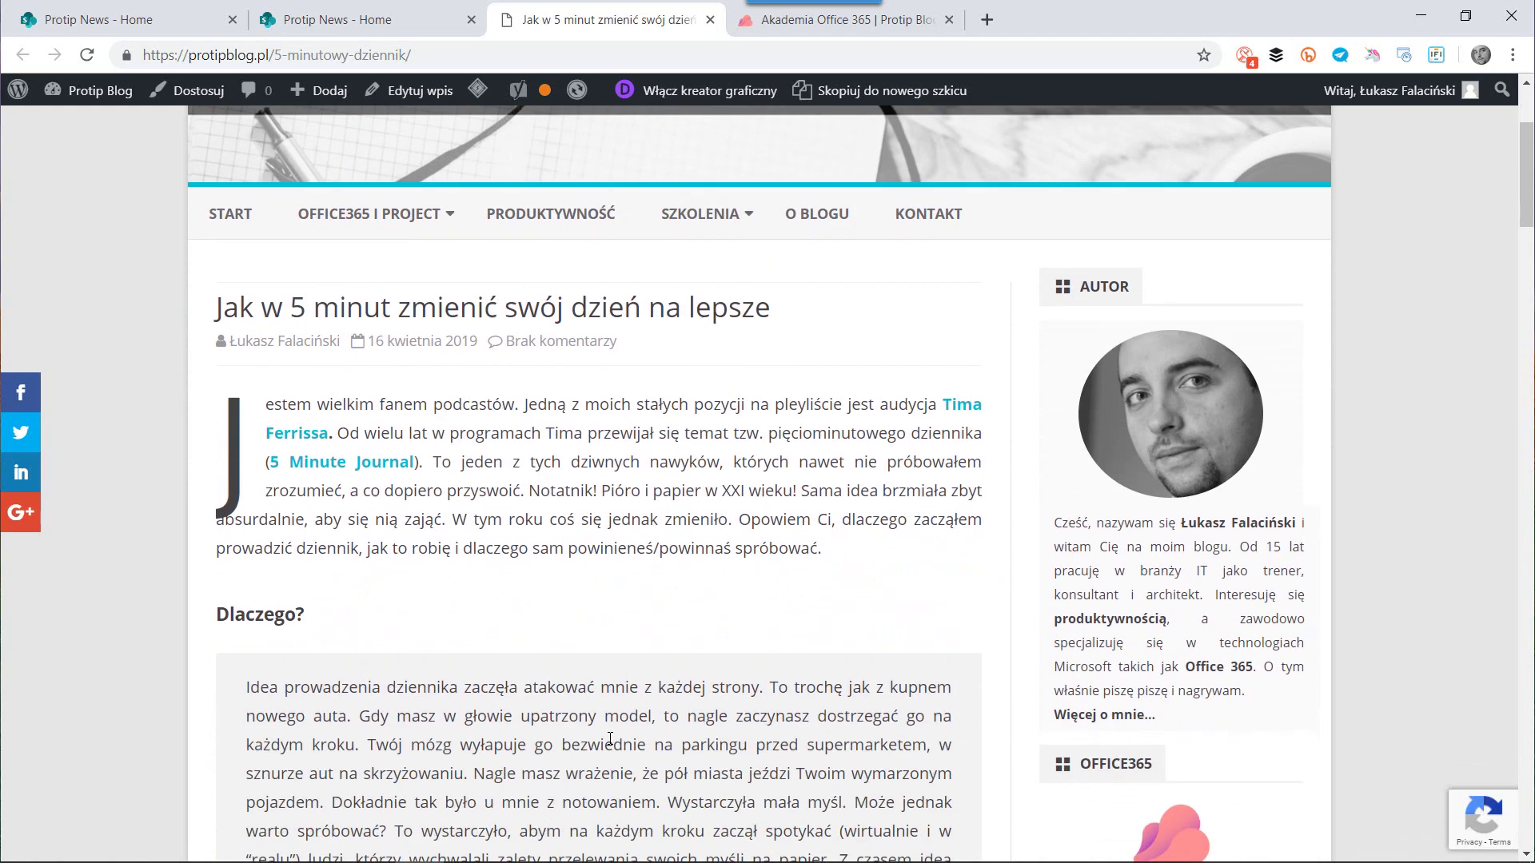
scroll(610, 741, "down", 20)
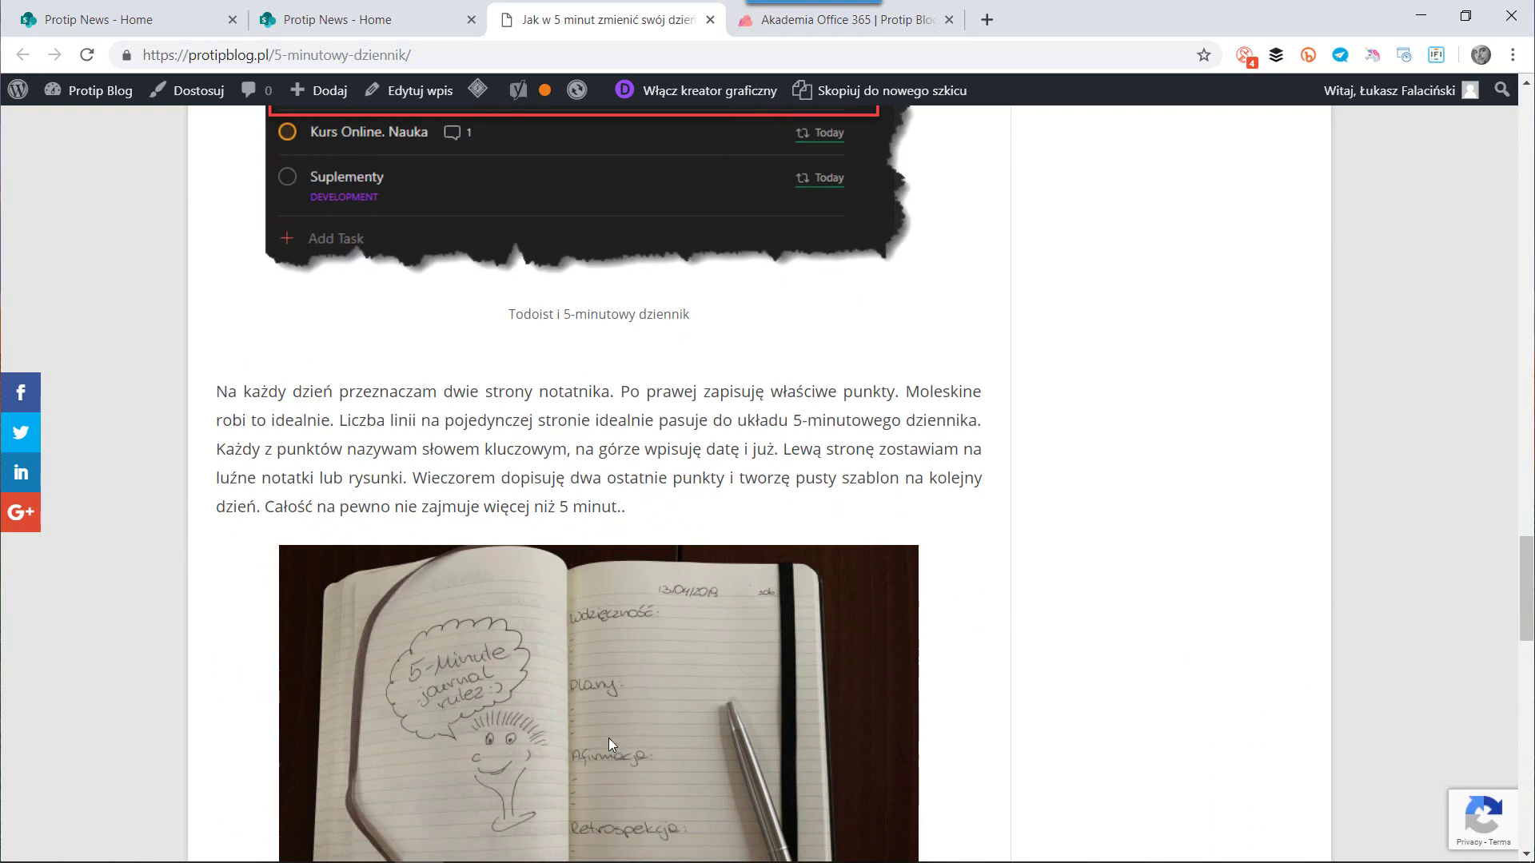
scroll(615, 725, "up", 20)
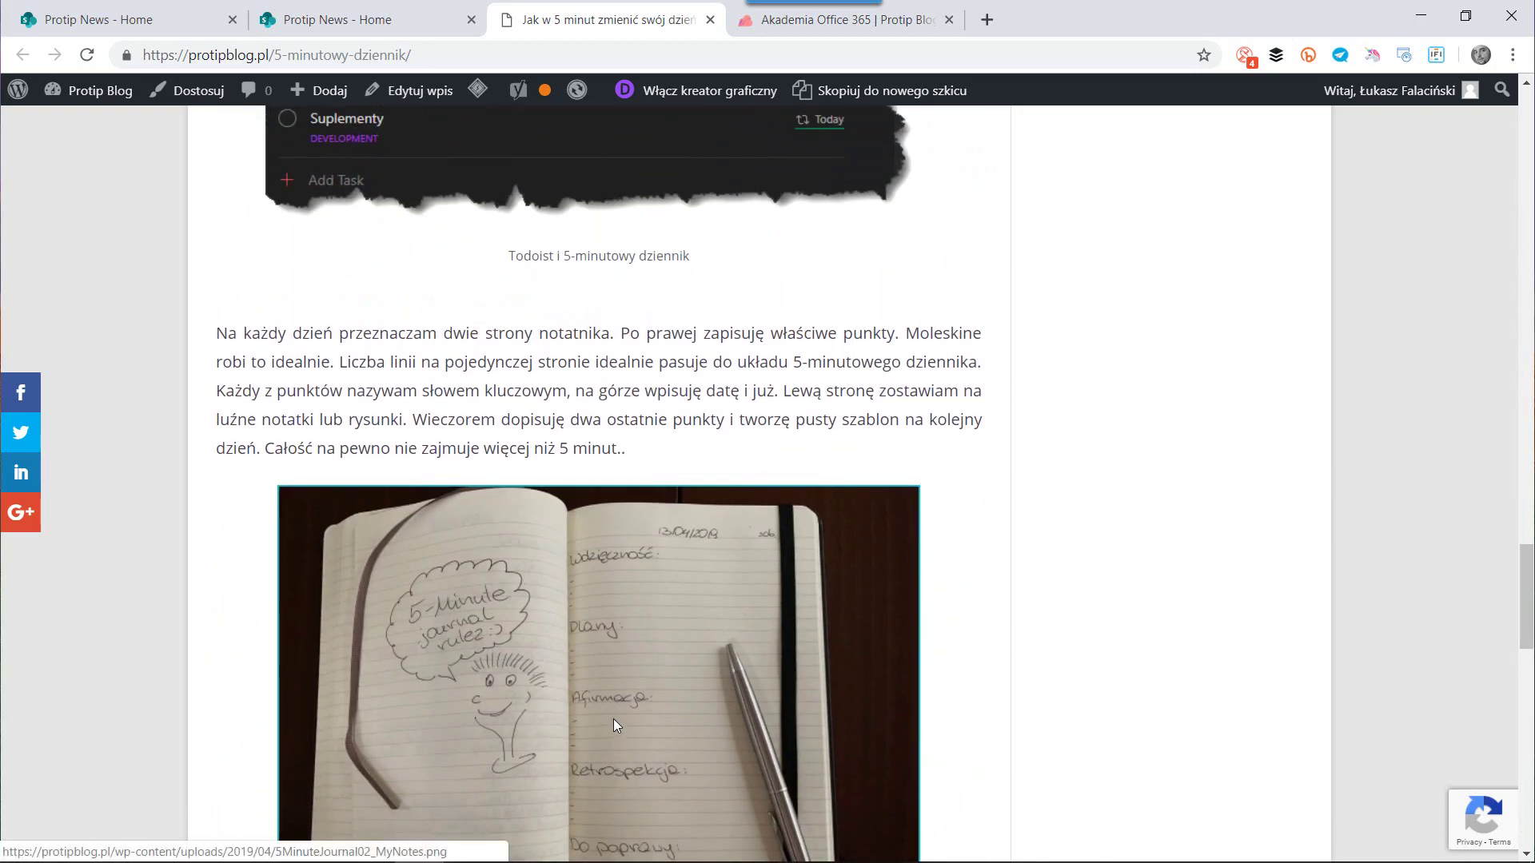
scroll(612, 718, "up", 20)
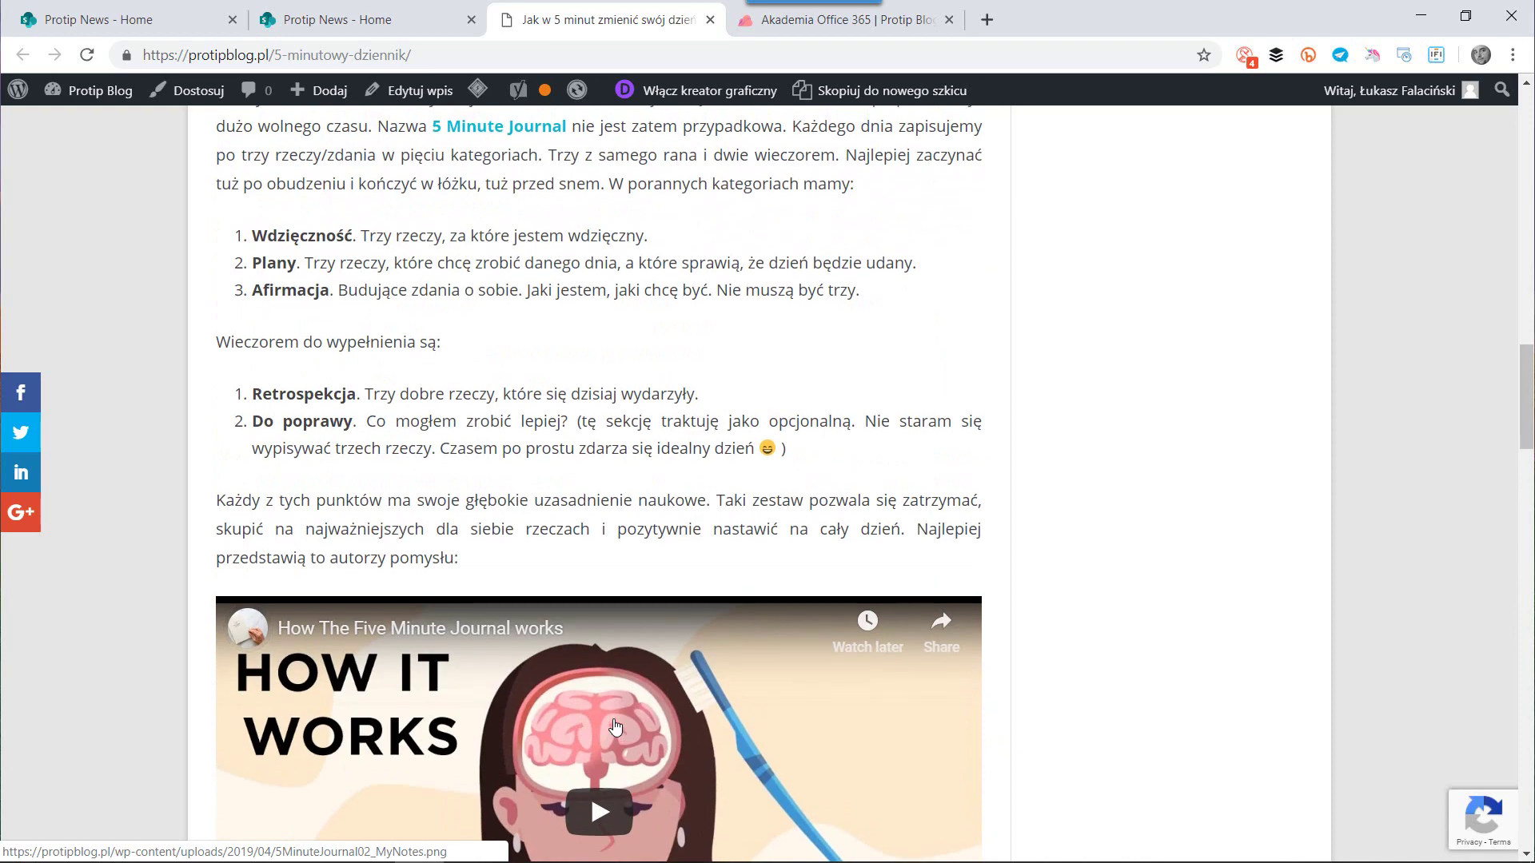
scroll(616, 724, "up", 8)
scroll(616, 718, "up", 8)
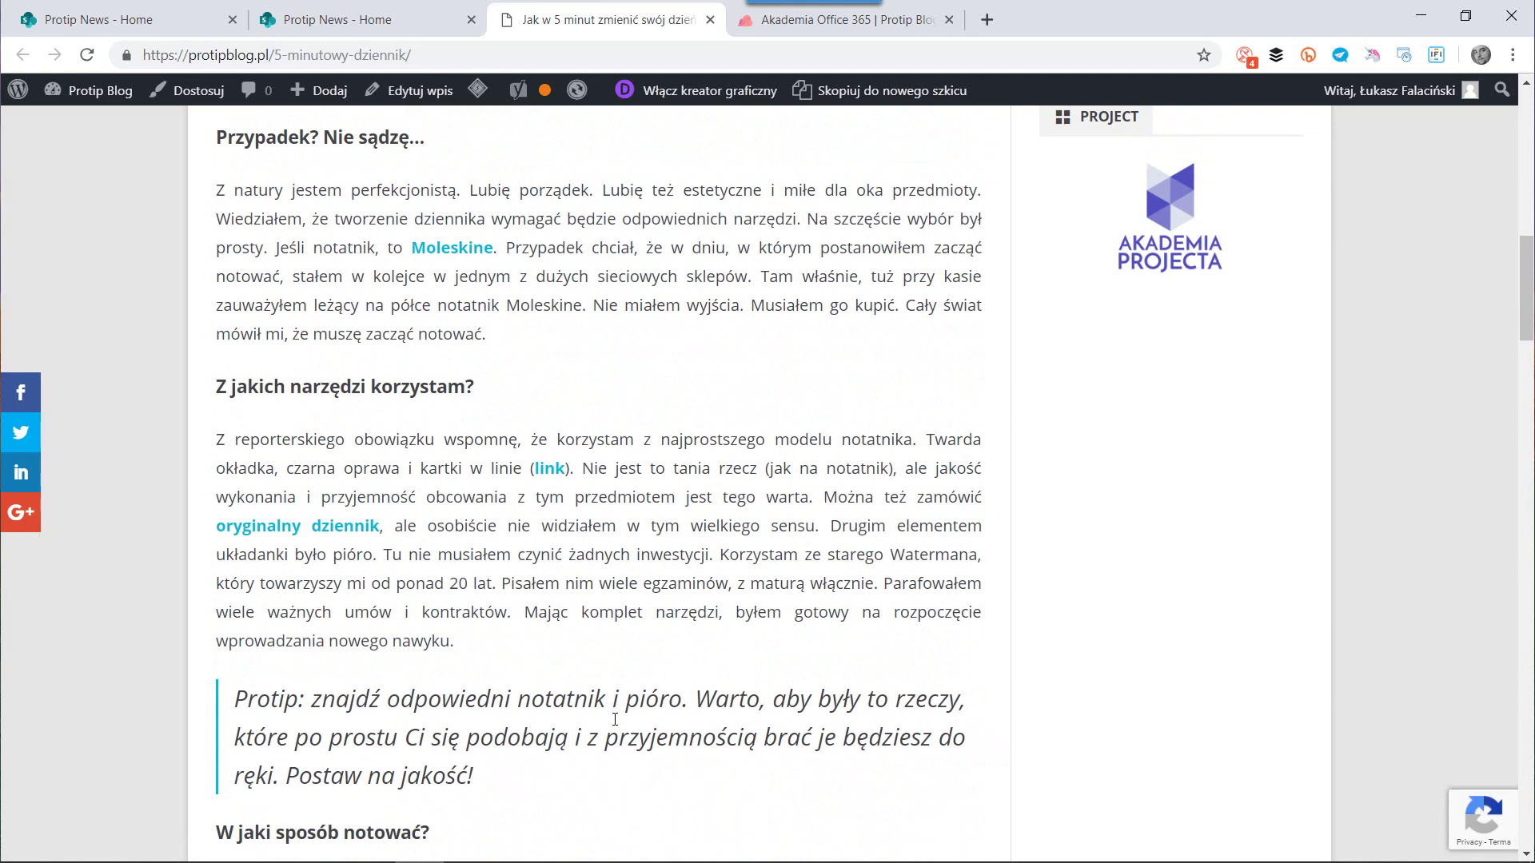
scroll(615, 726, "up", 6)
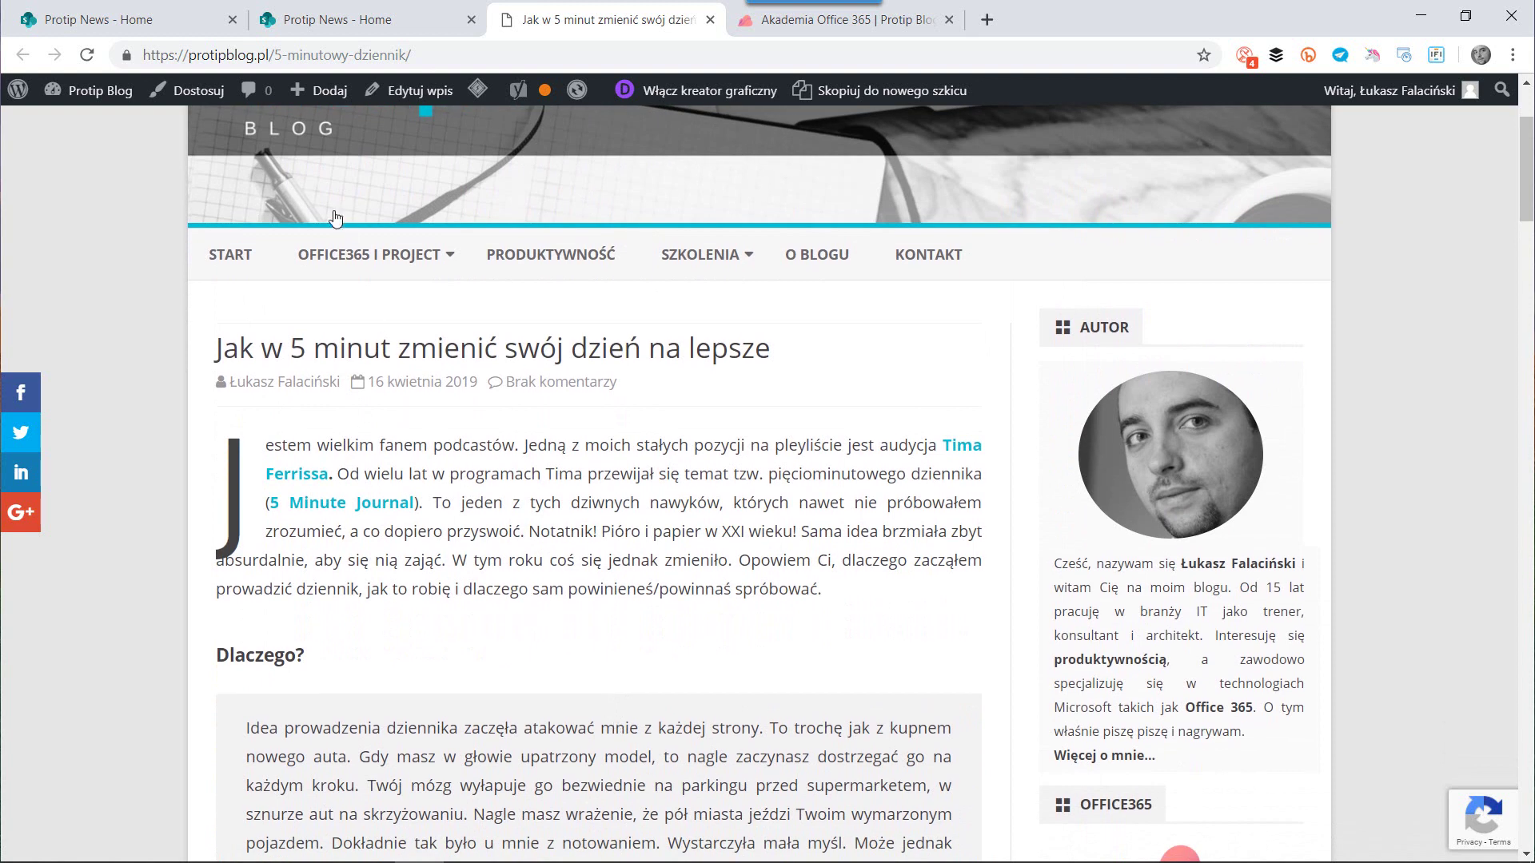
left_click(449, 54)
key("ctrl+c")
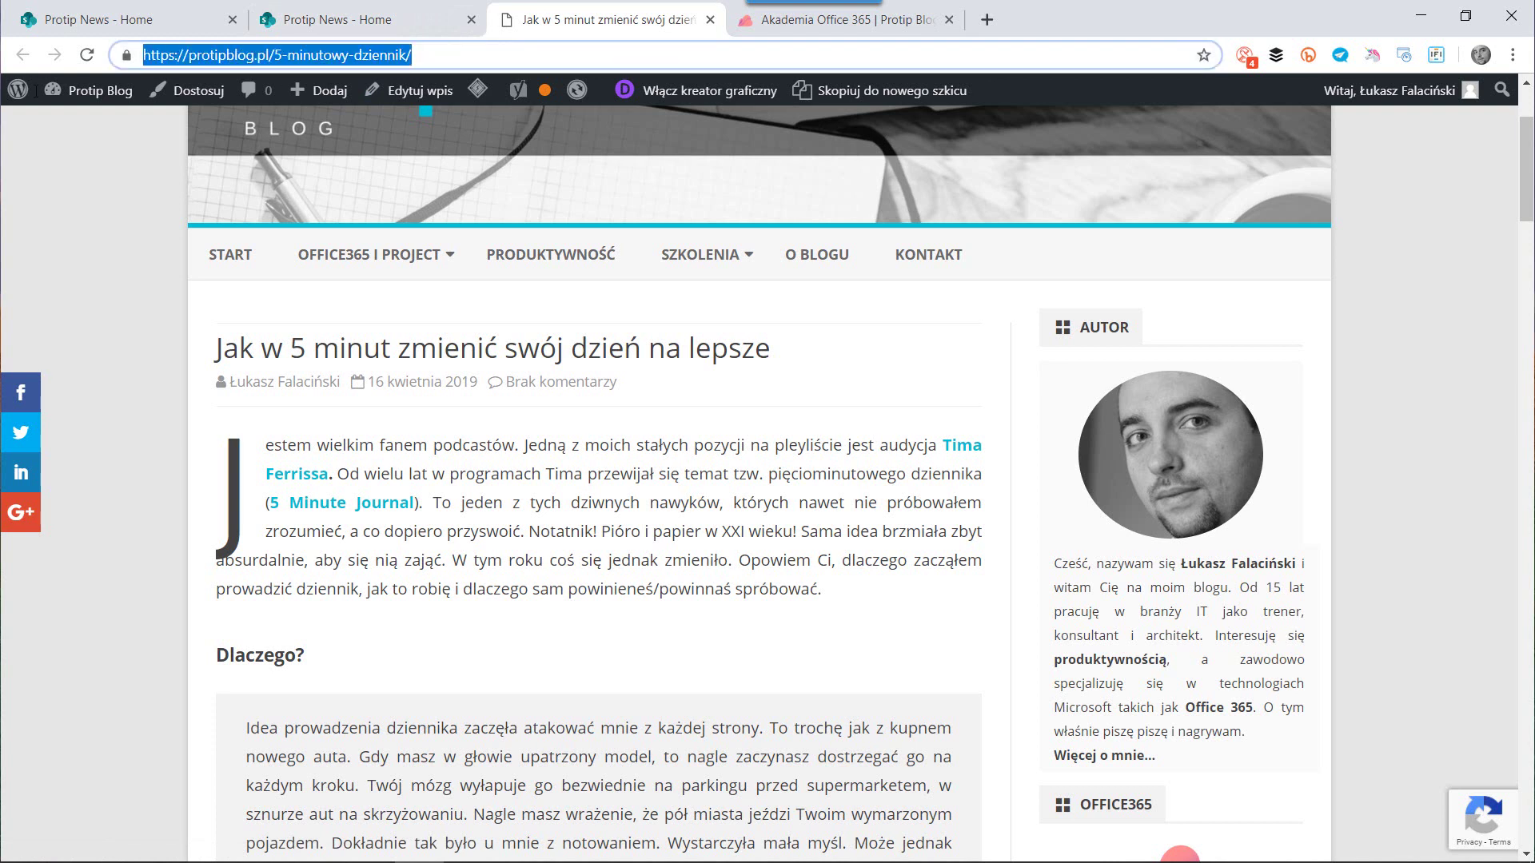
mouse_move(35, 90)
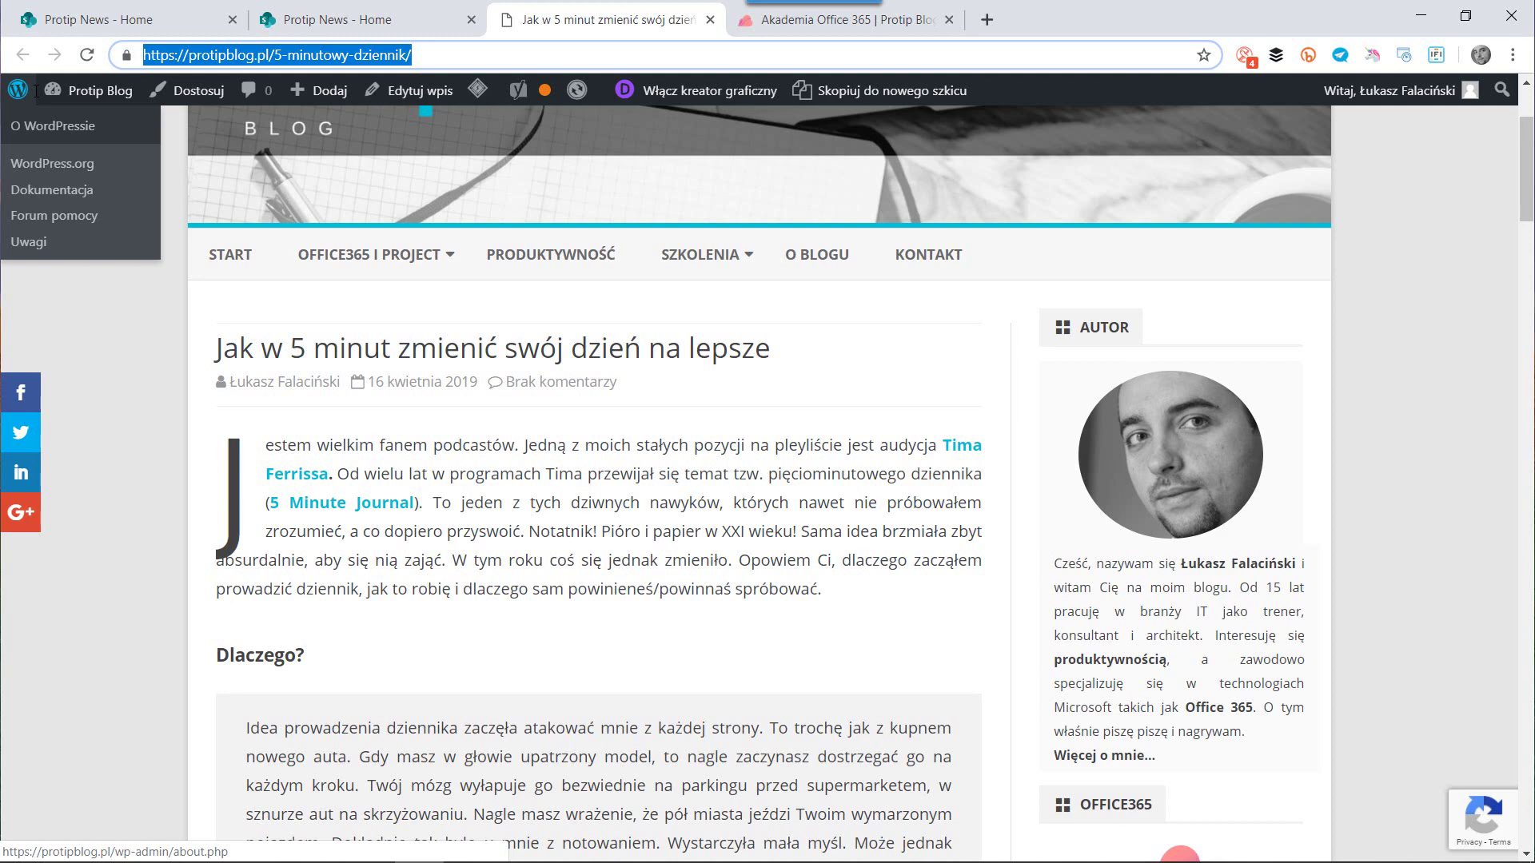
left_click(387, 24)
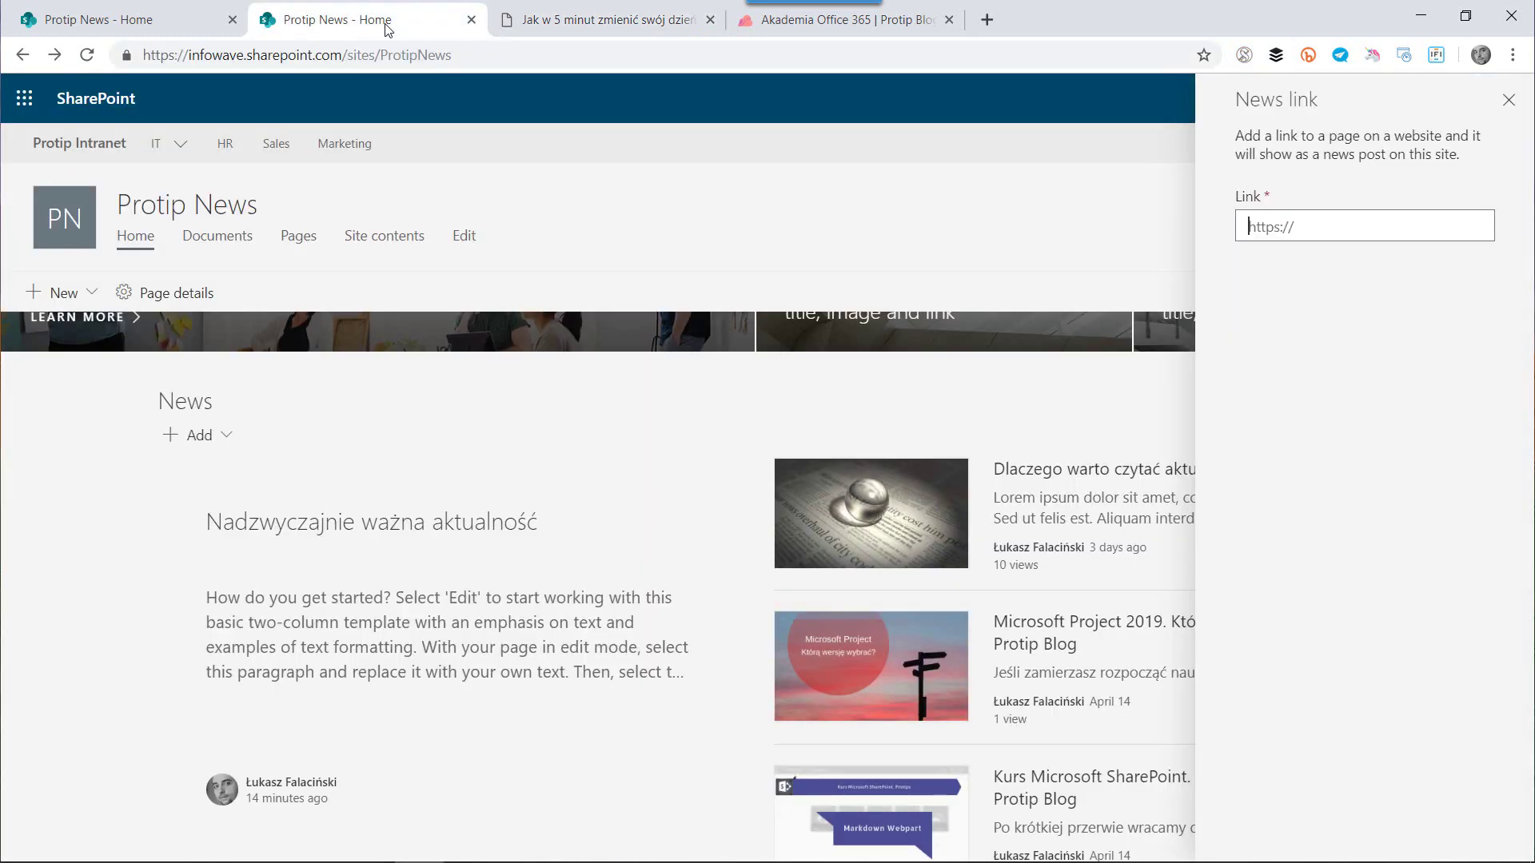
left_click(1293, 226)
left_click(1293, 226)
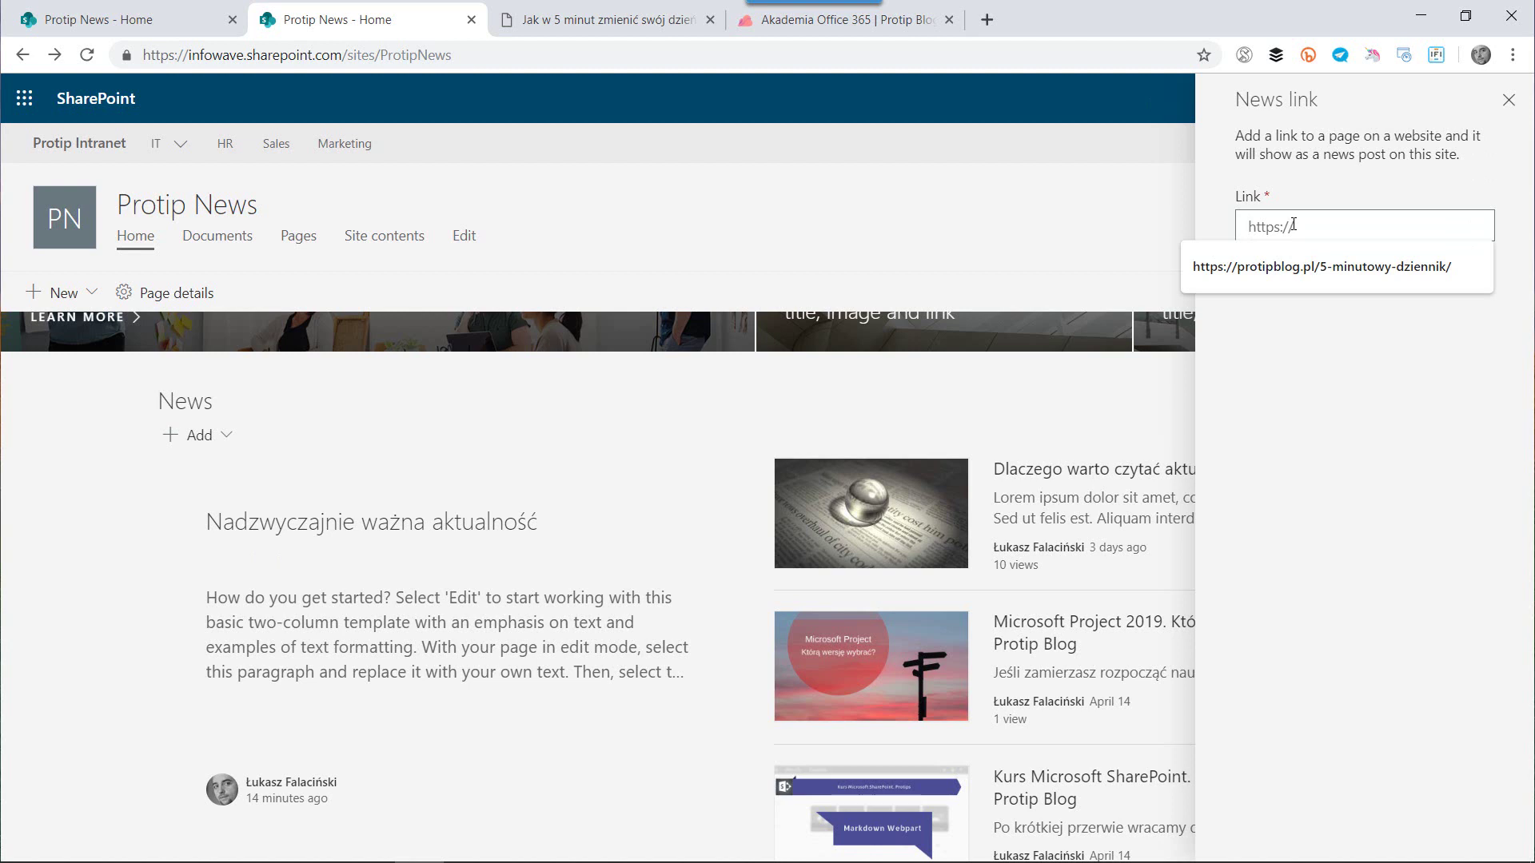
key("ctrl+v")
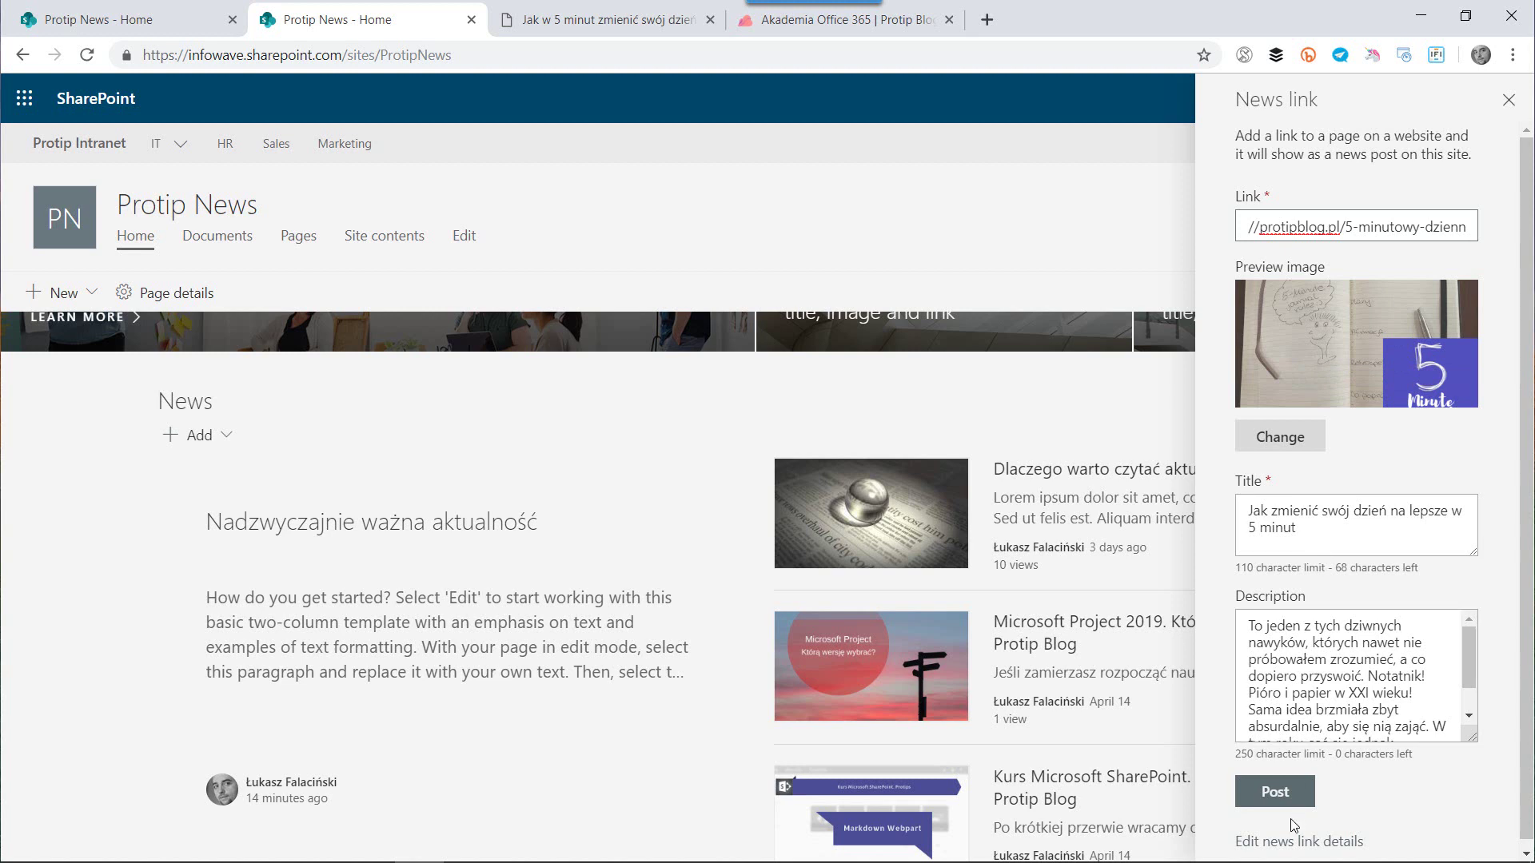
left_click(1275, 793)
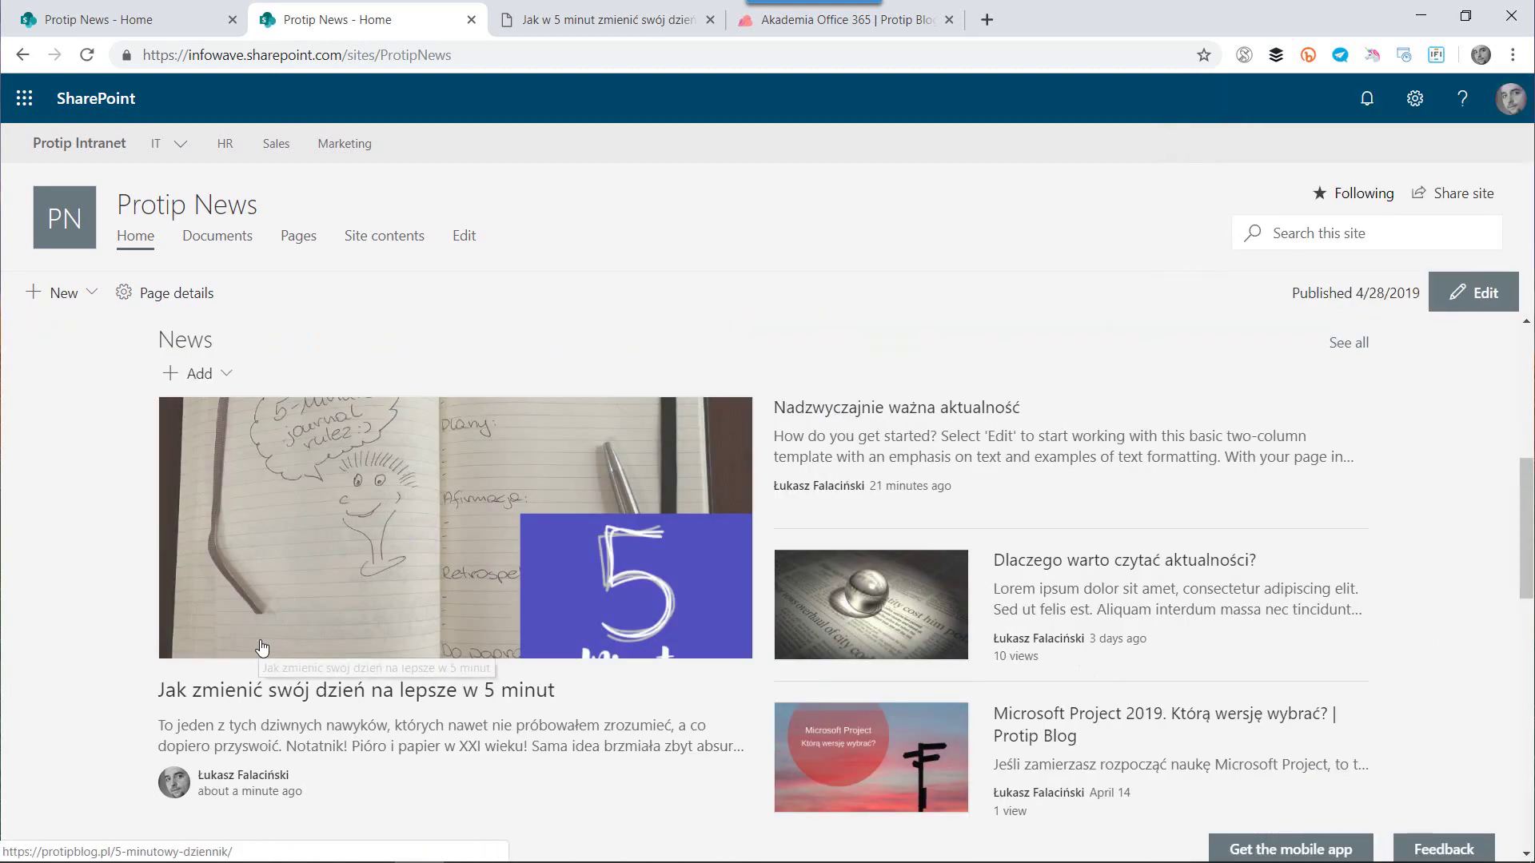
Step: Check the page behind the post "Jak zmienić swój dzień na lepsze w 5 minut" and return to the Protip News site's Pages library
left_click(290, 700)
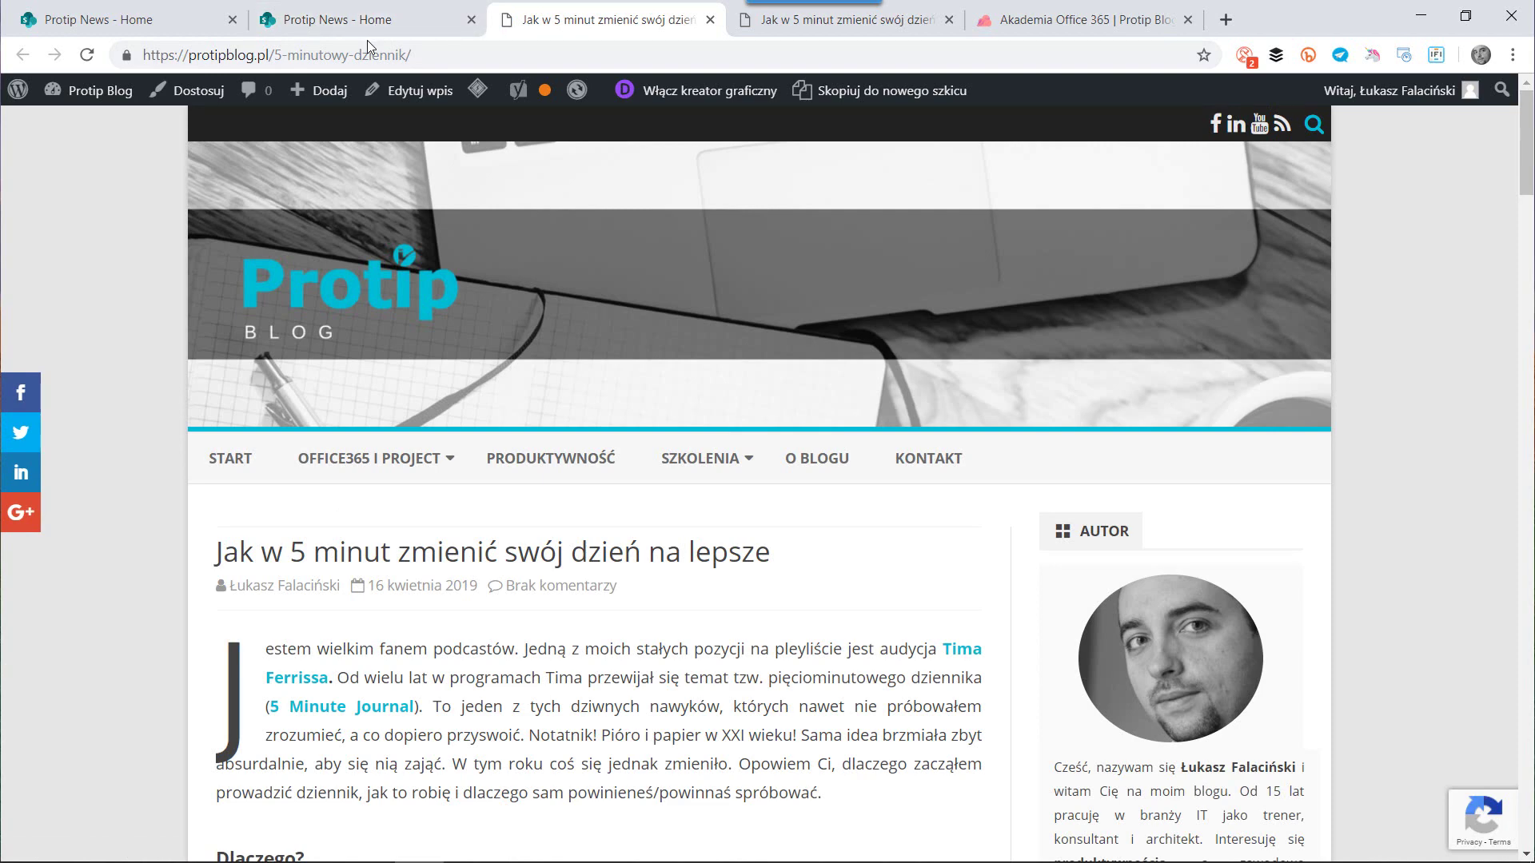
left_click(367, 35)
left_click(293, 248)
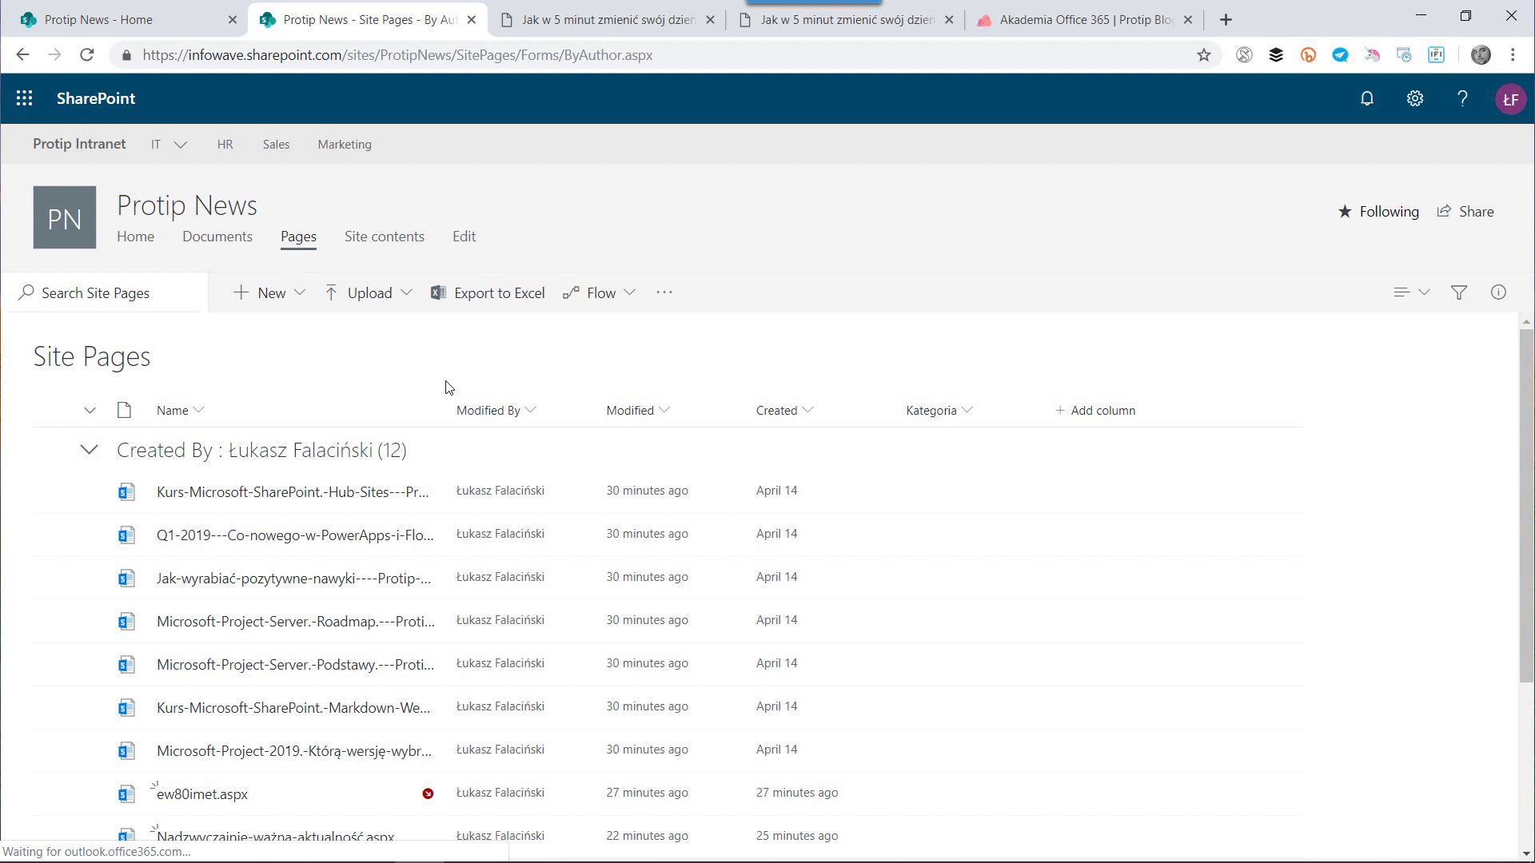
Step: Select the Q1-2019 page in Site Pages, view the Flow options including page approval flow configuration, and clear the selection
left_click(893, 549)
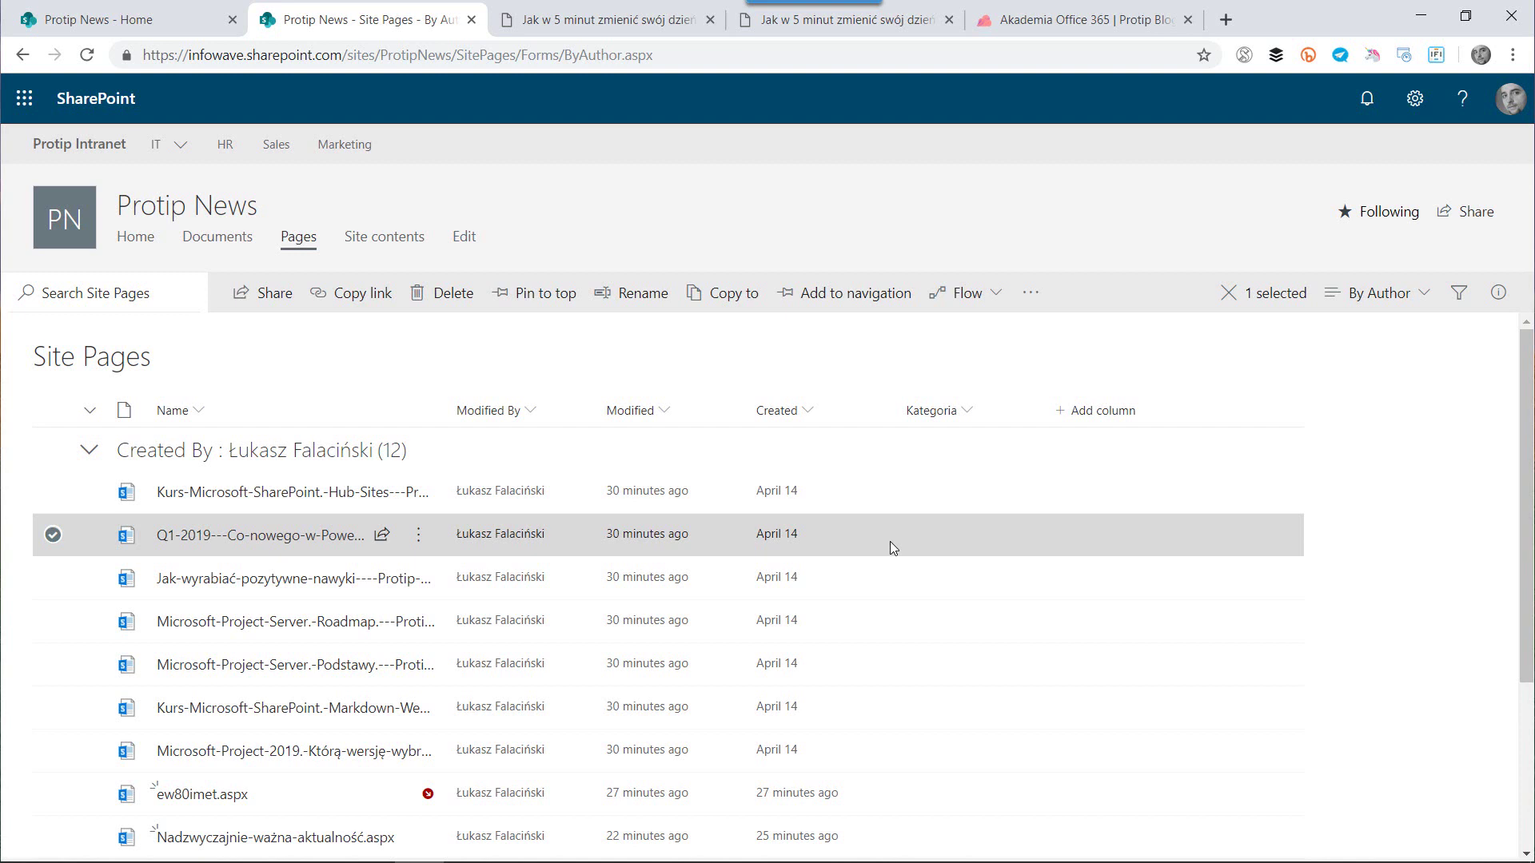
left_click(995, 305)
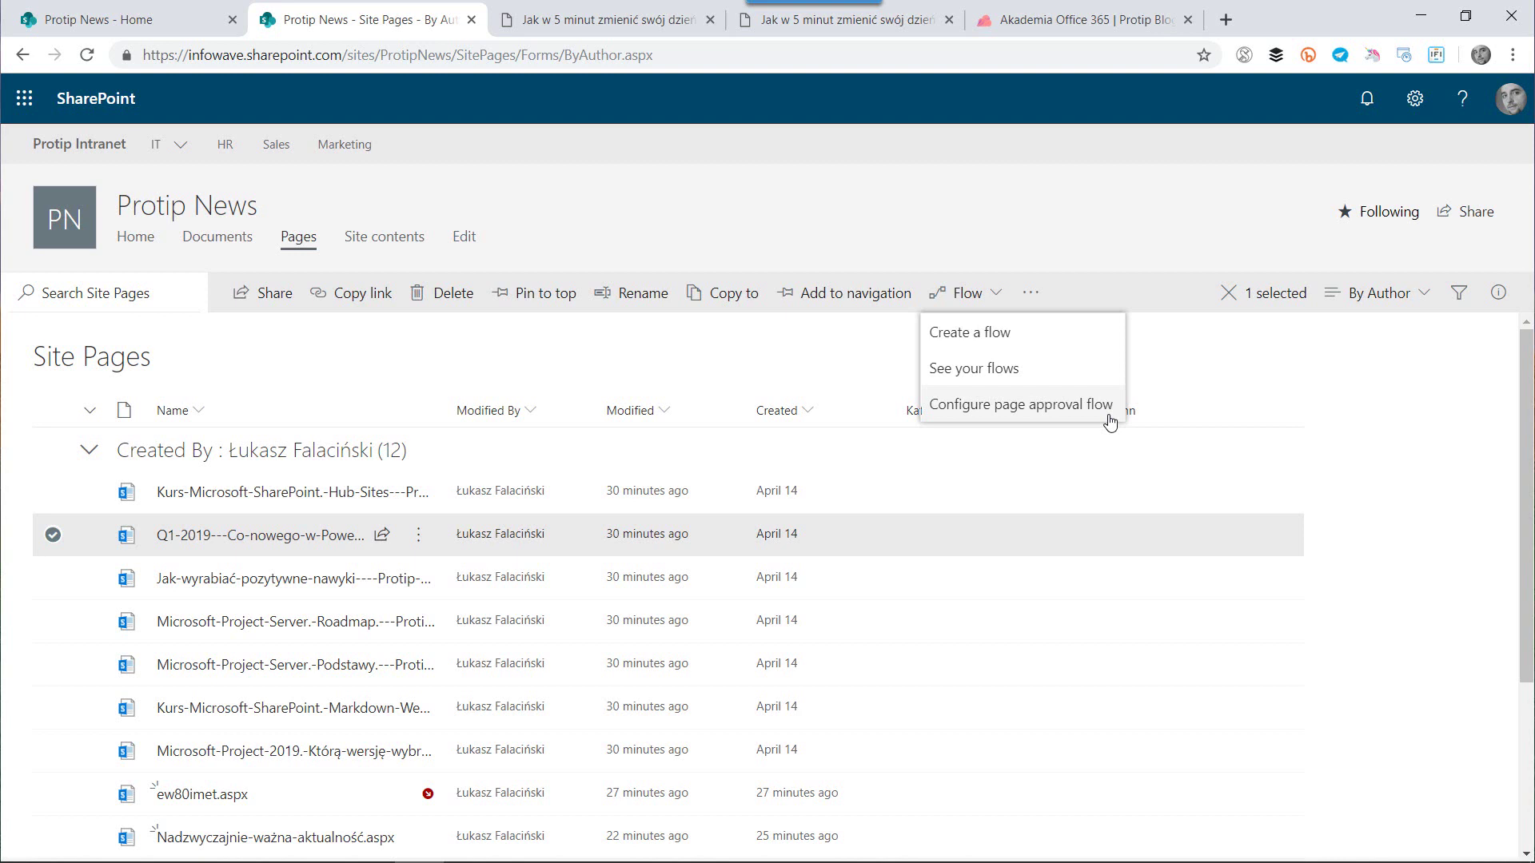
left_click(1425, 425)
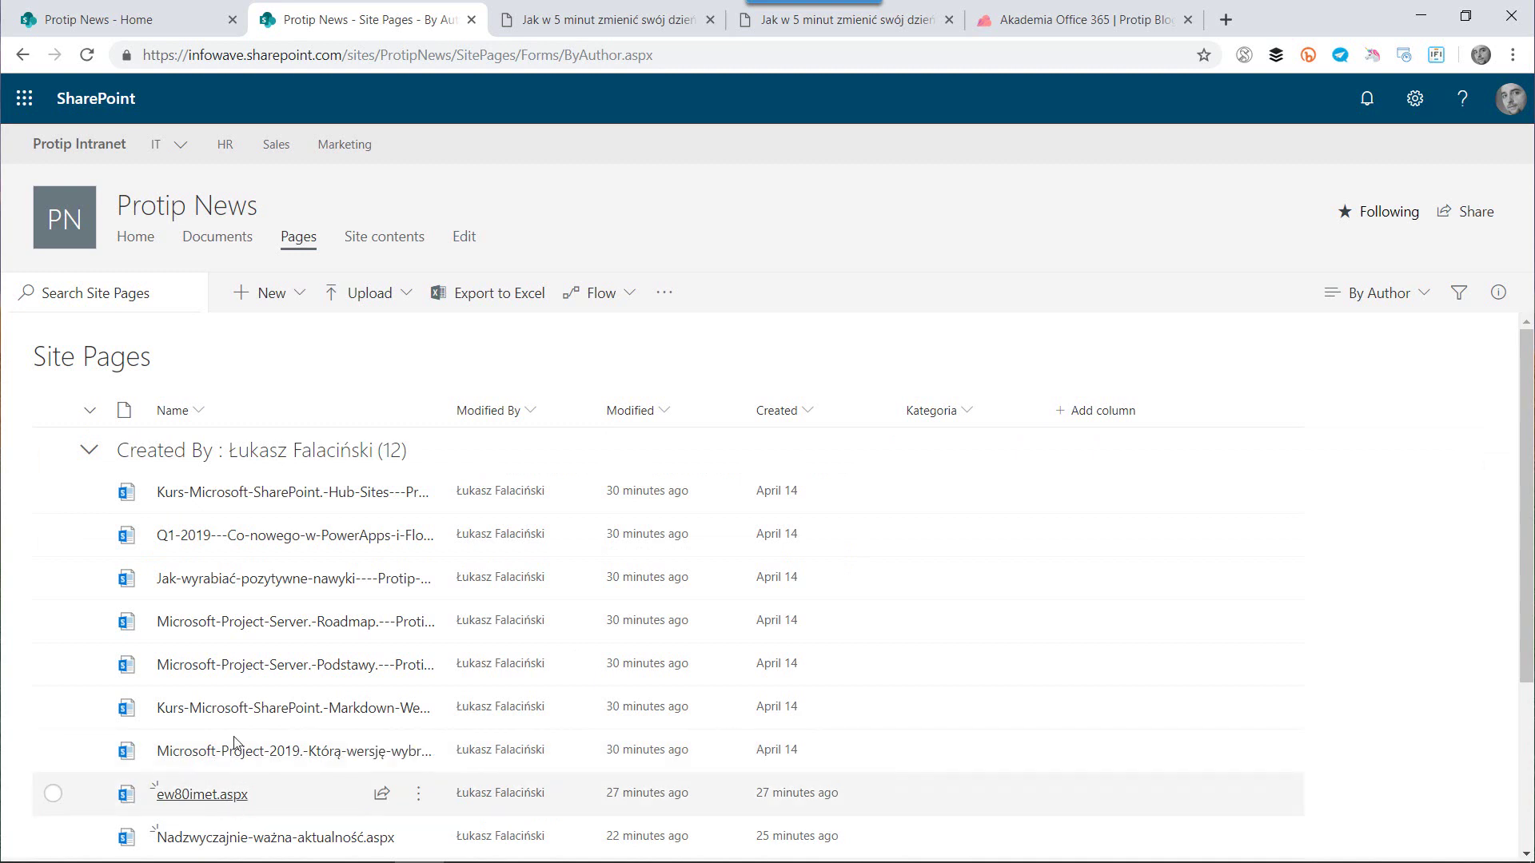
Step: Look through the rest of the Site Pages list down to the Home.aspx page
scroll(302, 710, "down", 3)
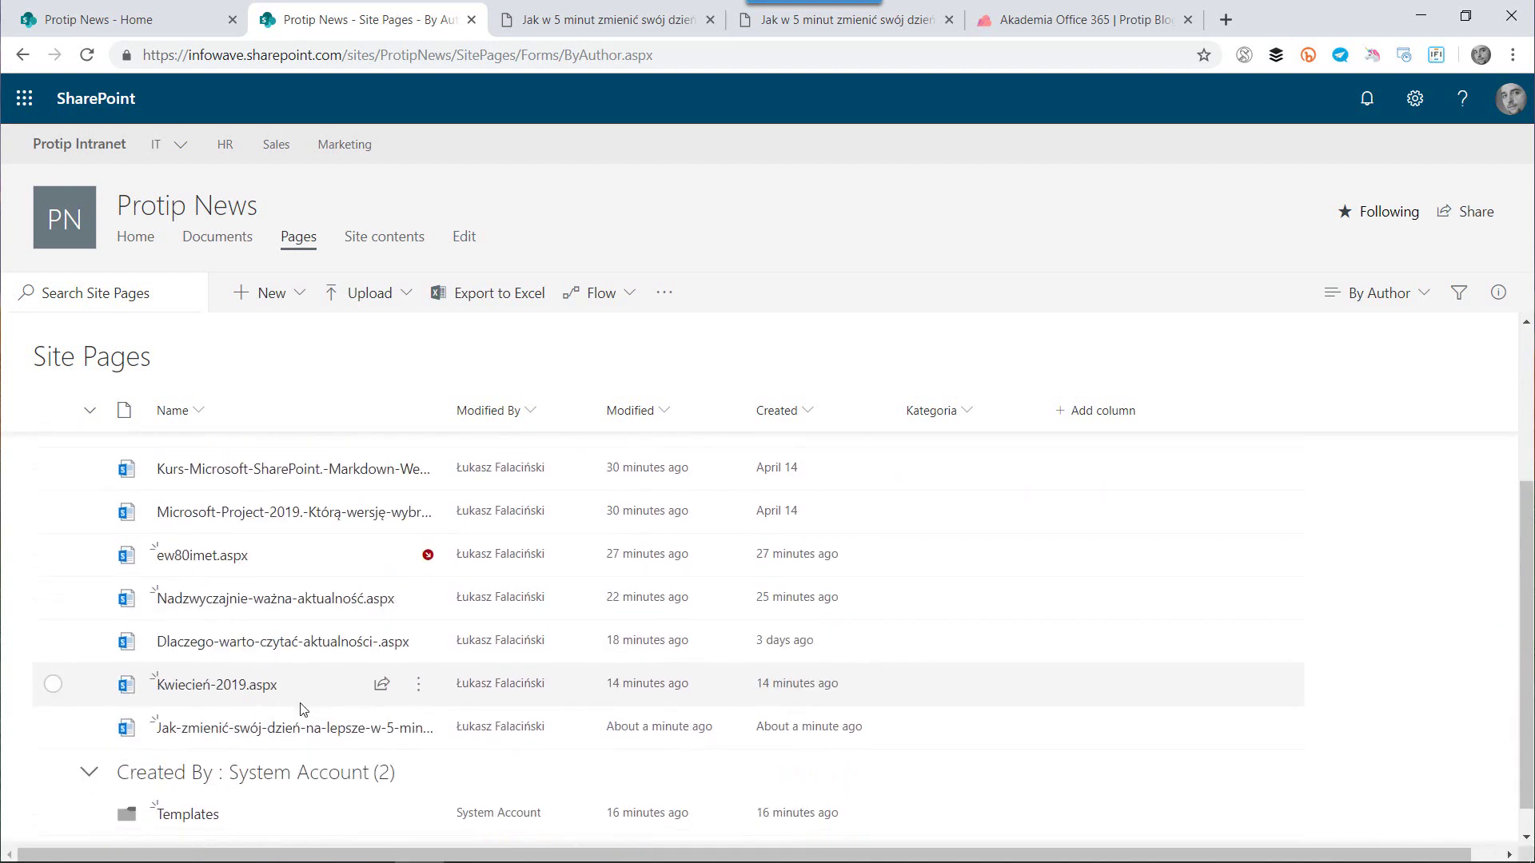
scroll(302, 710, "down", 1)
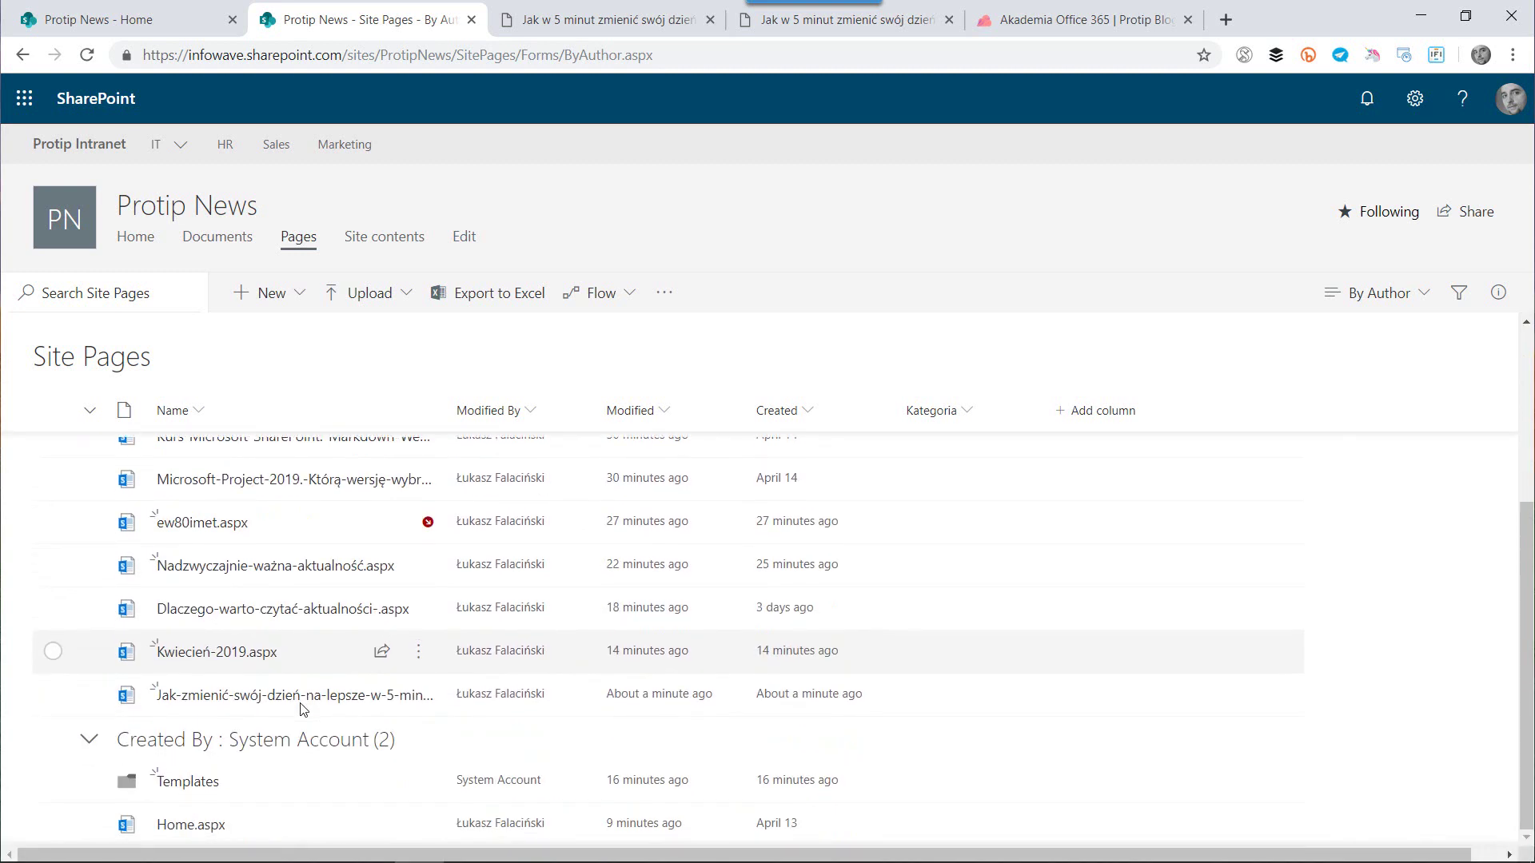
mouse_move(201, 829)
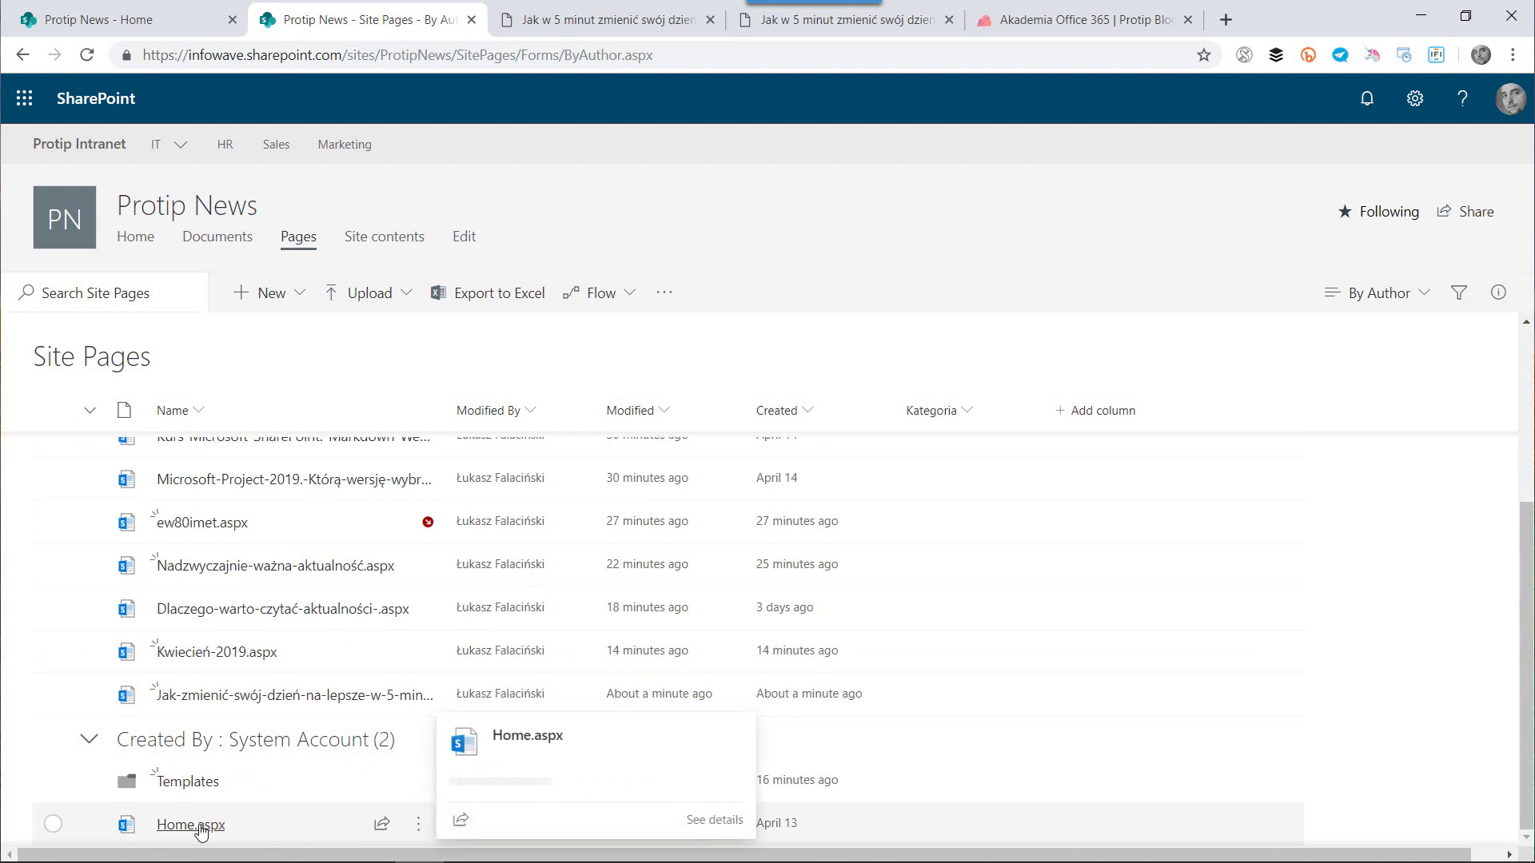